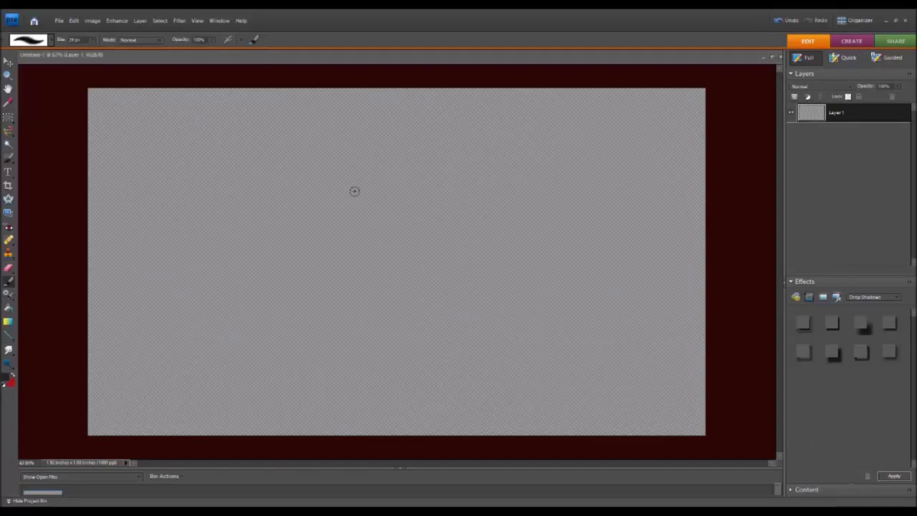
At actual-size zoom, draw the head's first black contours, undoing and thinning stray strokes.
key("i")
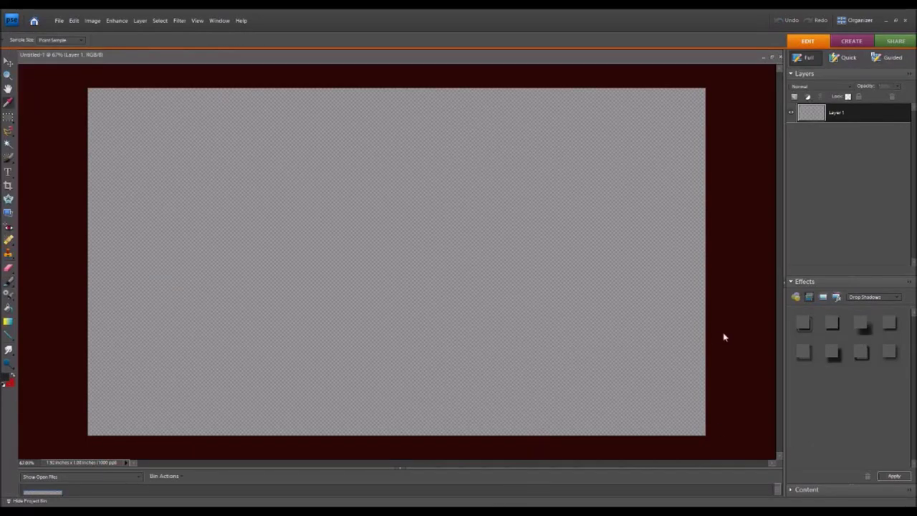
key("b")
key("ctrl+alt+0")
mouse_move(332, 190)
left_mouse_down()
mouse_move(291, 362)
mouse_move(321, 397)
mouse_move(360, 389)
mouse_move(378, 367)
mouse_move(351, 401)
mouse_move(385, 403)
mouse_move(471, 253)
mouse_move(468, 281)
mouse_move(489, 211)
mouse_move(428, 168)
mouse_move(472, 199)
mouse_move(467, 260)
mouse_move(451, 277)
left_mouse_up()
key("ctrl+z")
left_click(9, 267)
left_click(9, 280)
mouse_move(480, 231)
left_mouse_down()
mouse_move(462, 174)
mouse_move(429, 168)
left_mouse_up()
mouse_move(334, 192)
left_mouse_down()
mouse_move(348, 162)
mouse_move(393, 117)
left_mouse_up()
Draw the top of the head, a tall ear, a smaller second ear and the almond-shaped eye.
mouse_move(383, 154)
left_mouse_down()
mouse_move(395, 82)
mouse_move(413, 113)
mouse_move(414, 161)
left_mouse_up()
mouse_move(387, 114)
left_mouse_down()
mouse_move(379, 99)
mouse_move(366, 143)
left_mouse_up()
left_click_drag(364, 93, 370, 147)
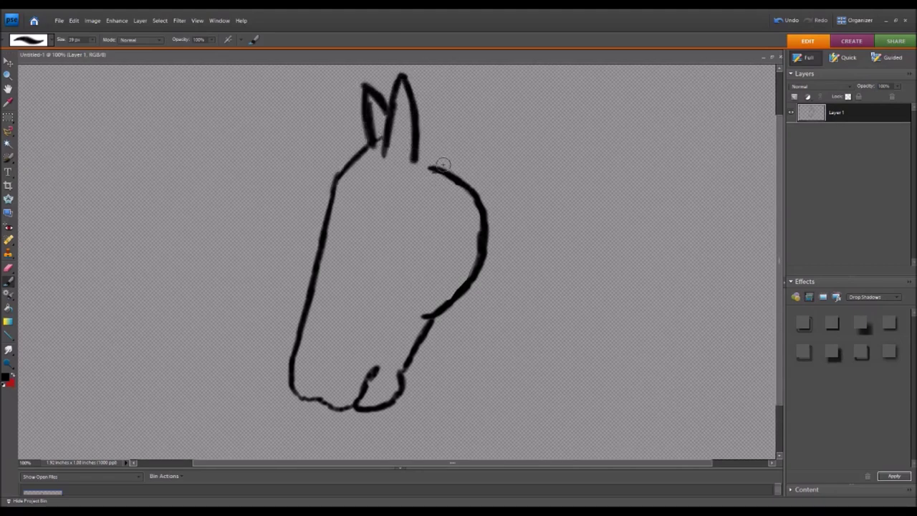
mouse_move(364, 235)
left_mouse_down()
mouse_move(376, 212)
mouse_move(362, 239)
mouse_move(389, 215)
left_mouse_up()
Add brow, cheek and muzzle lines, a curled nostril, inner-ear lines and a darker eye.
mouse_move(406, 184)
left_mouse_down()
mouse_move(404, 266)
mouse_move(413, 287)
left_mouse_up()
left_click_drag(404, 326, 399, 349)
left_click_drag(384, 313, 382, 337)
mouse_move(309, 358)
left_mouse_down()
mouse_move(313, 378)
mouse_move(316, 364)
left_mouse_up()
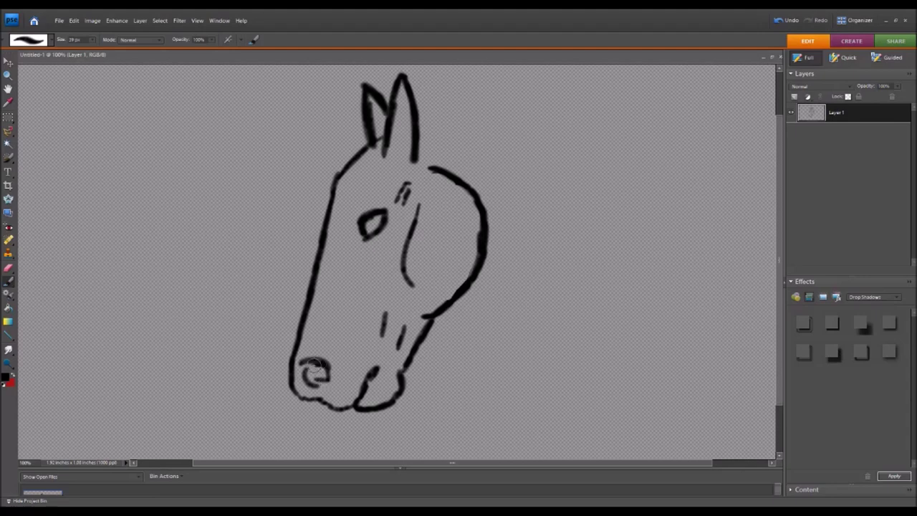
left_click_drag(322, 328, 345, 256)
left_click_drag(400, 104, 402, 143)
left_click_drag(364, 89, 378, 142)
mouse_move(359, 230)
left_mouse_down()
mouse_move(373, 209)
mouse_move(391, 210)
left_mouse_up()
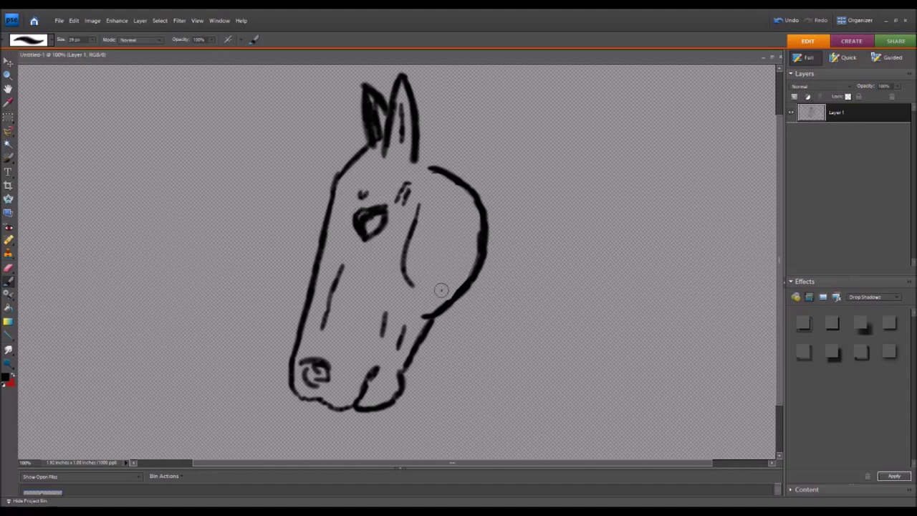
Draw the neck crest, throat and jaw lines and mane strokes, then add a new empty layer.
left_click_drag(419, 130, 725, 186)
mouse_move(475, 276)
left_mouse_down()
mouse_move(544, 313)
mouse_move(597, 379)
left_mouse_up()
mouse_move(440, 160)
left_mouse_down()
mouse_move(489, 202)
mouse_move(624, 369)
left_mouse_up()
left_click_drag(618, 172, 646, 186)
left_click_drag(657, 190, 698, 231)
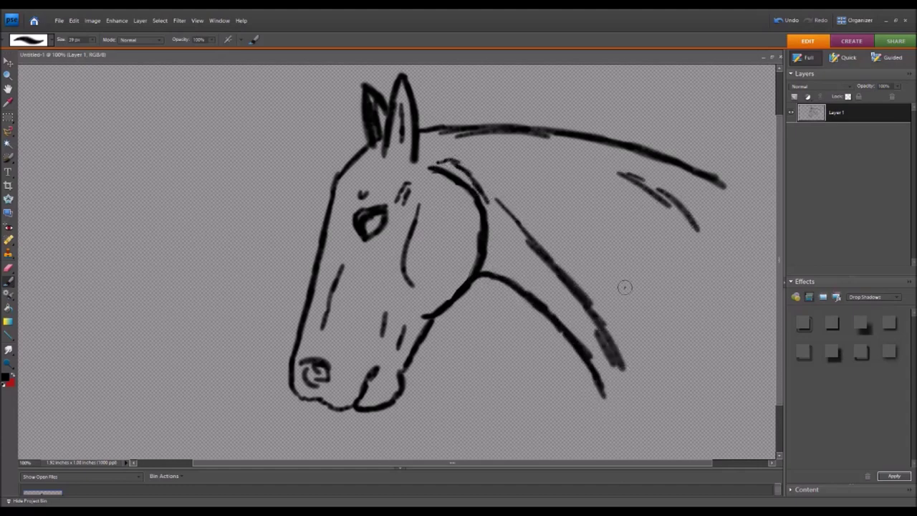
left_click_drag(621, 173, 604, 168)
left_click_drag(607, 222, 631, 265)
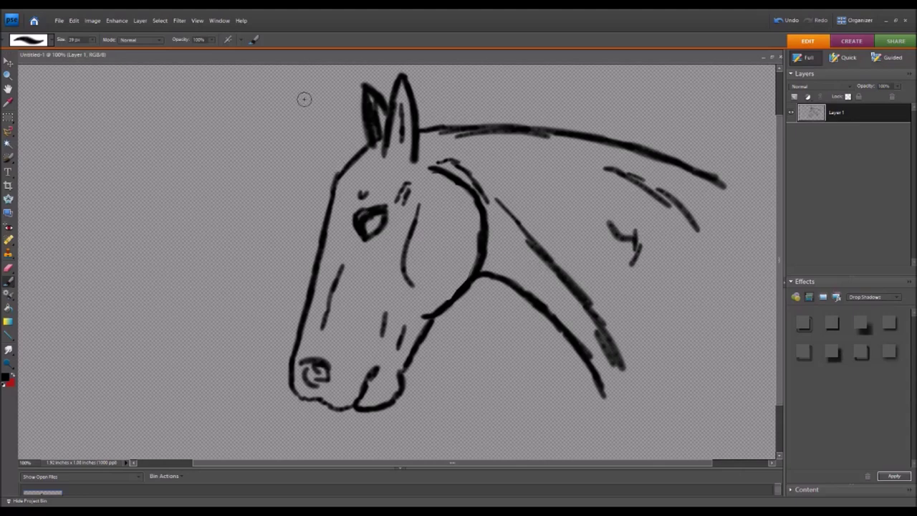
key("ctrl+shift+alt+n")
Sample blue and paint forelock strands down the horse's face.
key("i")
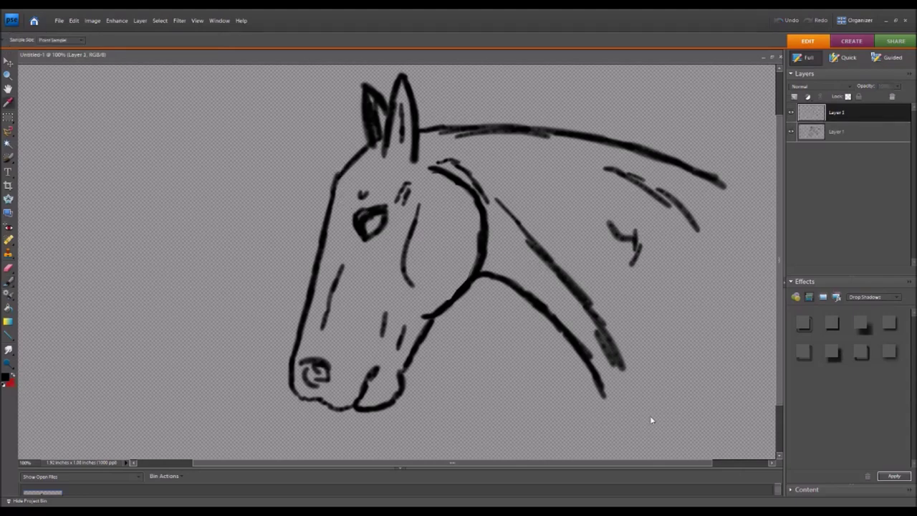
key("b")
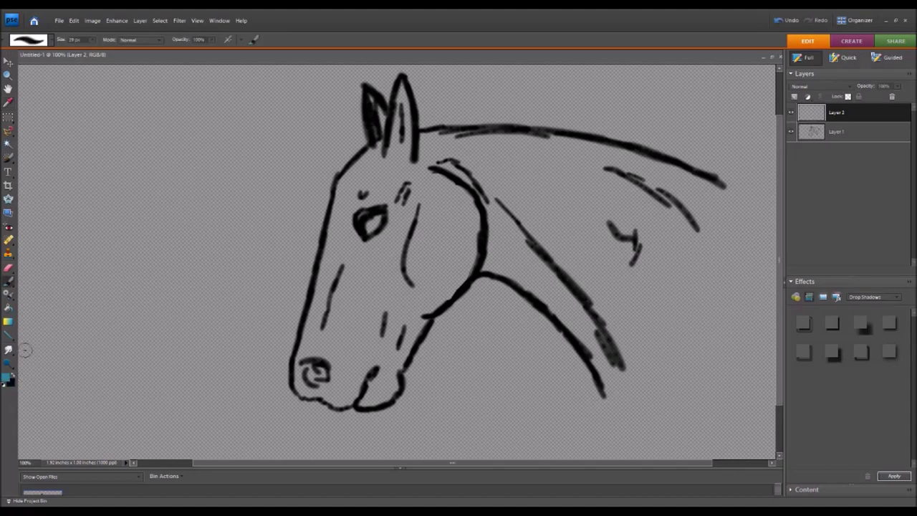
left_click_drag(382, 123, 318, 336)
left_click_drag(387, 126, 387, 251)
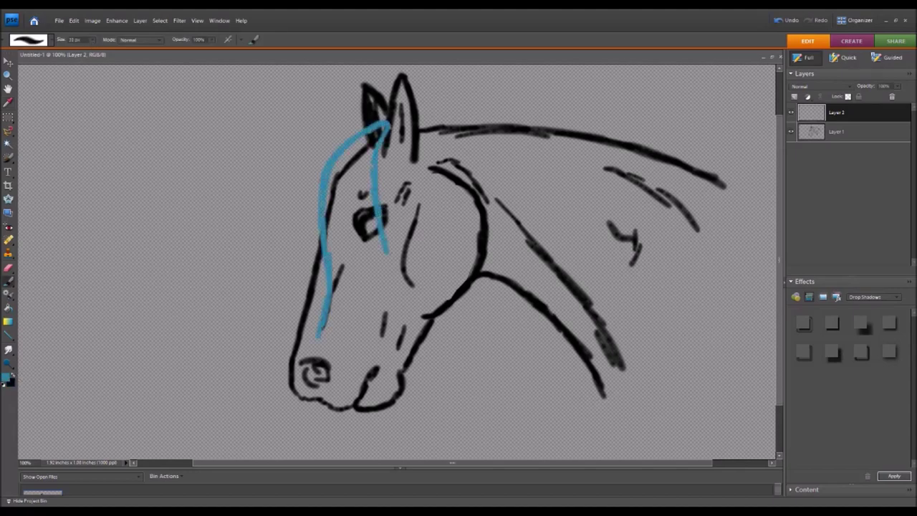
left_click_drag(368, 201, 367, 300)
mouse_move(358, 164)
left_mouse_down()
mouse_move(366, 237)
mouse_move(312, 354)
left_mouse_up()
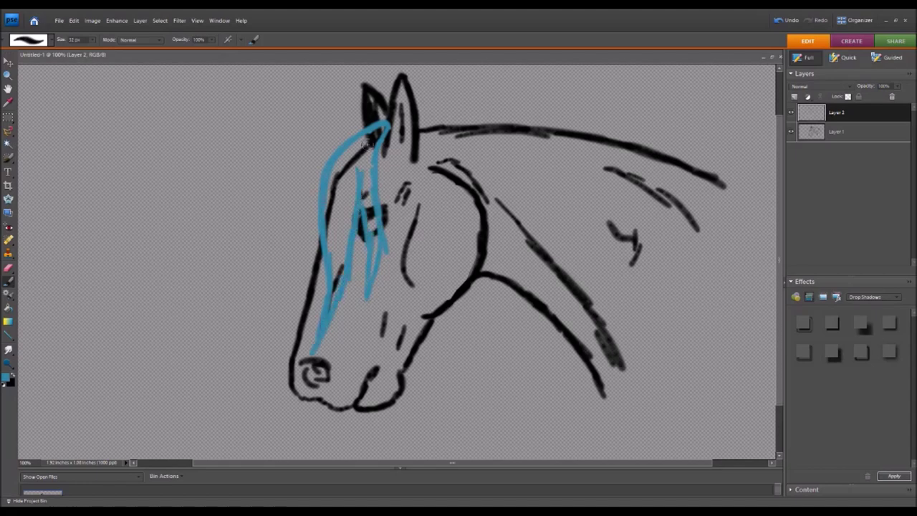
left_click_drag(377, 132, 335, 291)
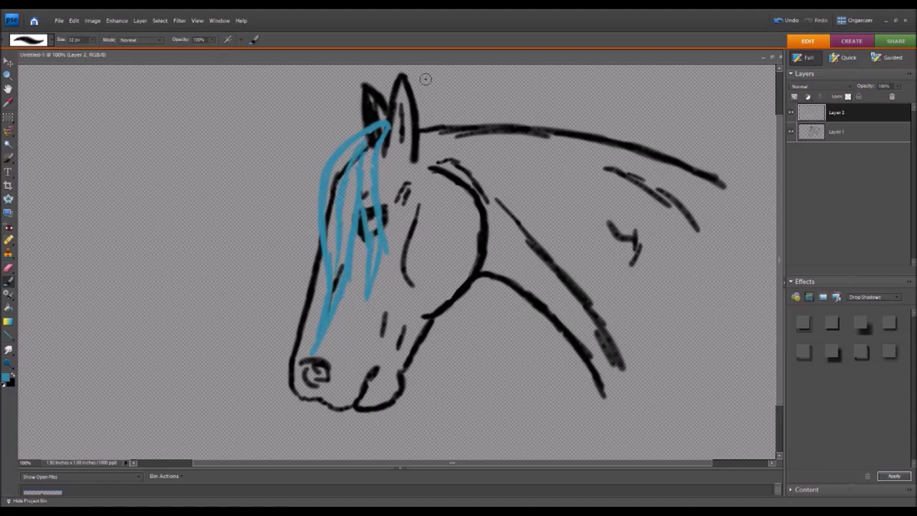
Paint blue mane strands along the crest, behind the jaw, and hanging down the neck.
left_click_drag(422, 129, 509, 116)
left_click_drag(421, 133, 486, 266)
mouse_move(529, 129)
left_mouse_down()
mouse_move(539, 237)
mouse_move(505, 311)
left_mouse_up()
left_click_drag(494, 213, 508, 319)
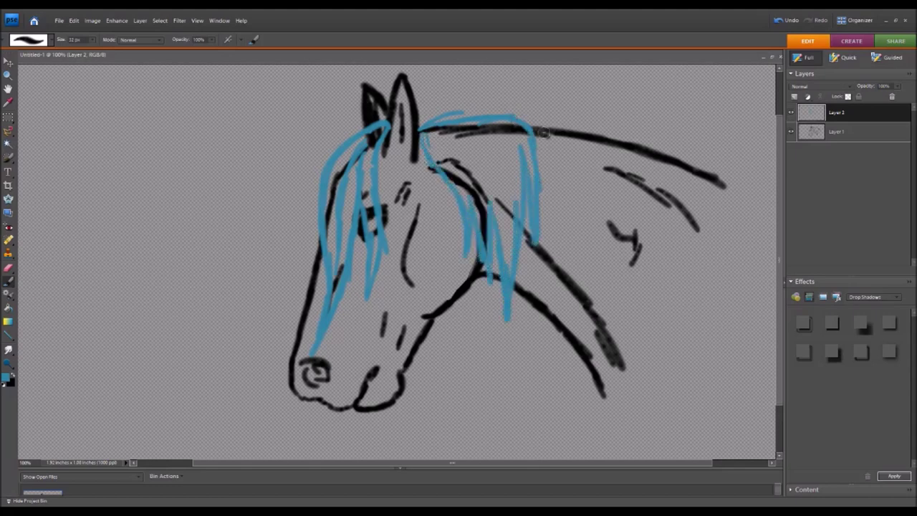
left_click_drag(554, 126, 570, 127)
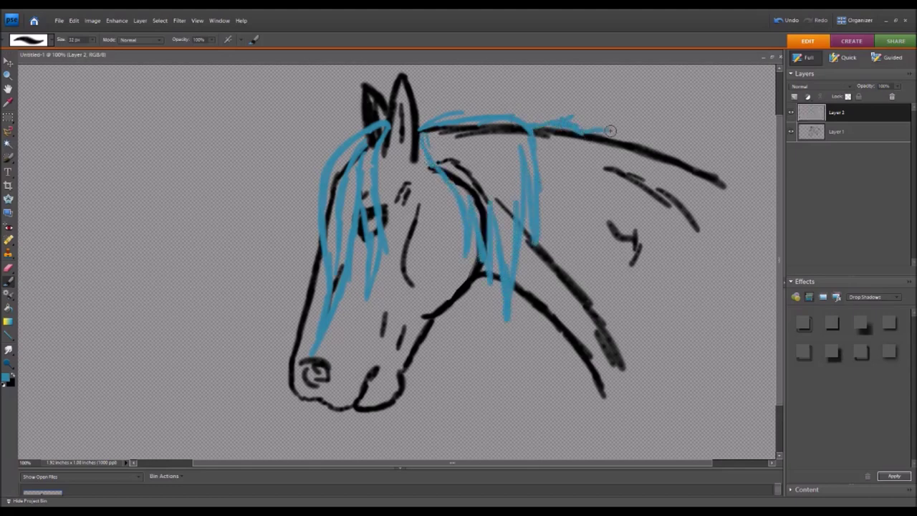
mouse_move(594, 152)
left_mouse_down()
mouse_move(607, 207)
mouse_move(645, 267)
left_mouse_up()
left_click_drag(677, 161, 663, 259)
mouse_move(670, 211)
left_mouse_down()
mouse_move(640, 249)
mouse_move(644, 306)
left_mouse_up()
mouse_move(681, 156)
left_mouse_down()
mouse_move(720, 179)
mouse_move(691, 215)
left_mouse_up()
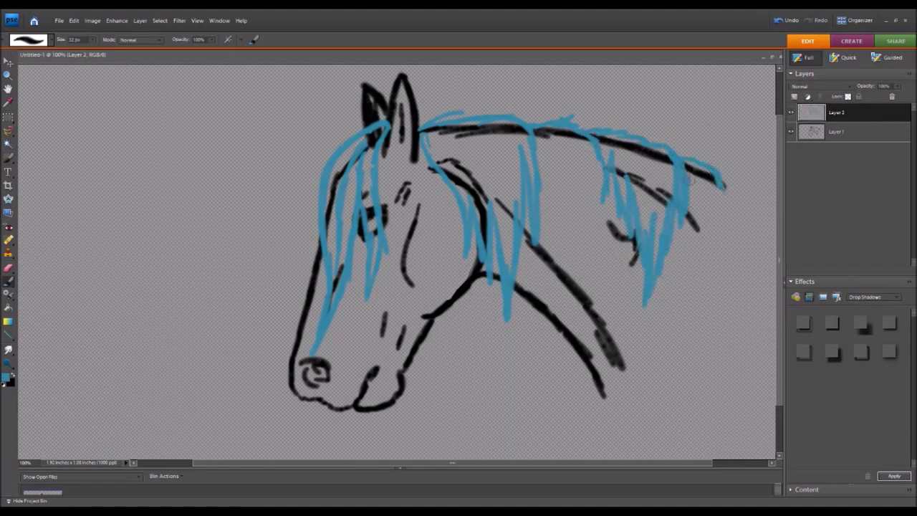
left_click_drag(689, 172, 706, 272)
left_click_drag(728, 179, 715, 277)
left_click_drag(721, 236, 708, 306)
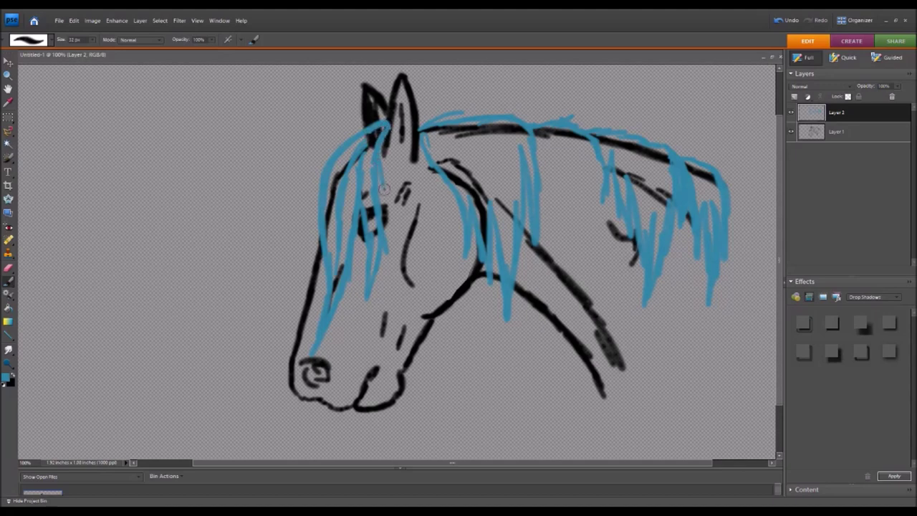
Rework the forelock by undoing and erasing the leftmost blue strands, then repainting new ones.
mouse_move(374, 215)
left_mouse_down()
mouse_move(356, 281)
mouse_move(362, 305)
left_mouse_up()
left_click(786, 20)
left_click(787, 20)
left_click(787, 20)
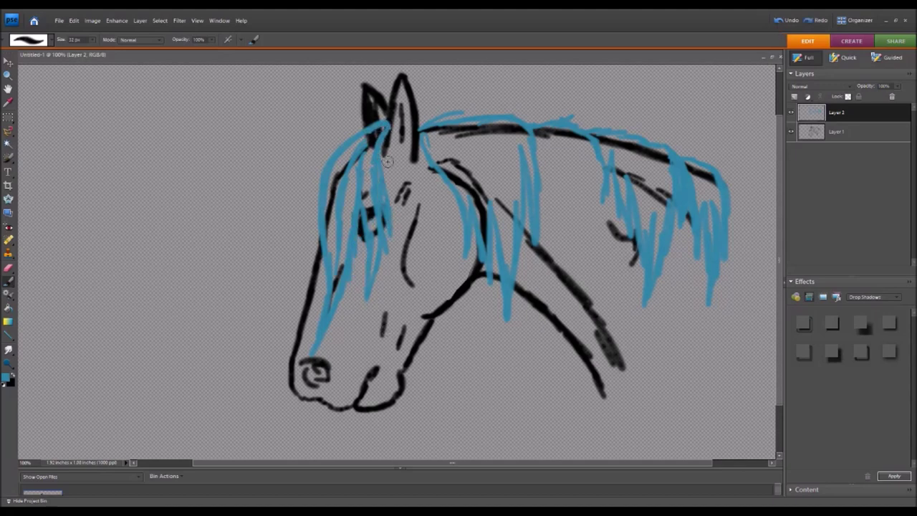
left_click(9, 268)
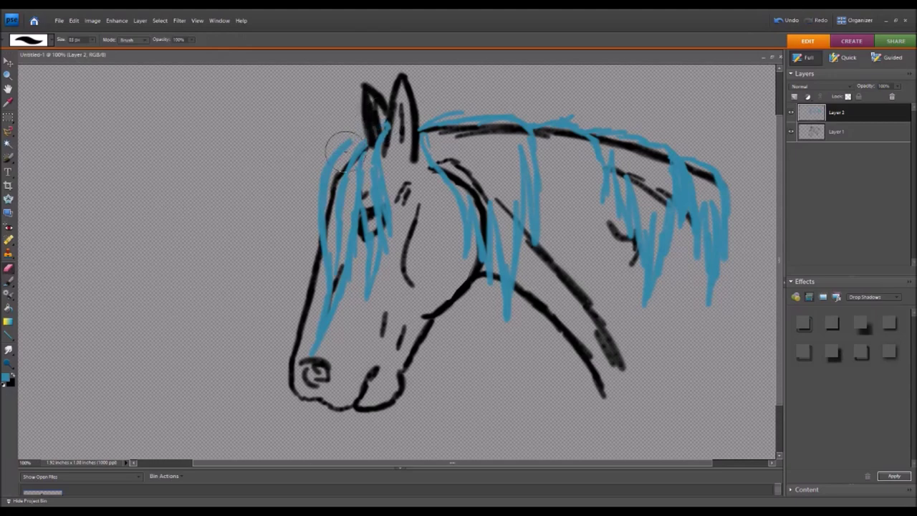
left_click_drag(336, 169, 315, 355)
mouse_move(354, 215)
left_mouse_down()
mouse_move(344, 287)
mouse_move(351, 262)
left_mouse_up()
left_click(8, 281)
mouse_move(387, 123)
left_mouse_down()
mouse_move(337, 236)
mouse_move(326, 355)
left_mouse_up()
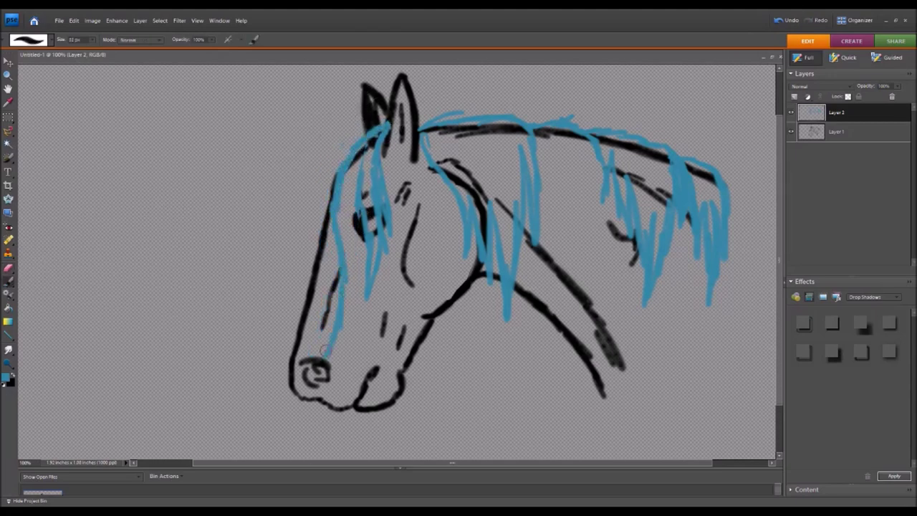
left_click_drag(361, 245, 346, 324)
left_click_drag(330, 185, 314, 315)
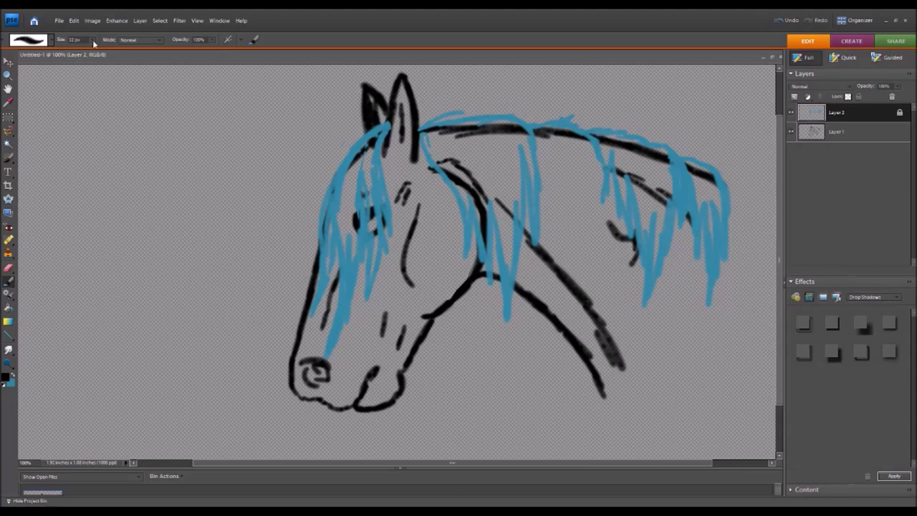
Paint over the forelock, crest and neck mane strands in black.
left_click_drag(387, 125, 344, 186)
left_click_drag(373, 144, 318, 291)
left_click_drag(379, 190, 330, 355)
mouse_move(426, 118)
left_mouse_down()
mouse_move(558, 163)
mouse_move(505, 316)
left_mouse_up()
left_click_drag(609, 154, 630, 244)
left_click_drag(687, 168, 652, 301)
left_click_drag(716, 194, 709, 301)
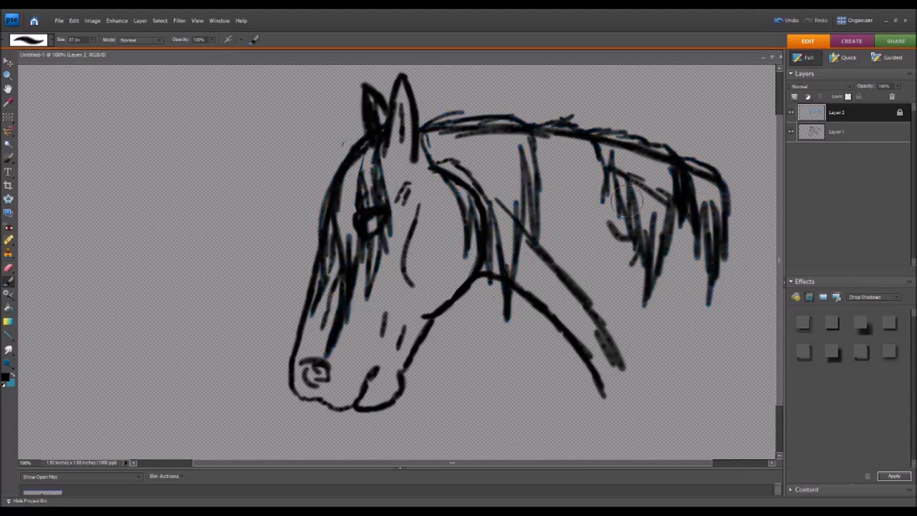
key("e")
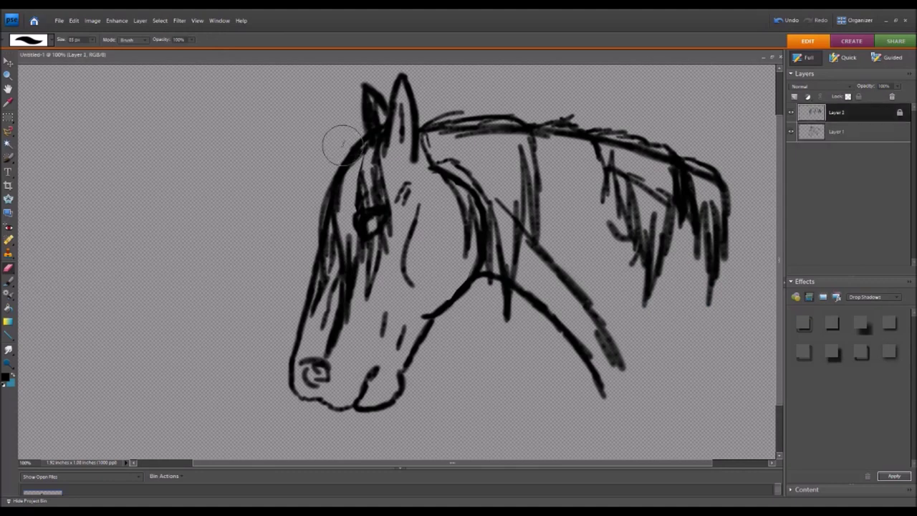
Erase-lighten the heavy eye, neck and mane lines on Layer 1 and thin the forelock strands on Layer 2.
left_click(836, 133)
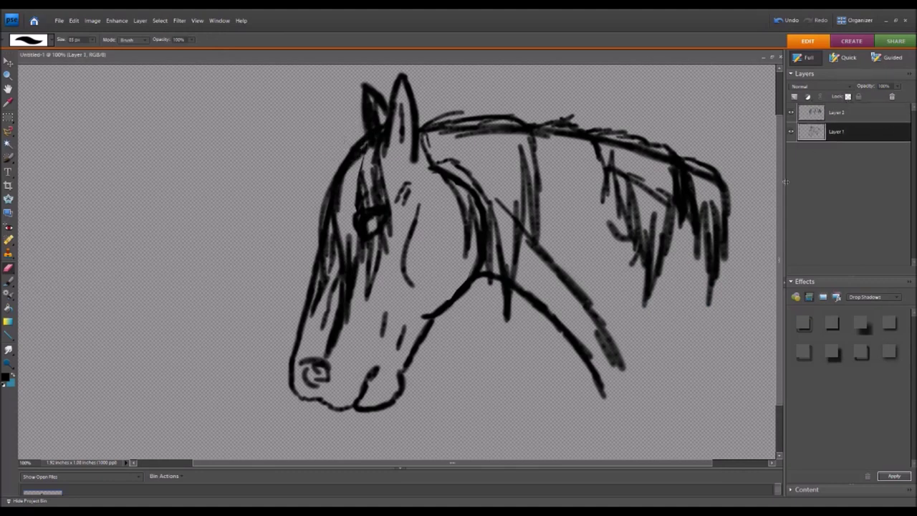
mouse_move(355, 215)
left_mouse_down()
mouse_move(366, 179)
mouse_move(377, 215)
mouse_move(387, 217)
mouse_move(390, 188)
mouse_move(384, 245)
mouse_move(365, 151)
mouse_move(337, 229)
mouse_move(344, 265)
left_mouse_up()
mouse_move(457, 151)
left_mouse_down()
mouse_move(473, 193)
mouse_move(483, 162)
mouse_move(516, 223)
mouse_move(477, 157)
mouse_move(495, 229)
mouse_move(473, 257)
mouse_move(496, 221)
mouse_move(505, 301)
left_mouse_up()
mouse_move(623, 136)
left_mouse_down()
mouse_move(605, 172)
mouse_move(645, 187)
mouse_move(681, 179)
mouse_move(716, 237)
mouse_move(726, 175)
mouse_move(601, 131)
mouse_move(592, 142)
mouse_move(668, 160)
mouse_move(511, 127)
mouse_move(459, 139)
mouse_move(445, 119)
left_mouse_up()
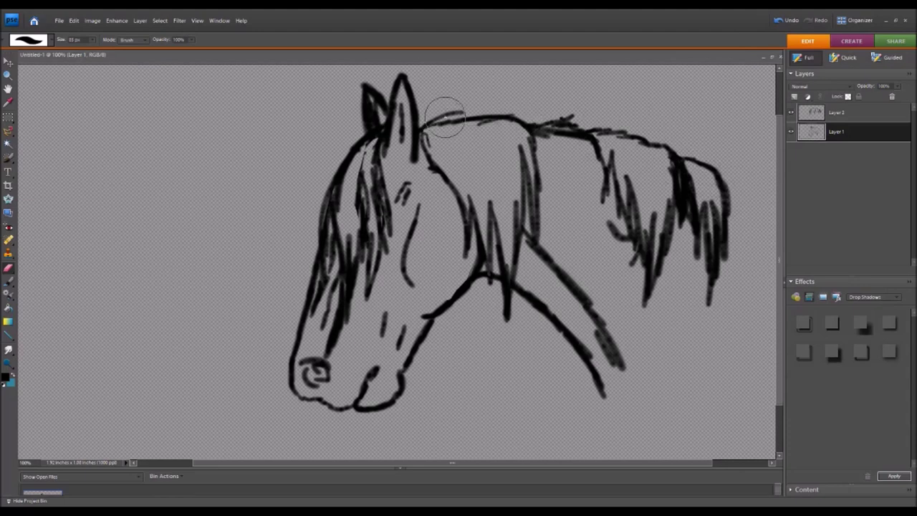
key("alt+bracketright")
mouse_move(366, 145)
left_mouse_down()
mouse_move(337, 187)
mouse_move(371, 147)
mouse_move(341, 259)
left_mouse_up()
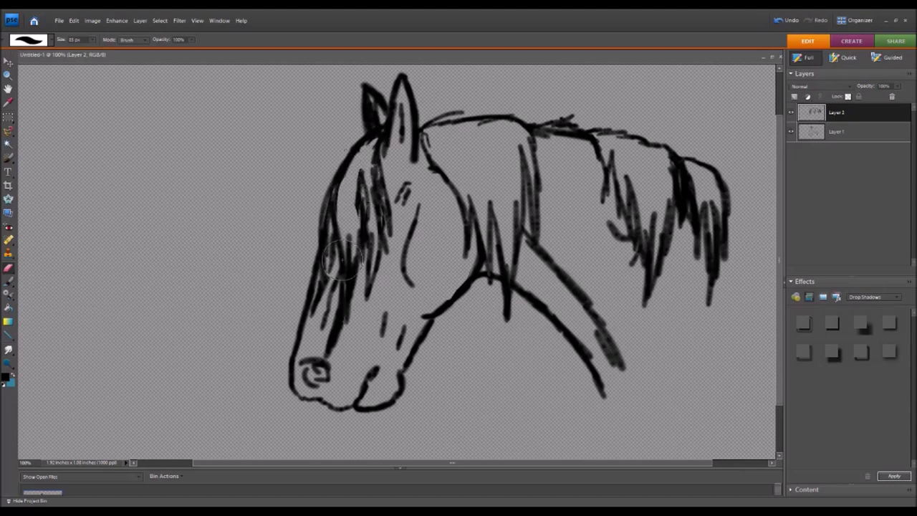
Brush a short stroke by the nostril on Layer 1 and create a new empty layer.
left_click(817, 134)
key("b")
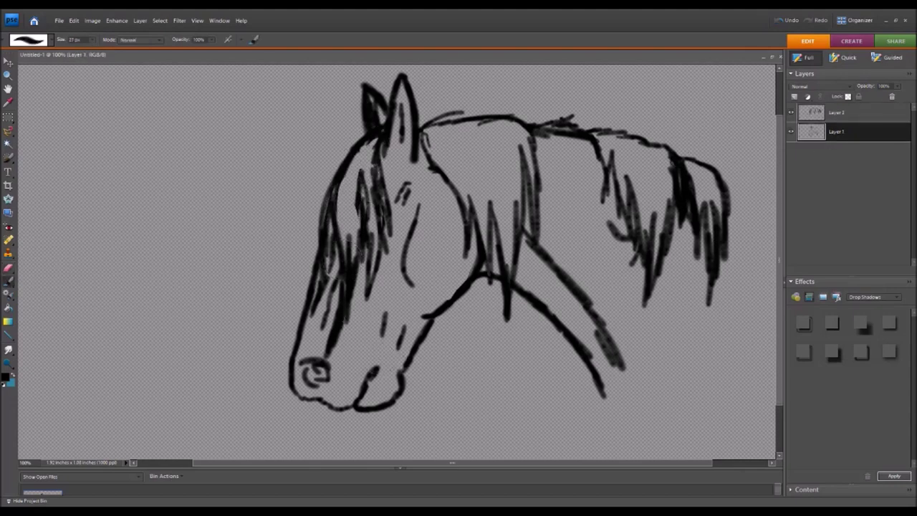
left_click_drag(371, 376, 362, 393)
left_click(794, 96)
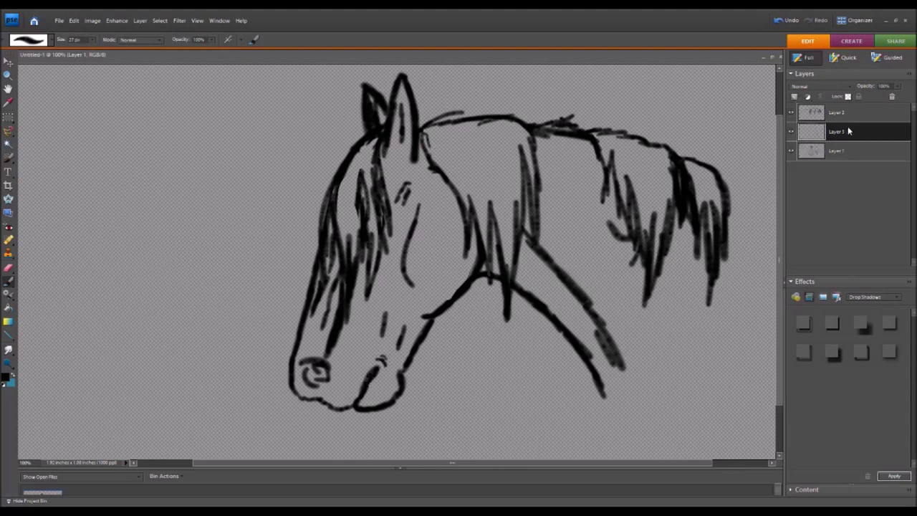
Paint a large soft dark base behind the horse with a 230 px brush.
key("i")
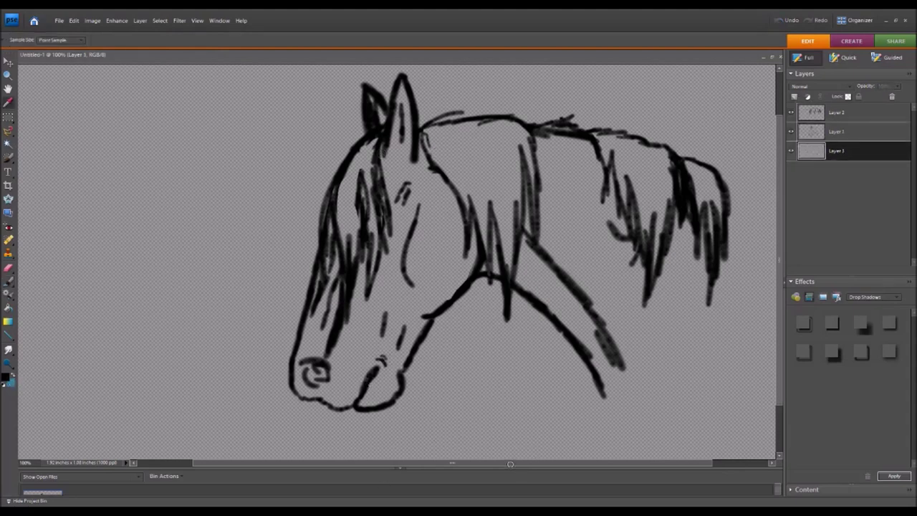
key("b")
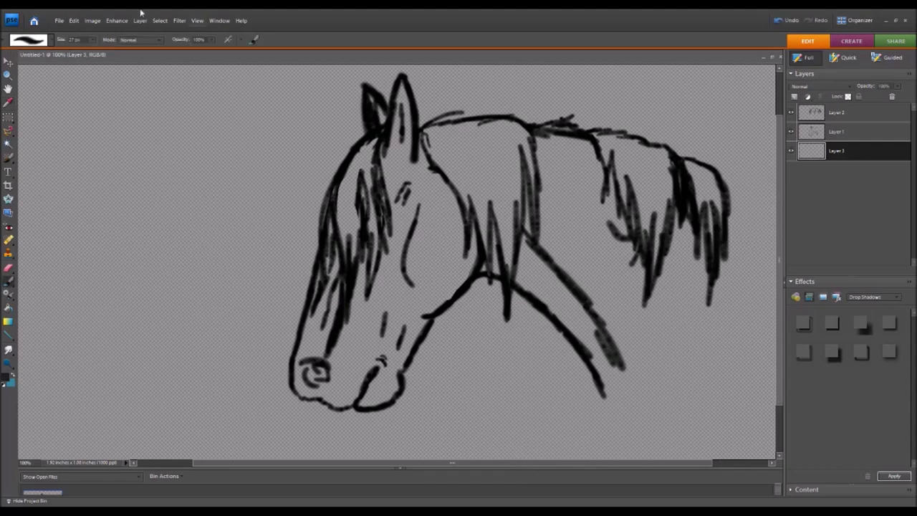
key("bracketright")
key("bracketright")
key("bracketright")
mouse_move(369, 101)
left_mouse_down()
mouse_move(348, 204)
mouse_move(440, 266)
mouse_move(435, 146)
mouse_move(692, 291)
mouse_move(467, 250)
left_mouse_up()
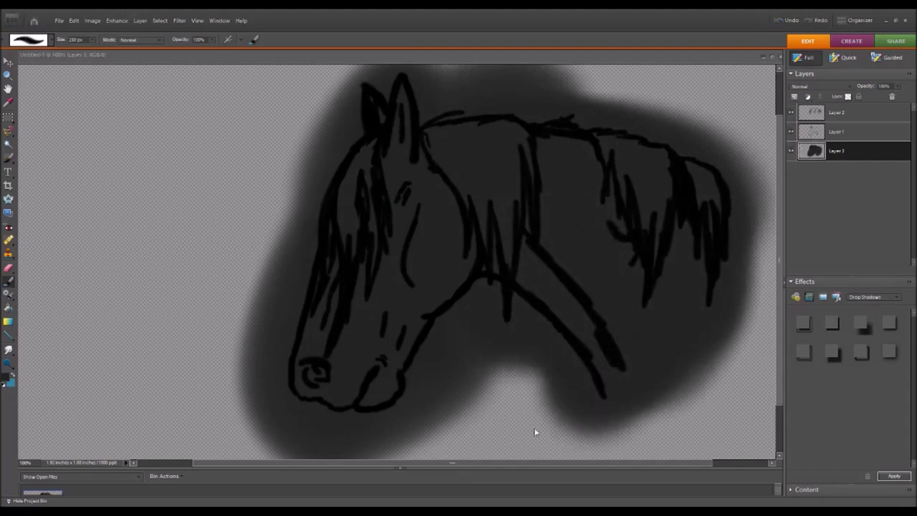
Resample colours, paint a lighter tone over the head, and fill the soft shape with medium grey.
key("i")
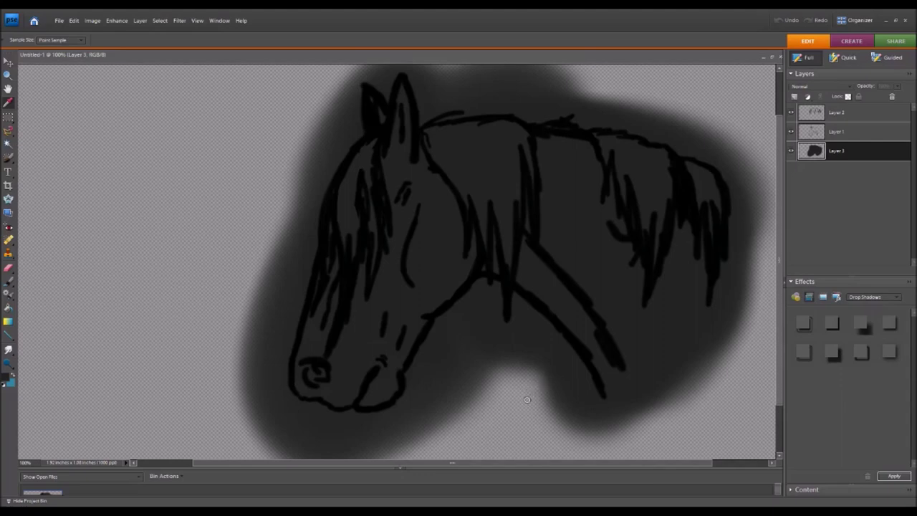
key("b")
mouse_move(454, 180)
left_mouse_down()
mouse_move(401, 215)
mouse_move(561, 260)
mouse_move(665, 327)
left_mouse_up()
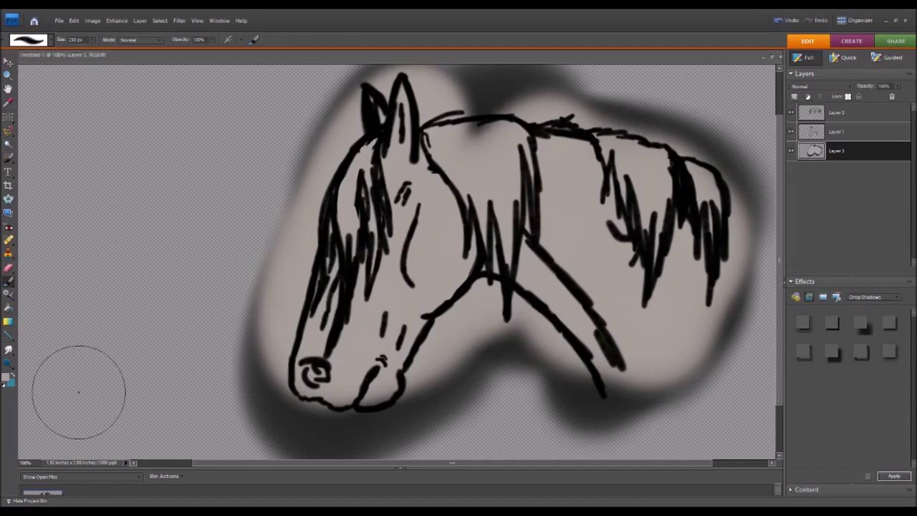
key("i")
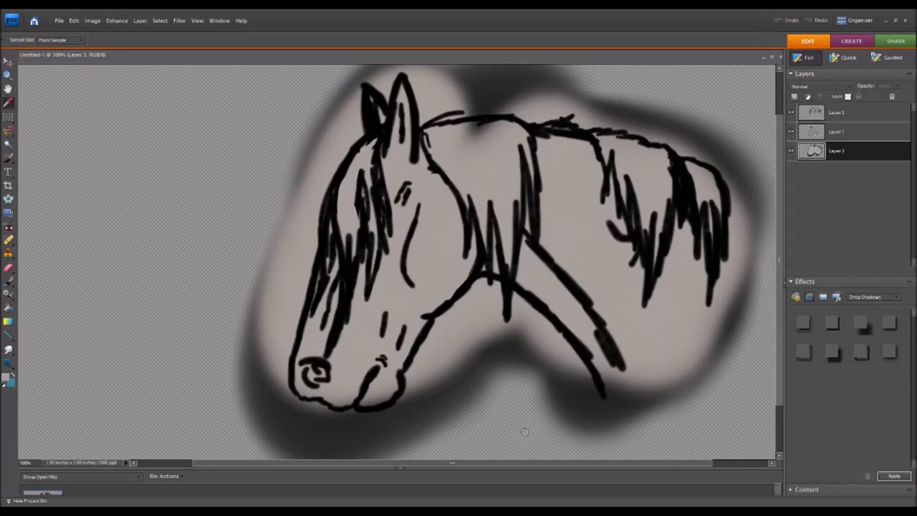
key("b")
mouse_move(595, 245)
left_mouse_down()
mouse_move(430, 119)
mouse_move(344, 129)
mouse_move(344, 373)
mouse_move(420, 256)
mouse_move(525, 208)
mouse_move(564, 164)
mouse_move(609, 184)
mouse_move(688, 273)
mouse_move(559, 309)
mouse_move(652, 323)
mouse_move(676, 266)
mouse_move(625, 266)
left_mouse_up()
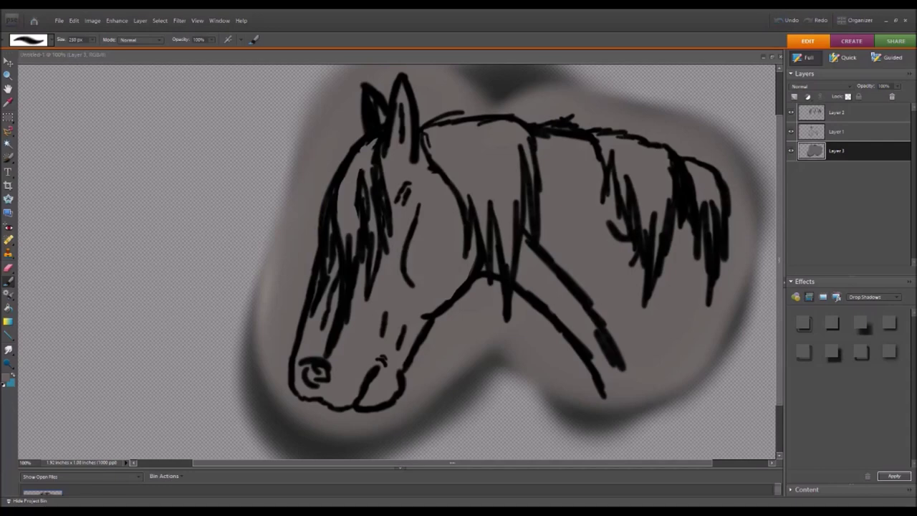
Sample a darker grey and shade the mane and a patch on the neck.
key("i")
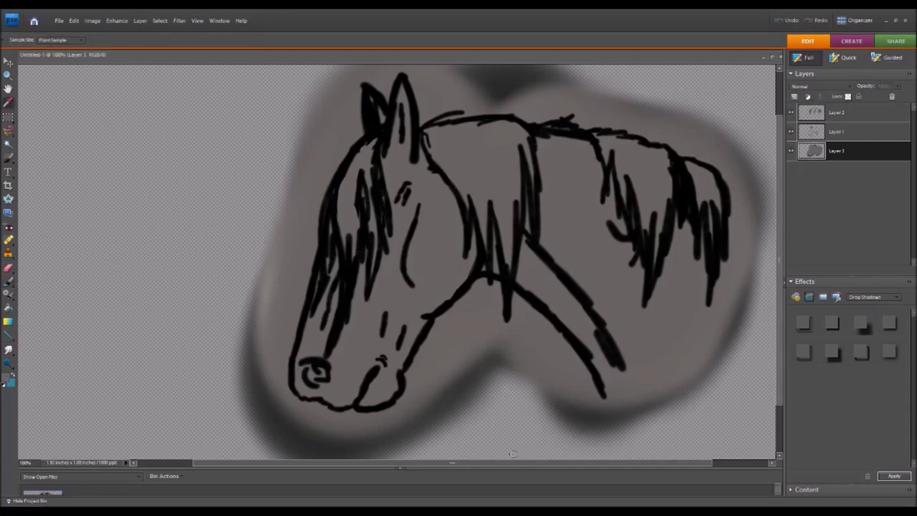
key("b")
mouse_move(694, 230)
left_mouse_down()
mouse_move(702, 390)
mouse_move(696, 331)
left_mouse_up()
left_click_drag(683, 247, 685, 425)
mouse_move(720, 232)
left_mouse_down()
mouse_move(709, 430)
mouse_move(716, 264)
left_mouse_up()
left_click_drag(723, 202, 699, 172)
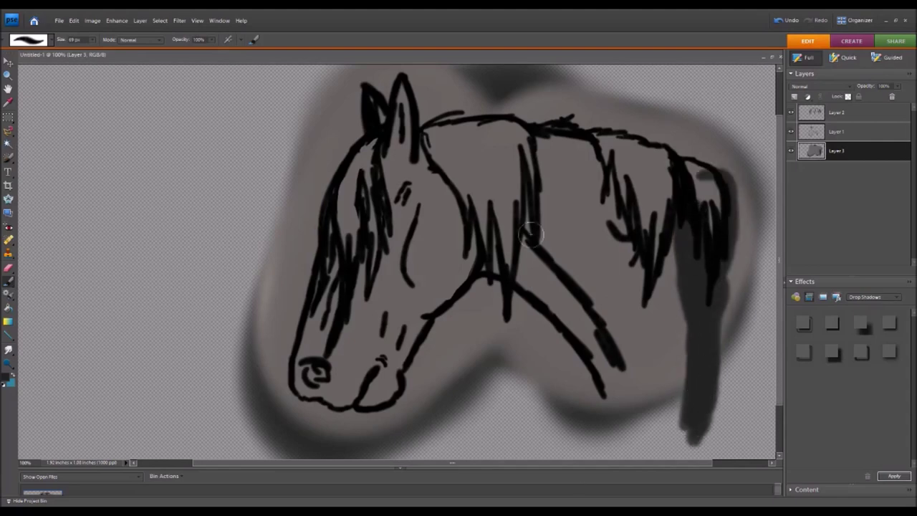
mouse_move(541, 268)
left_mouse_down()
mouse_move(576, 314)
mouse_move(552, 276)
mouse_move(563, 290)
left_mouse_up()
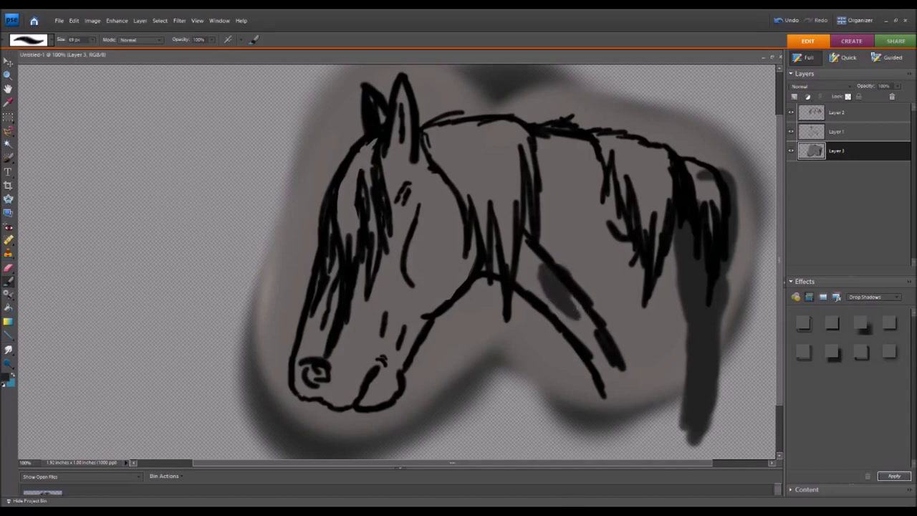
Shade the front and left side of the face, the muzzle and chin, plus neck and mane accents.
mouse_move(373, 146)
left_mouse_down()
mouse_move(405, 230)
mouse_move(408, 336)
mouse_move(432, 335)
mouse_move(394, 208)
mouse_move(358, 243)
left_mouse_up()
mouse_move(344, 201)
left_mouse_down()
mouse_move(311, 368)
mouse_move(368, 383)
mouse_move(419, 344)
left_mouse_up()
left_click_drag(387, 391, 327, 414)
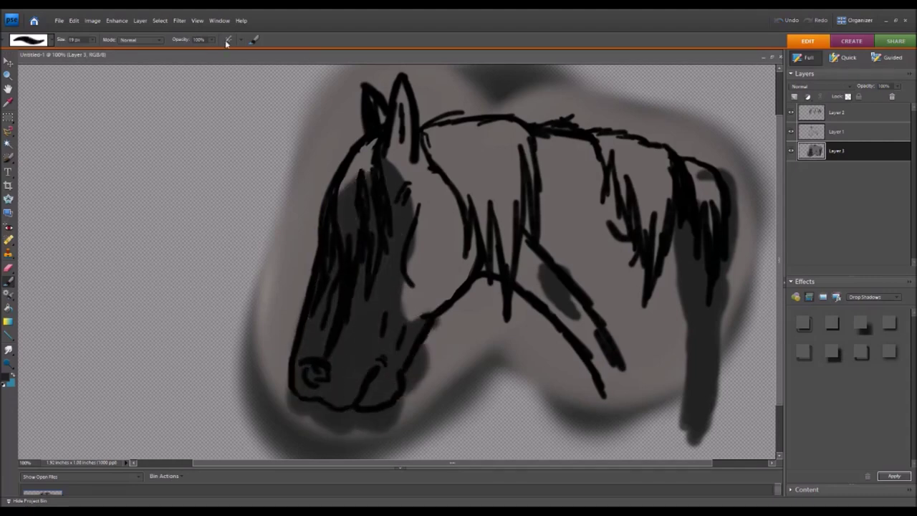
mouse_move(372, 152)
left_mouse_down()
mouse_move(393, 199)
mouse_move(394, 301)
mouse_move(433, 322)
left_mouse_up()
mouse_move(552, 272)
left_mouse_down()
mouse_move(573, 315)
mouse_move(569, 254)
left_mouse_up()
mouse_move(674, 226)
left_mouse_down()
mouse_move(679, 262)
mouse_move(715, 303)
mouse_move(720, 207)
mouse_move(734, 286)
left_mouse_up()
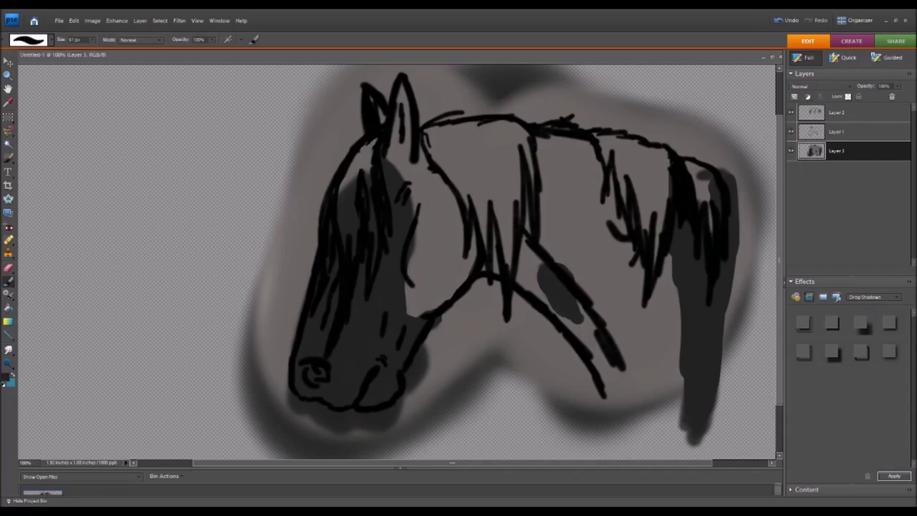
Darken the forehead, undo a stray cheek stroke, and shade the face edge, jaw and nostril.
mouse_move(402, 264)
left_mouse_down()
mouse_move(405, 214)
mouse_move(384, 161)
left_mouse_up()
left_click_drag(399, 248, 414, 320)
left_click(787, 20)
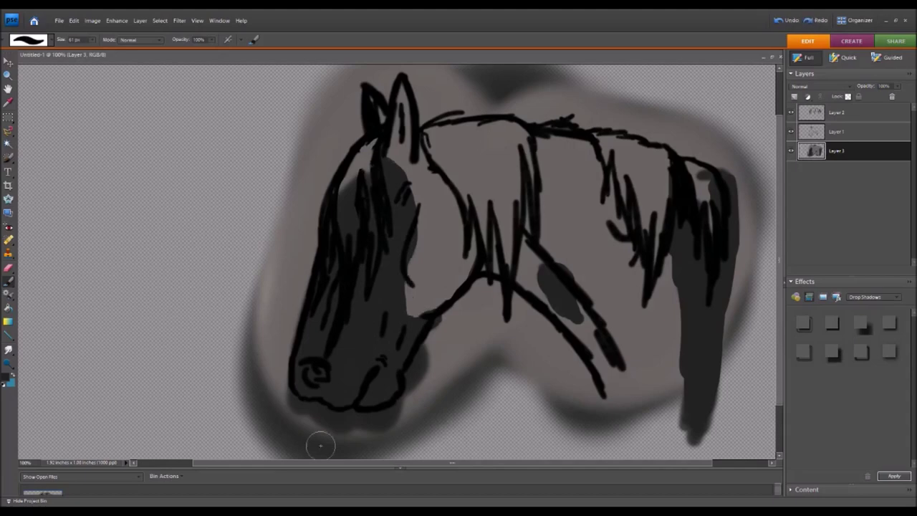
scroll(351, 264, "up", 1)
left_click_drag(369, 133, 430, 335)
left_click_drag(439, 376, 294, 381)
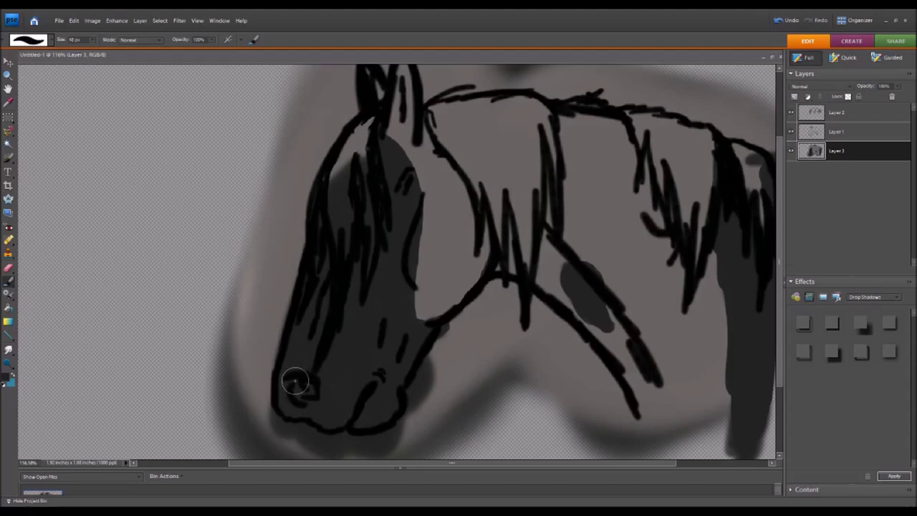
left_click_drag(293, 384, 315, 397)
scroll(414, 440, "right", 3)
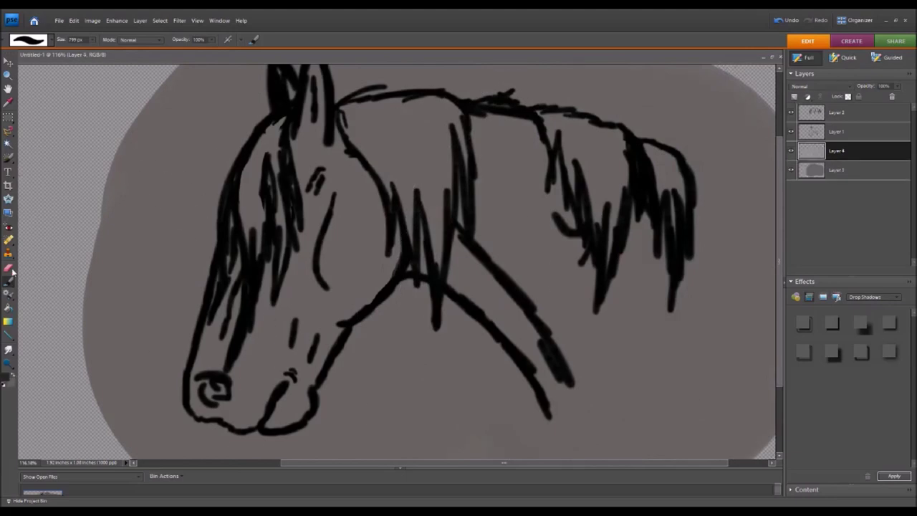
Paint dark grey shadows along the neck line, down the mane's right side and down the face.
left_click_drag(485, 263, 534, 312)
mouse_move(659, 185)
left_mouse_down()
mouse_move(625, 391)
mouse_move(656, 315)
mouse_move(641, 338)
mouse_move(644, 442)
left_mouse_up()
mouse_move(285, 130)
left_mouse_down()
mouse_move(344, 352)
mouse_move(315, 319)
mouse_move(305, 168)
mouse_move(254, 258)
mouse_move(204, 430)
mouse_move(265, 412)
mouse_move(310, 333)
mouse_move(290, 182)
mouse_move(277, 330)
left_mouse_up()
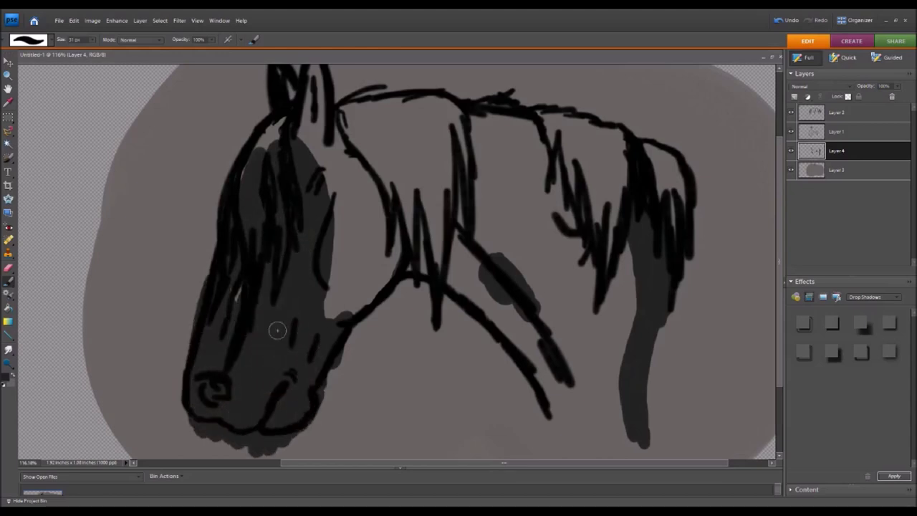
Try erasing the face and neck shading into a gradient, then undo those erase strokes.
left_click(9, 269)
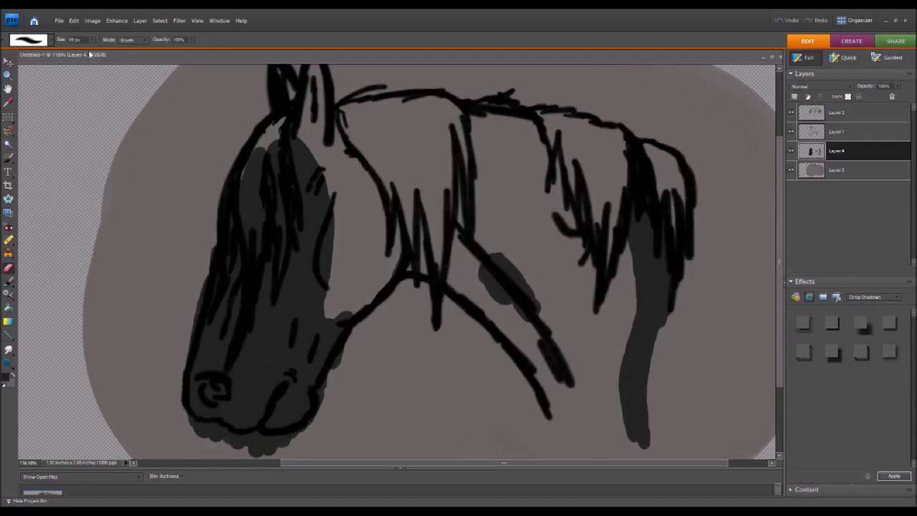
left_click_drag(315, 132, 351, 307)
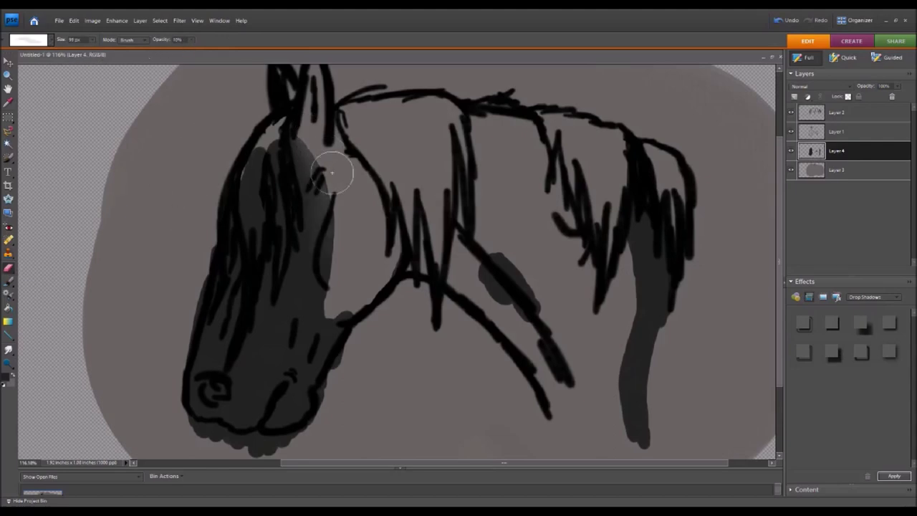
mouse_move(625, 244)
left_mouse_down()
mouse_move(618, 368)
mouse_move(609, 377)
left_mouse_up()
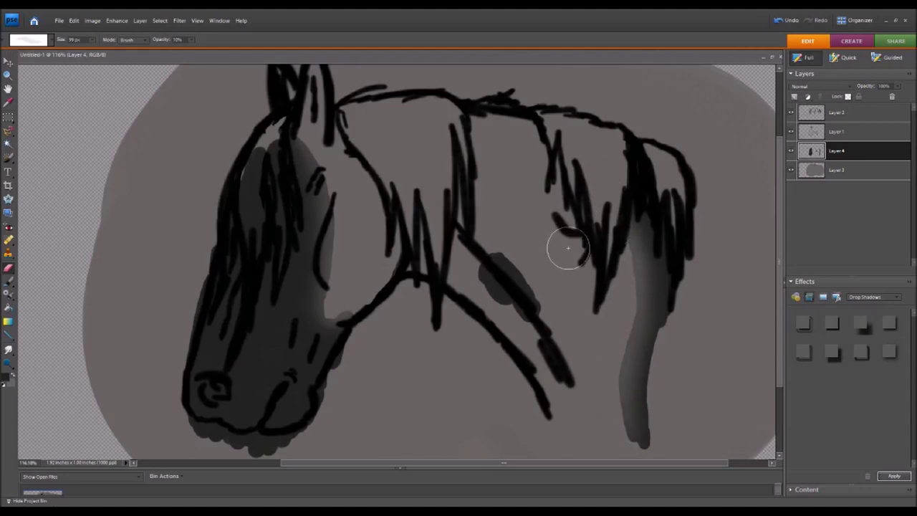
left_click(786, 22)
left_click(786, 22)
left_click(785, 22)
left_click(784, 23)
left_click(784, 23)
left_click(783, 23)
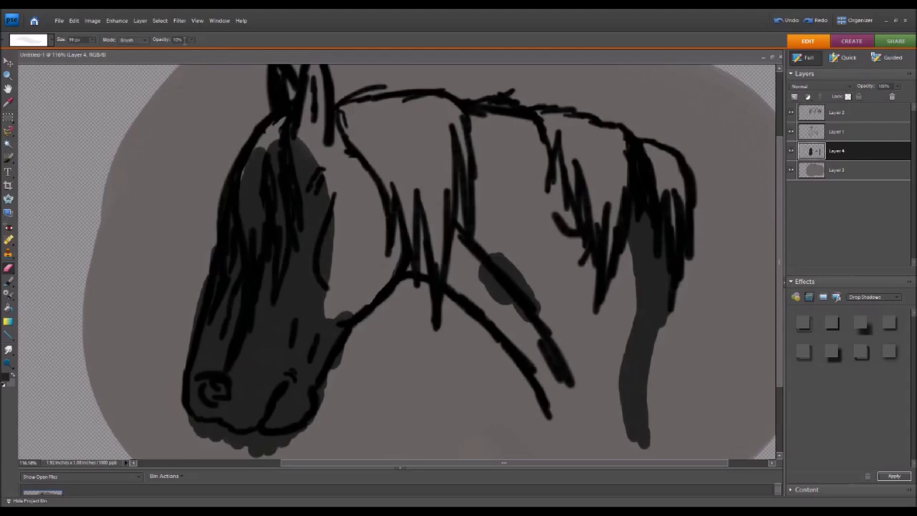
With the eraser at 56% opacity, lighten the face edge, neck patch and mane shadow edge.
key("5")
key("6")
mouse_move(308, 129)
left_mouse_down()
mouse_move(338, 246)
mouse_move(331, 331)
left_mouse_up()
mouse_move(495, 255)
left_mouse_down()
mouse_move(471, 272)
mouse_move(511, 307)
mouse_move(549, 286)
mouse_move(508, 237)
left_mouse_up()
mouse_move(610, 212)
left_mouse_down()
mouse_move(621, 280)
mouse_move(612, 439)
left_mouse_up()
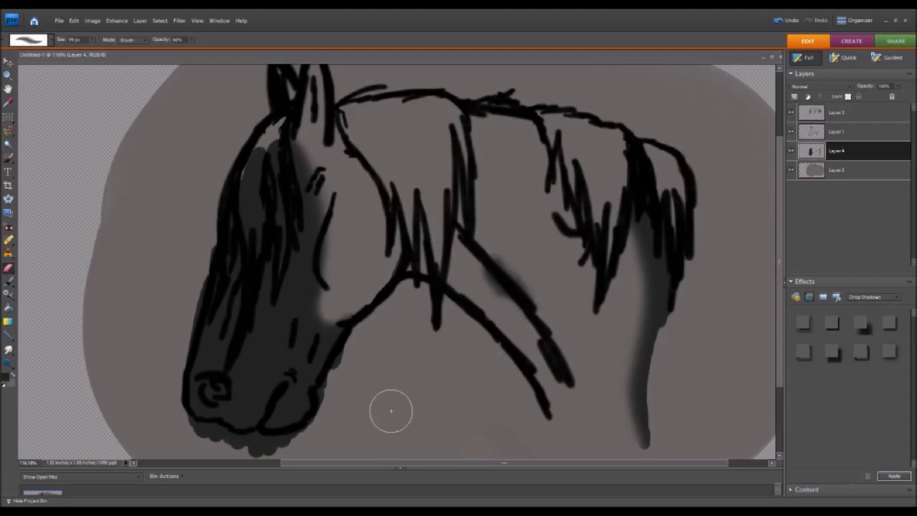
Add faint shading around the cheek, below the ear and along the neck with a smaller brush.
key("b")
key(".")
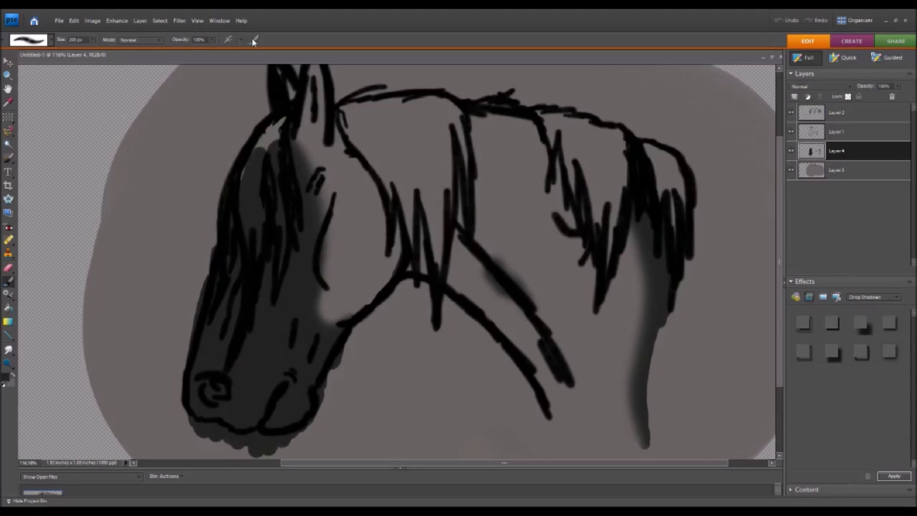
key("bracketleft")
key("bracketleft")
key("bracketleft")
key("bracketleft")
key("bracketleft")
key("bracketleft")
key("bracketleft")
key("bracketleft")
key("bracketleft")
scroll(303, 176, "up", 2)
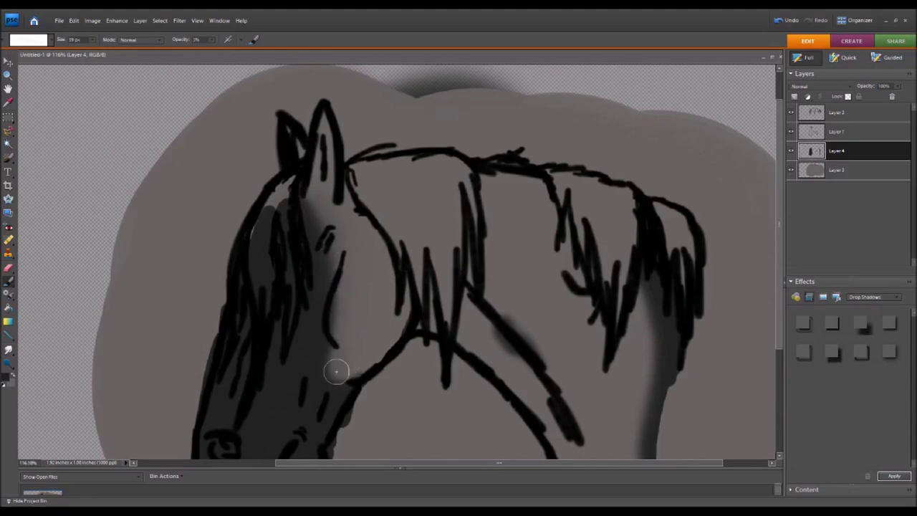
left_click_drag(326, 341, 327, 371)
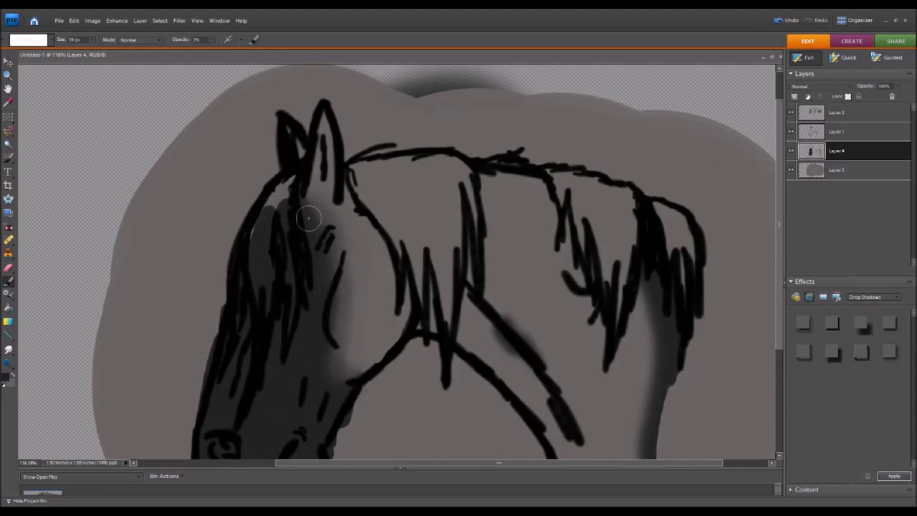
mouse_move(301, 196)
left_mouse_down()
mouse_move(328, 272)
mouse_move(336, 378)
left_mouse_up()
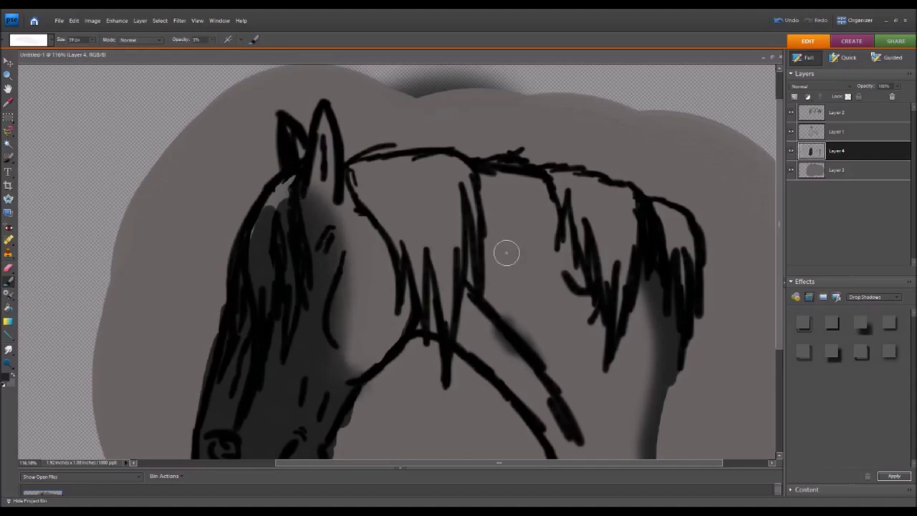
mouse_move(512, 338)
left_mouse_down()
mouse_move(536, 354)
mouse_move(516, 336)
mouse_move(525, 323)
mouse_move(558, 400)
left_mouse_up()
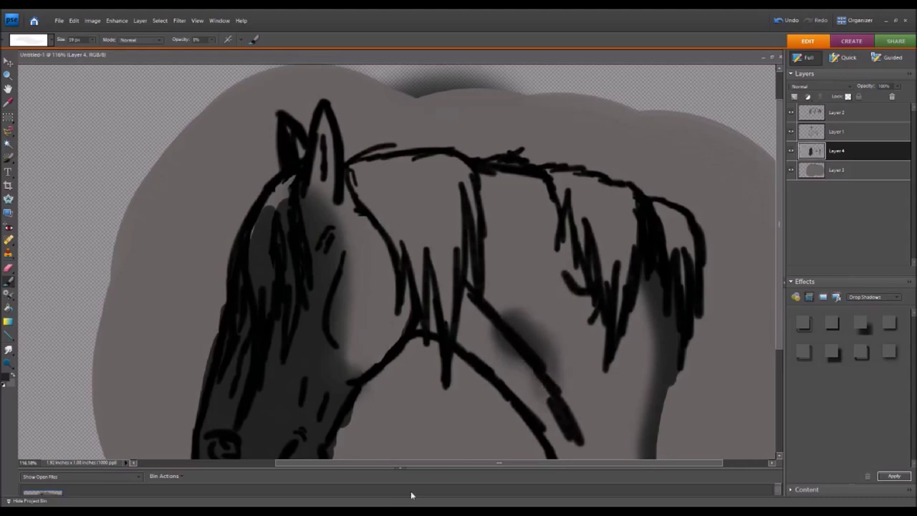
left_click_drag(641, 319, 635, 446)
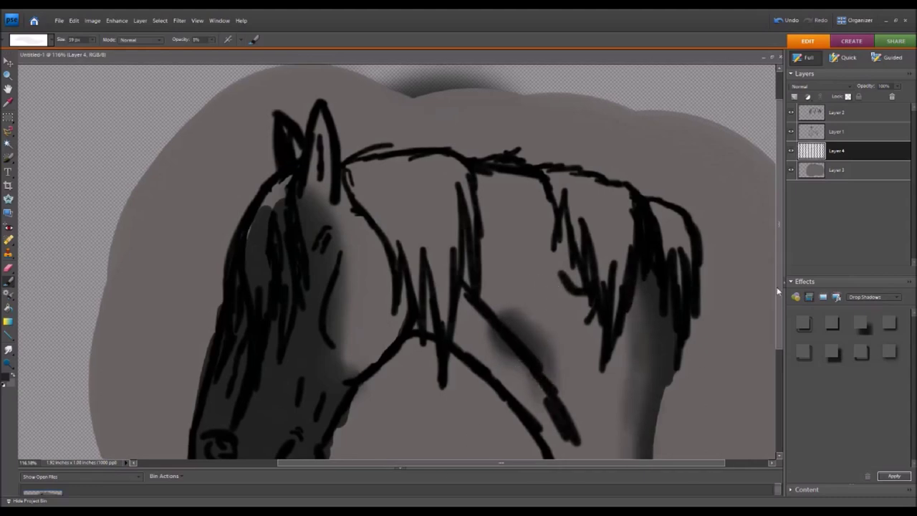
Darken the neck's right shadow and top of neck, then add a new layer above Layer 3.
scroll(637, 214, "down", 3)
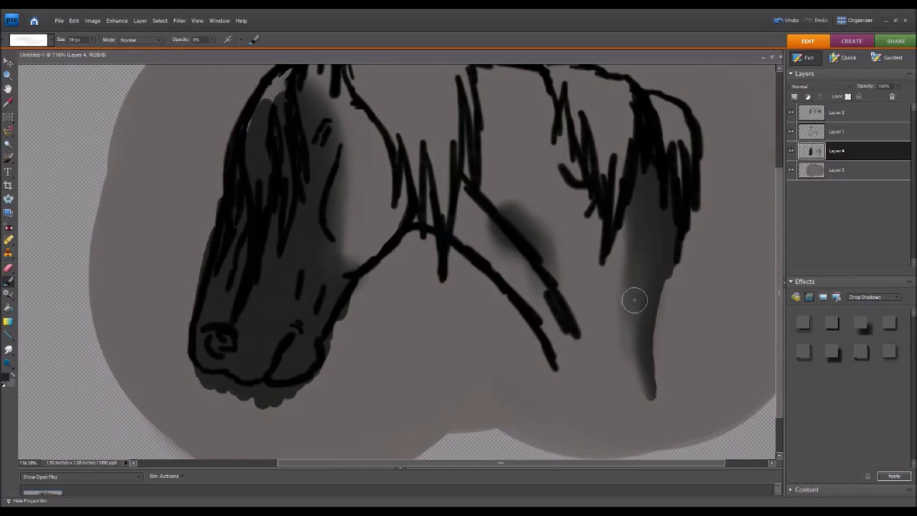
left_click_drag(642, 270, 641, 363)
mouse_move(624, 295)
left_mouse_down()
mouse_move(651, 389)
mouse_move(652, 435)
left_mouse_up()
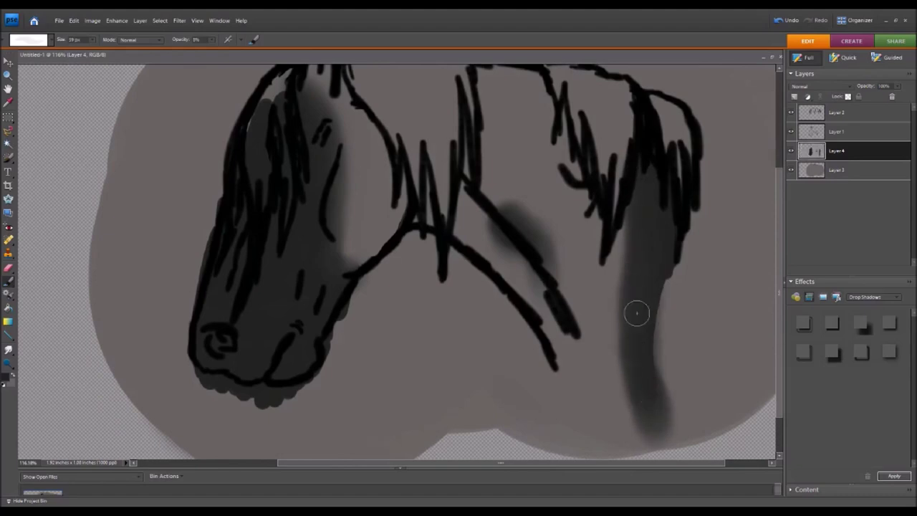
scroll(747, 243, "up", 2)
scroll(760, 186, "up", 1)
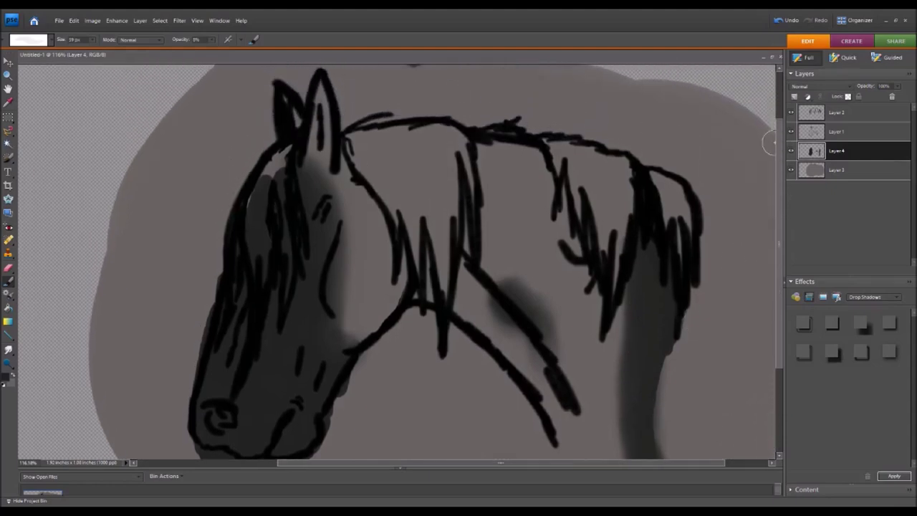
scroll(777, 261, "down", 1)
mouse_move(630, 286)
left_mouse_down()
mouse_move(613, 430)
mouse_move(628, 444)
left_mouse_up()
mouse_move(617, 323)
left_mouse_down()
mouse_move(616, 430)
mouse_move(609, 423)
left_mouse_up()
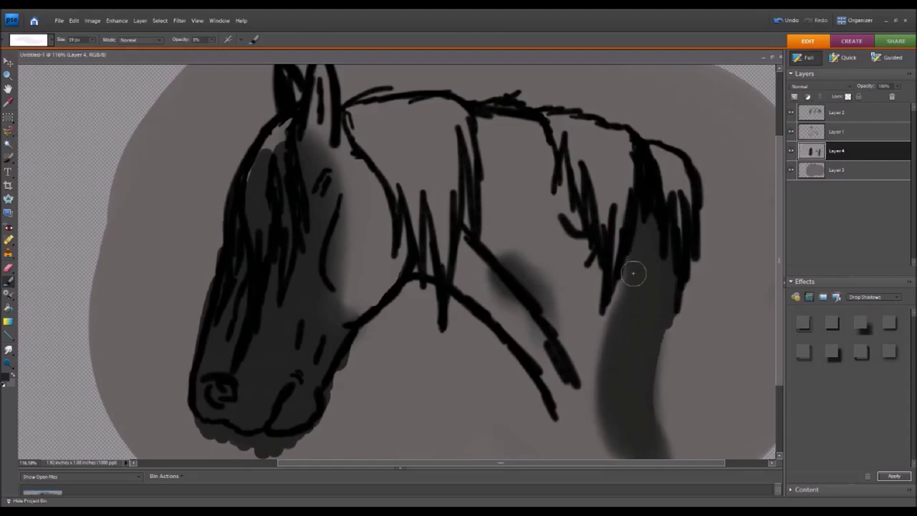
left_click_drag(473, 113, 559, 133)
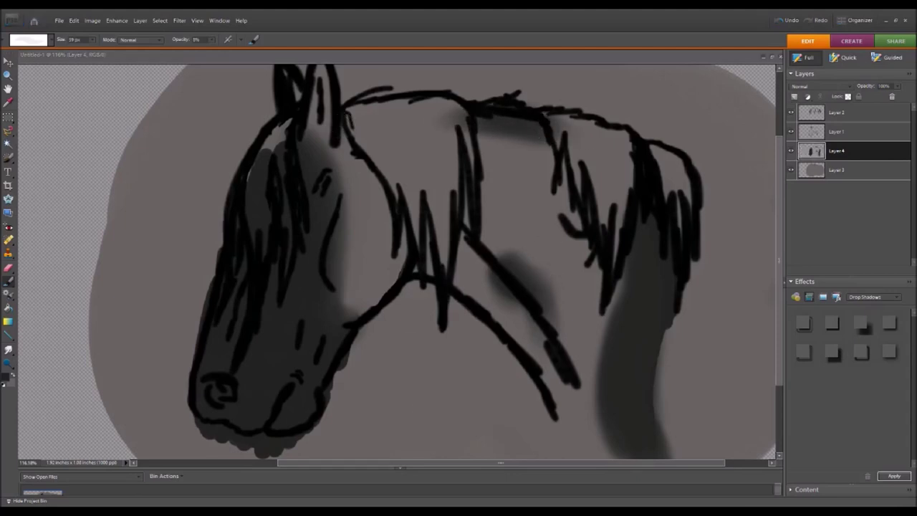
left_click(836, 170)
left_click(794, 96)
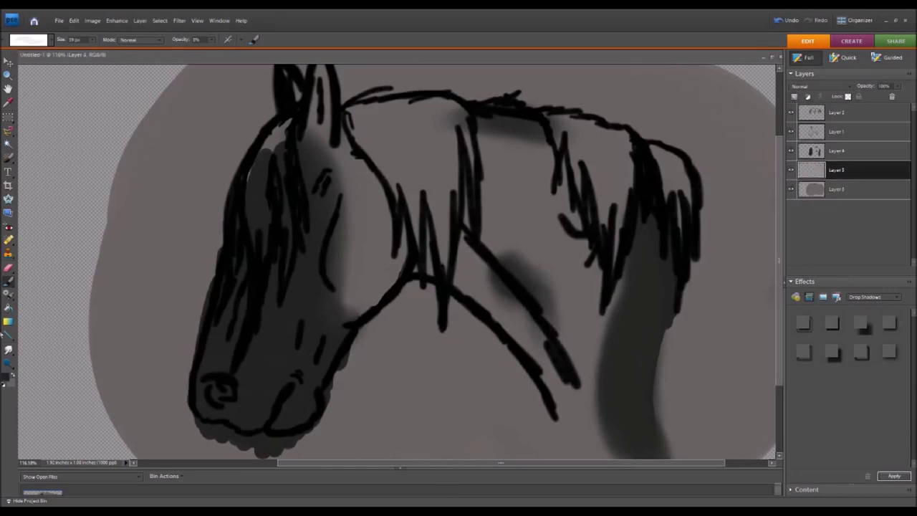
Sample a canvas colour and add faint soft shading around the neck on Layer 5.
key("i")
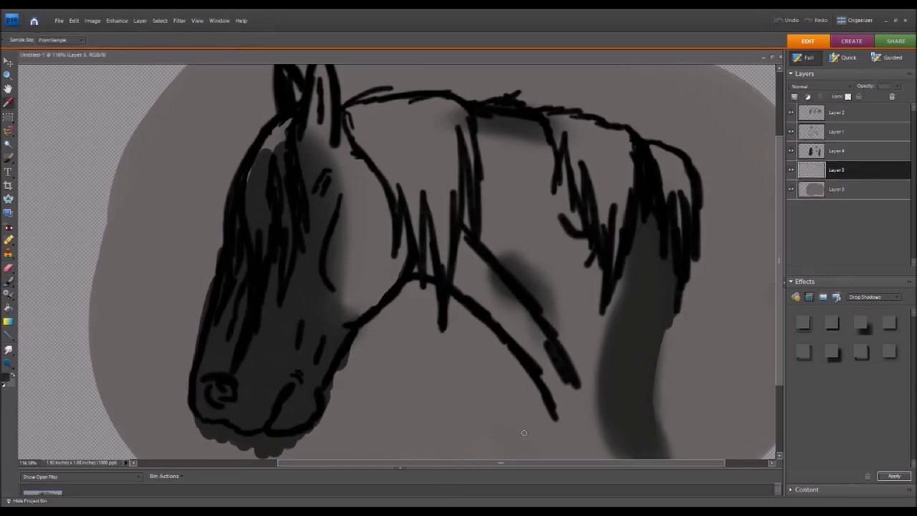
key("b")
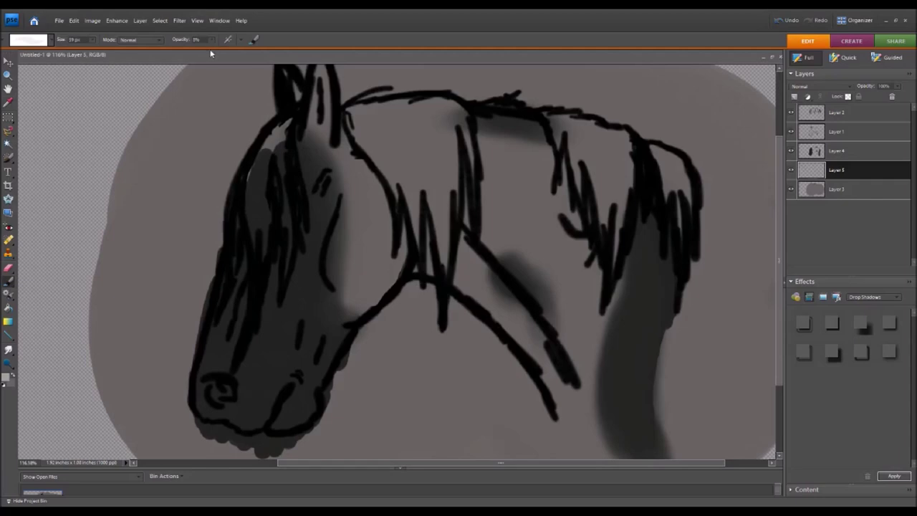
mouse_move(573, 338)
left_mouse_down()
mouse_move(549, 263)
mouse_move(565, 265)
mouse_move(508, 262)
mouse_move(542, 337)
left_mouse_up()
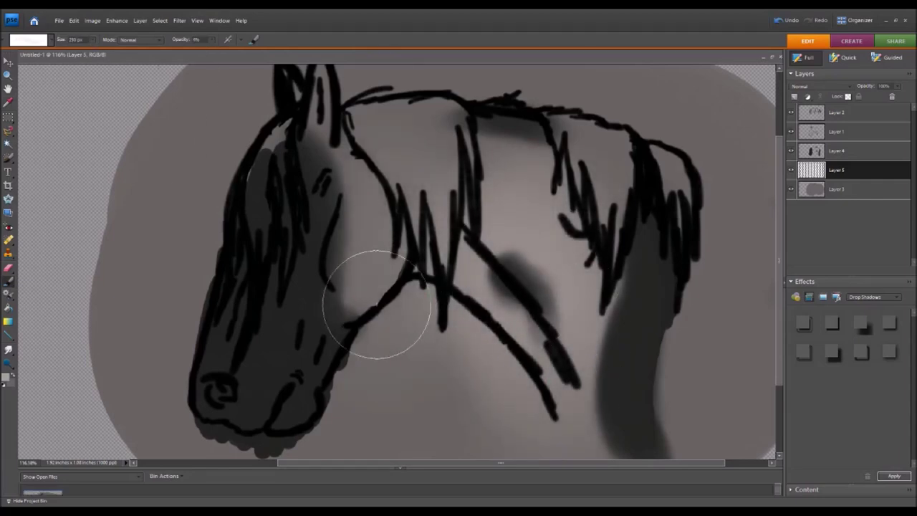
left_click_drag(389, 174, 578, 276)
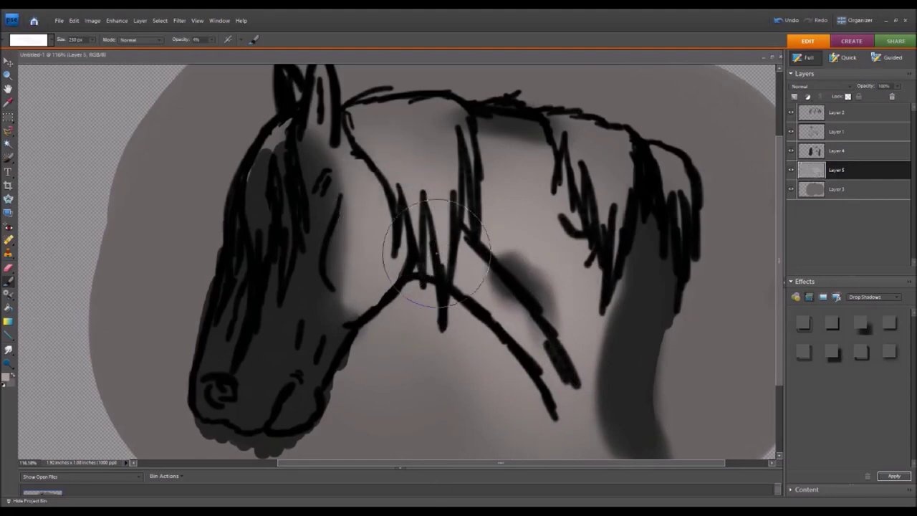
Brighten the neck with faint light strokes, then add a new layer above Layer 4.
key("i")
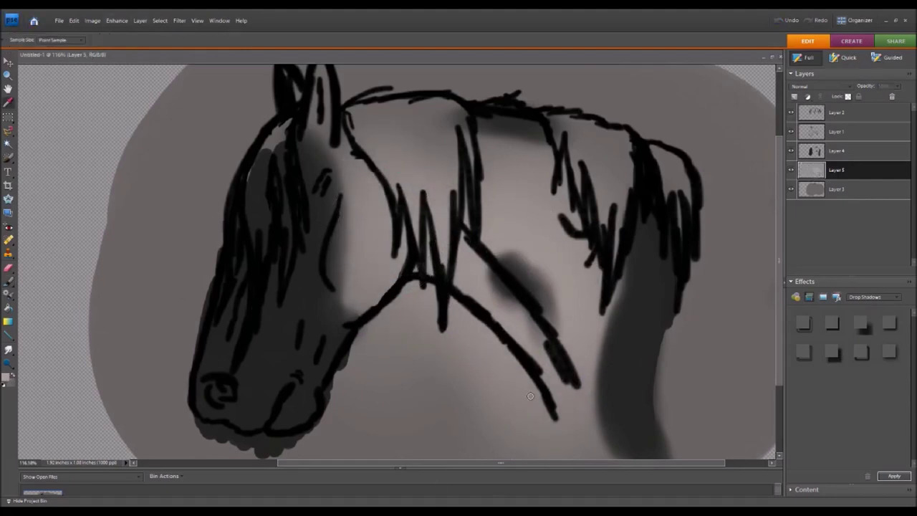
key("b")
mouse_move(501, 273)
left_mouse_down()
mouse_move(475, 337)
mouse_move(549, 368)
mouse_move(399, 286)
left_mouse_up()
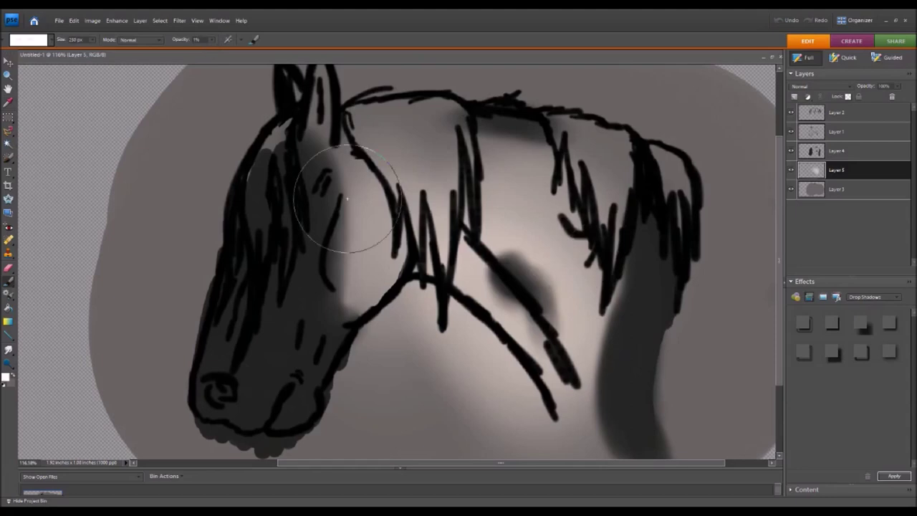
mouse_move(501, 348)
left_mouse_down()
mouse_move(523, 215)
mouse_move(544, 419)
mouse_move(557, 320)
mouse_move(379, 225)
left_mouse_up()
key("i")
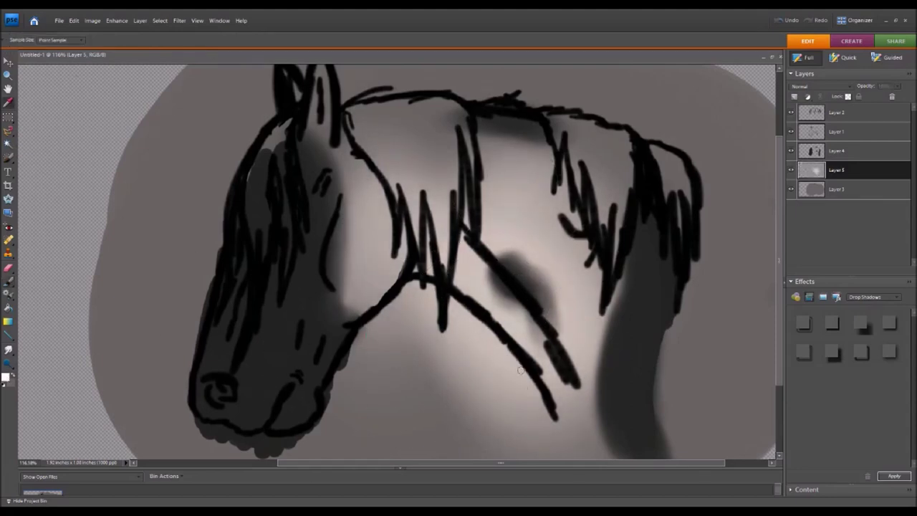
key("b")
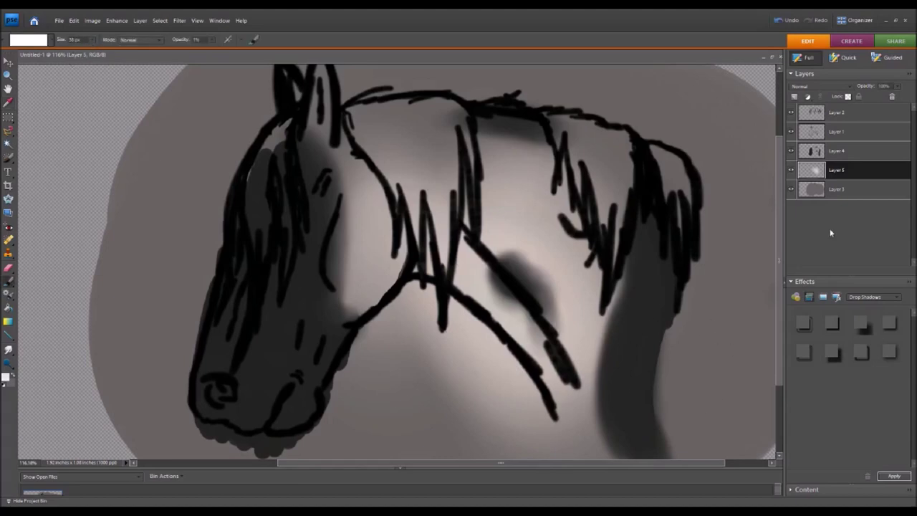
left_click(851, 152)
left_click(794, 96)
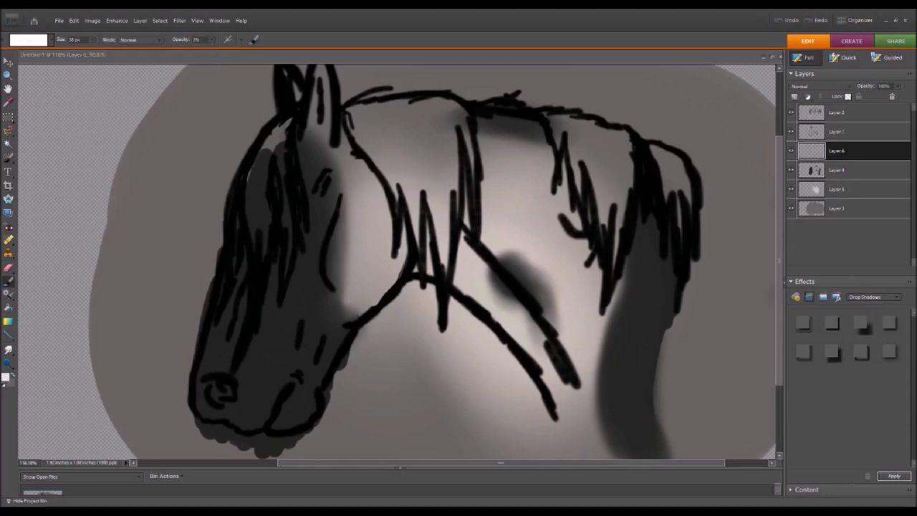
Paint faint pale criss-crossing streaks over the dark shadow on the neck's right side on Layer 6.
left_click(603, 282)
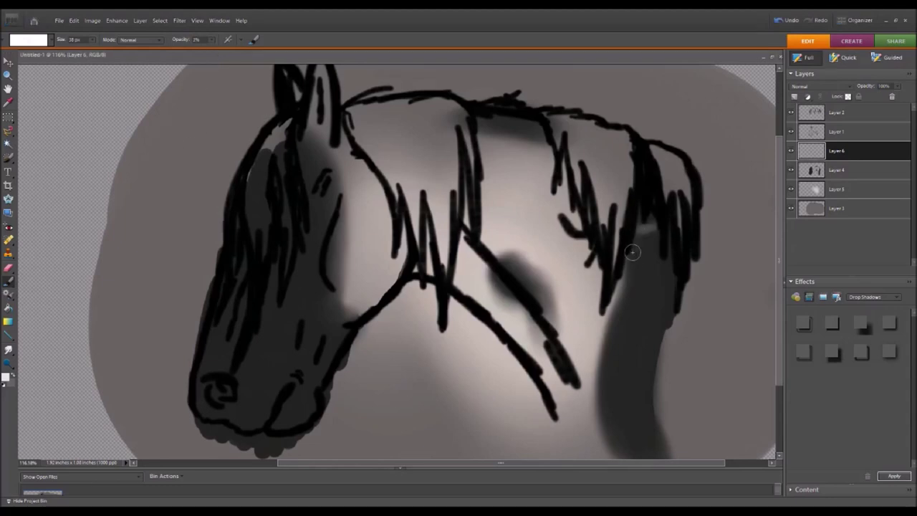
mouse_move(616, 253)
left_mouse_down()
mouse_move(684, 281)
mouse_move(673, 282)
left_mouse_up()
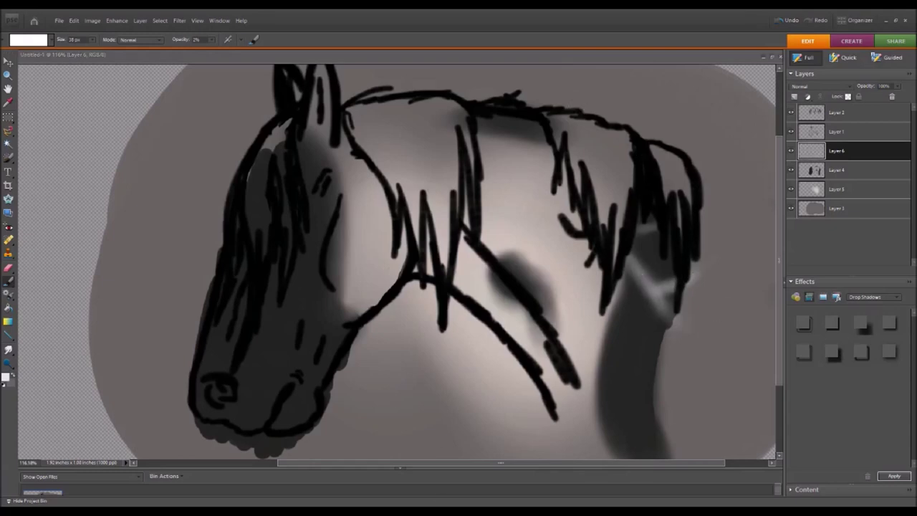
left_click(644, 297)
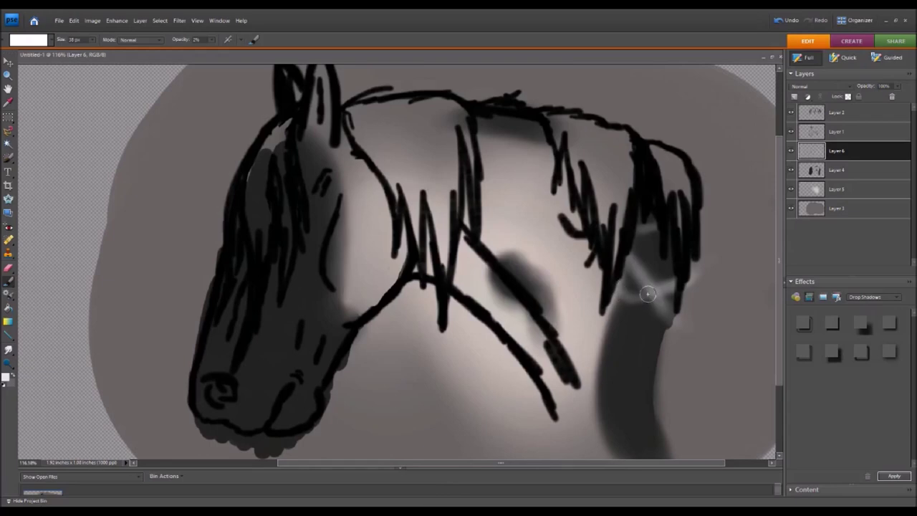
mouse_move(640, 300)
left_mouse_down()
mouse_move(600, 320)
mouse_move(611, 319)
left_mouse_up()
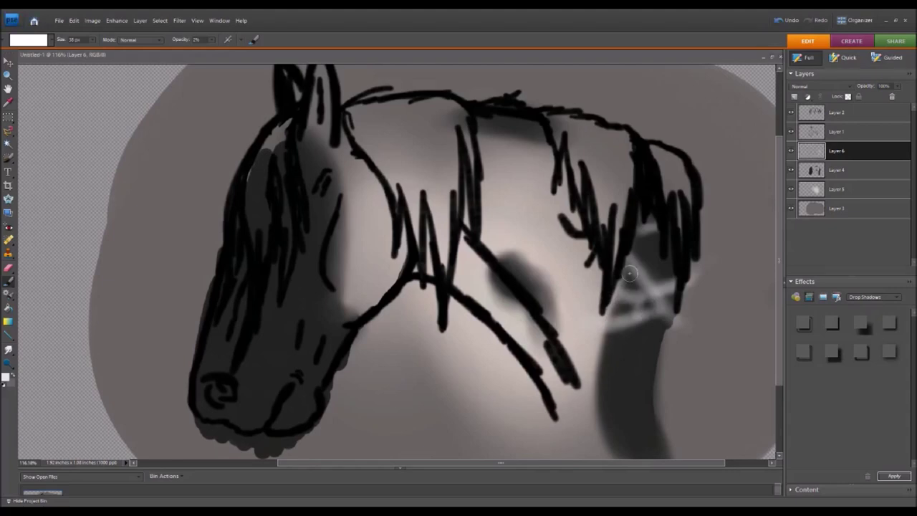
left_click_drag(657, 334, 650, 347)
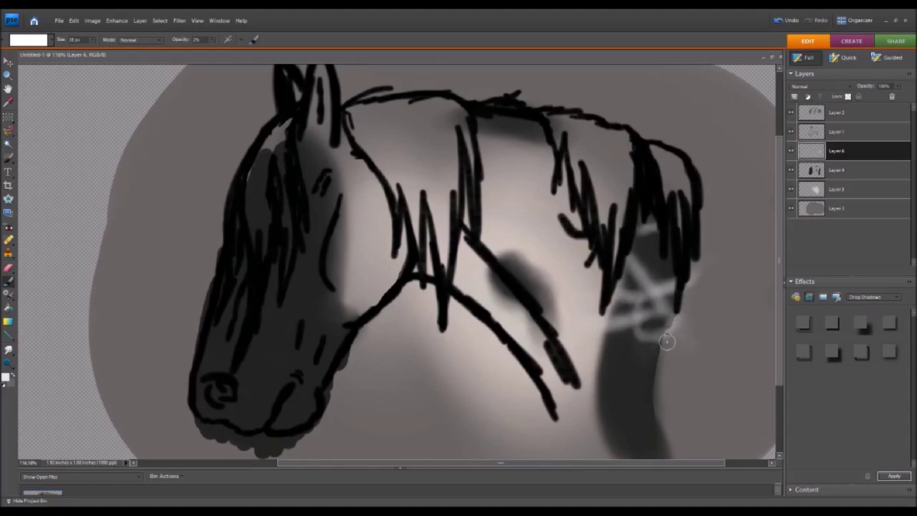
left_click_drag(660, 344, 655, 354)
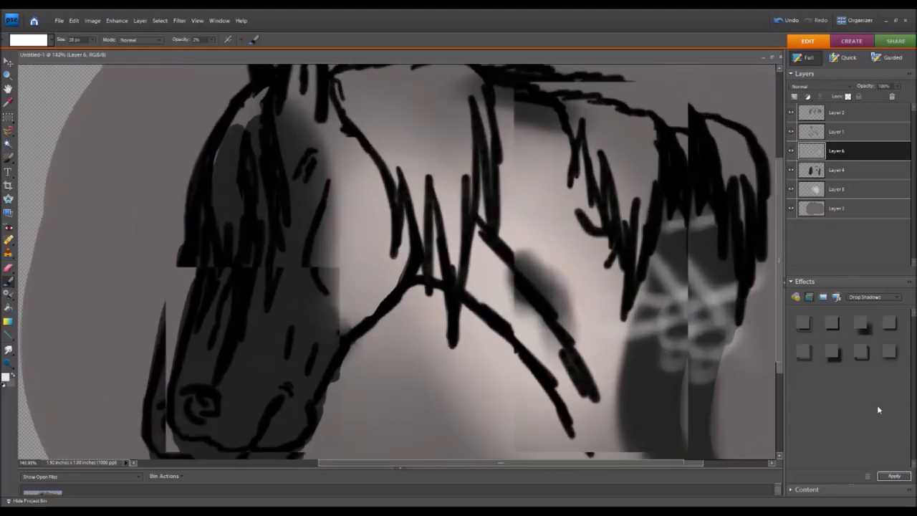
Brighten the neck and the gaps between mane strands with soft white strokes.
scroll(450, 266, "up", 5)
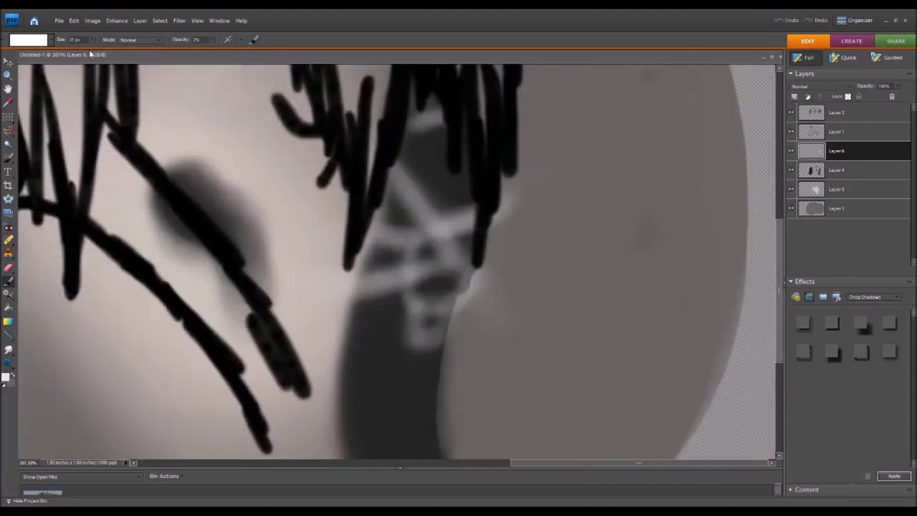
mouse_move(414, 330)
left_mouse_down()
mouse_move(430, 337)
mouse_move(406, 313)
mouse_move(359, 339)
left_mouse_up()
left_click_drag(396, 173, 429, 178)
mouse_move(364, 335)
left_mouse_down()
mouse_move(397, 371)
mouse_move(445, 349)
mouse_move(454, 356)
left_mouse_up()
scroll(395, 238, "down", 3)
left_click_drag(395, 237, 311, 274)
mouse_move(380, 241)
left_mouse_down()
mouse_move(395, 270)
mouse_move(452, 307)
mouse_move(375, 265)
mouse_move(385, 351)
mouse_move(413, 299)
mouse_move(369, 368)
mouse_move(366, 351)
mouse_move(375, 365)
left_mouse_up()
Add more light strokes along the dark neck stripe, then add a new layer above Layer 5.
scroll(359, 373, "up", 1)
scroll(359, 401, "up", 2)
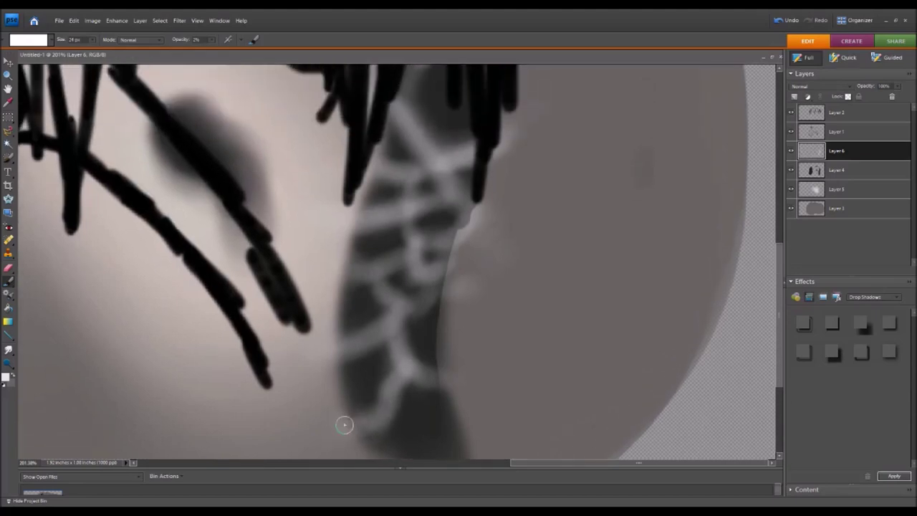
scroll(750, 326, "down", 3)
scroll(365, 293, "down", 3)
mouse_move(405, 298)
left_mouse_down()
mouse_move(478, 323)
mouse_move(408, 370)
mouse_move(424, 322)
mouse_move(399, 385)
mouse_move(461, 327)
mouse_move(420, 358)
mouse_move(469, 336)
left_mouse_up()
scroll(781, 360, "up", 3)
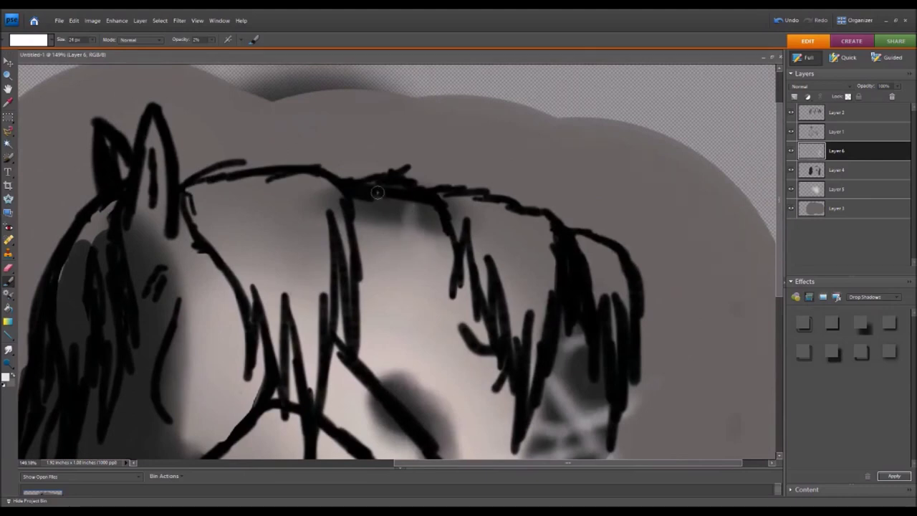
mouse_move(377, 193)
left_mouse_down()
mouse_move(387, 207)
mouse_move(367, 213)
mouse_move(440, 230)
left_mouse_up()
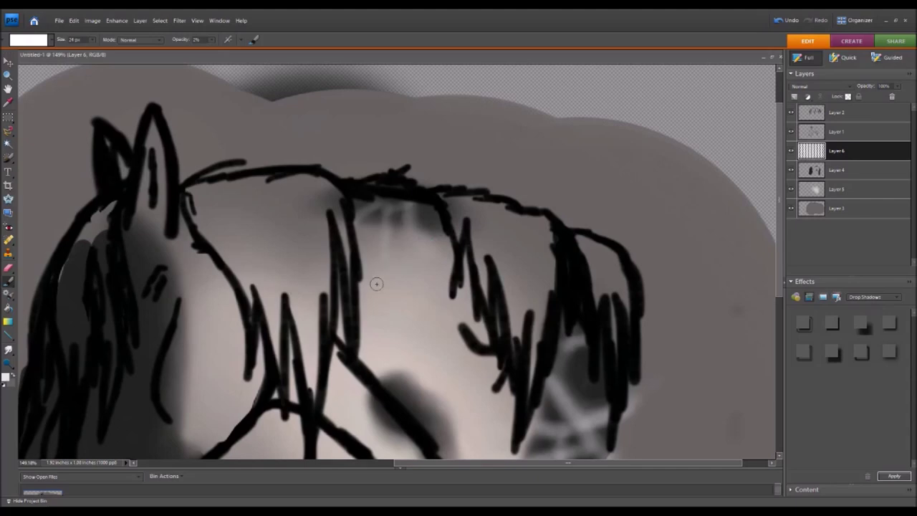
scroll(561, 372, "down", 5)
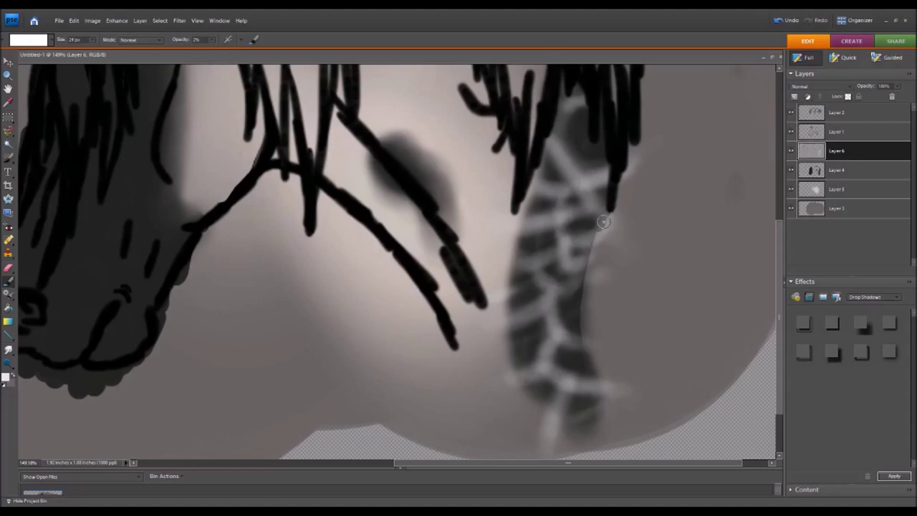
mouse_move(552, 291)
left_mouse_down()
mouse_move(579, 262)
mouse_move(571, 285)
left_mouse_up()
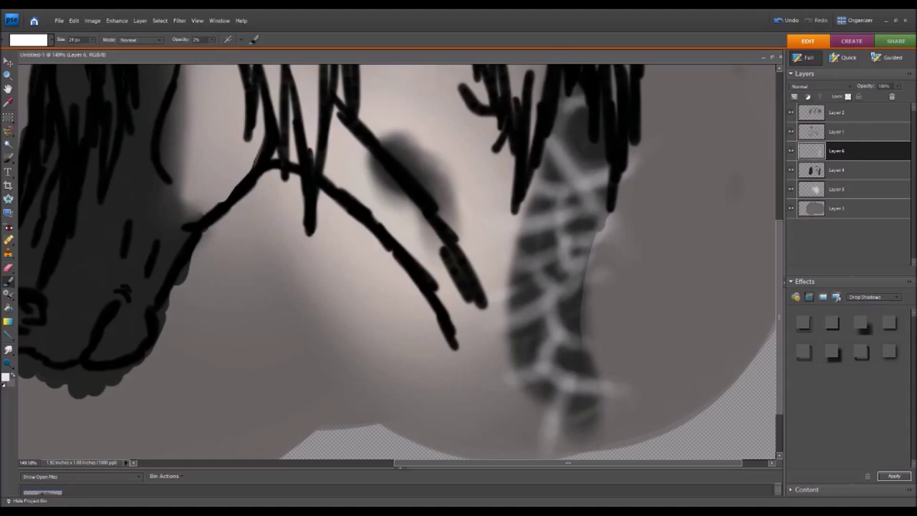
scroll(541, 307, "up", 3)
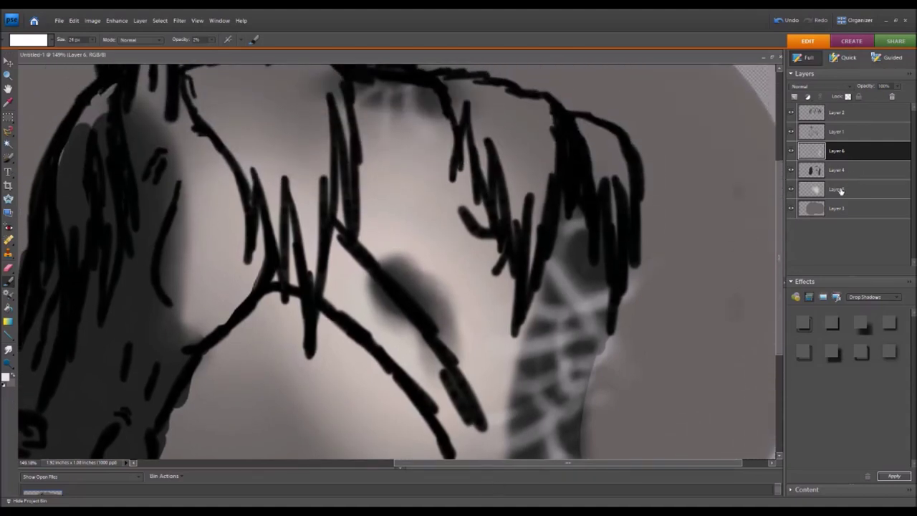
left_click(841, 190)
left_click(794, 96)
Zoom out to the whole horse and sample a darker grey from the painting.
key("ctrl+minus")
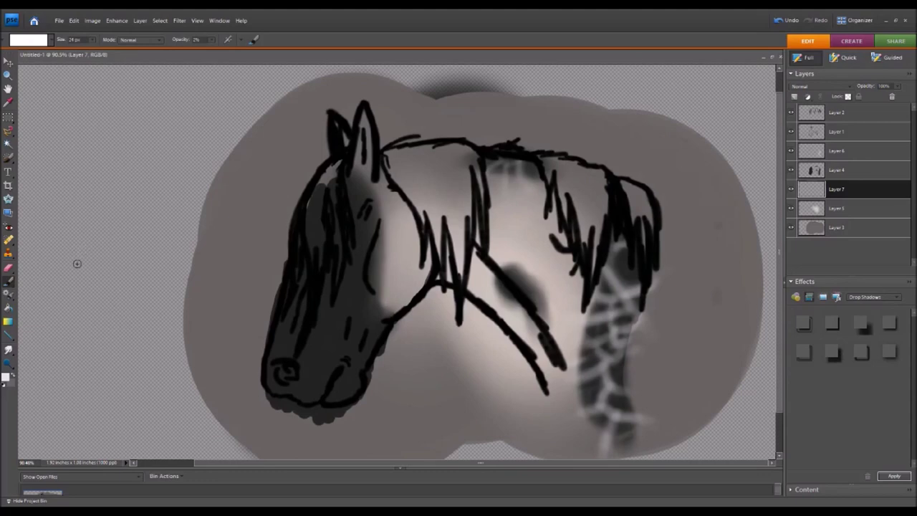
key("i")
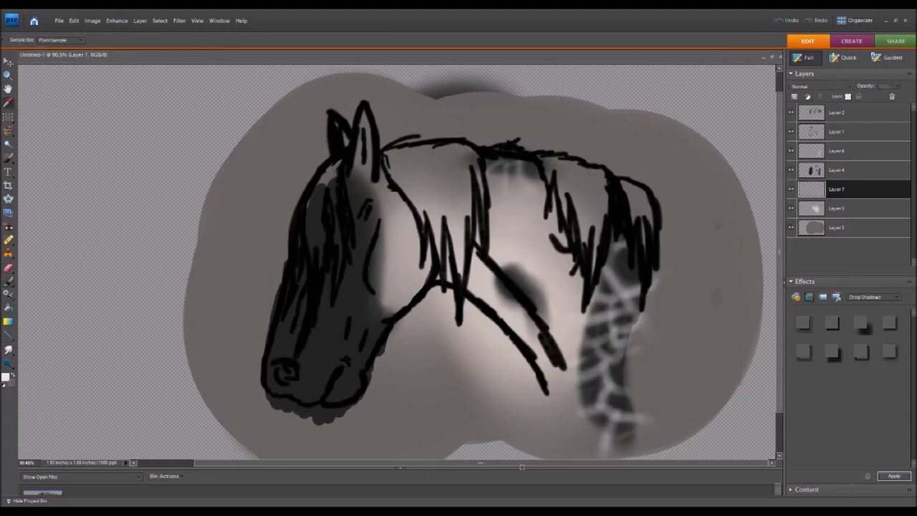
left_click(590, 153)
key("b")
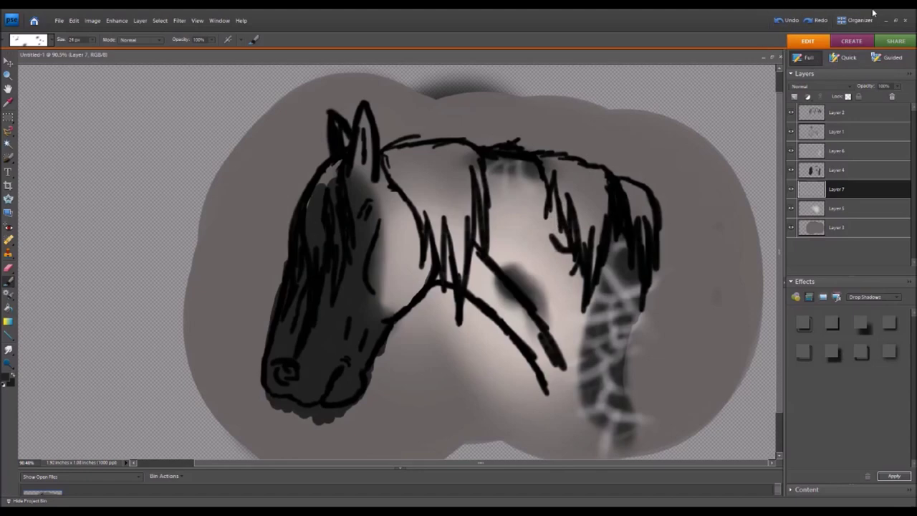
Dab dark dapple spots across the neck, upper mane and right side.
left_click_drag(555, 204, 521, 212)
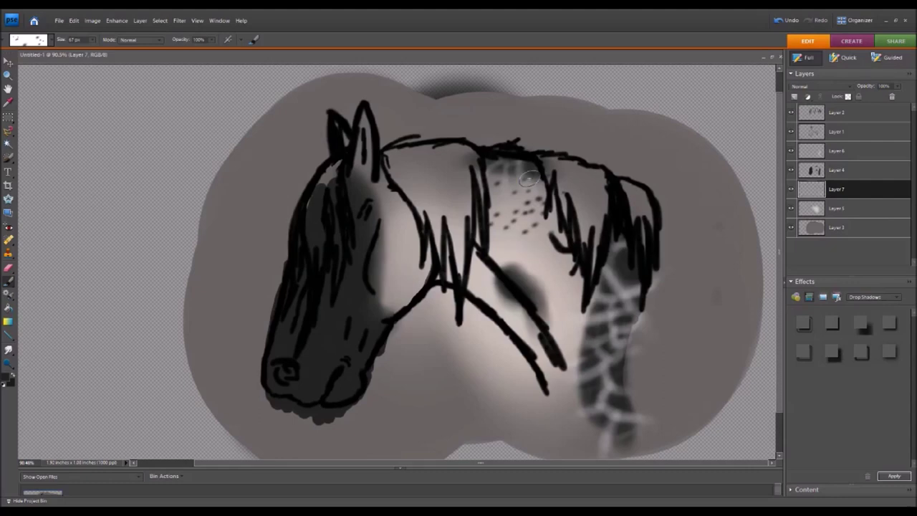
left_click_drag(539, 244, 573, 336)
mouse_move(526, 184)
left_mouse_down()
mouse_move(564, 274)
mouse_move(534, 179)
mouse_move(531, 254)
mouse_move(570, 297)
left_mouse_up()
mouse_move(476, 136)
left_mouse_down()
mouse_move(541, 190)
mouse_move(501, 221)
mouse_move(567, 312)
left_mouse_up()
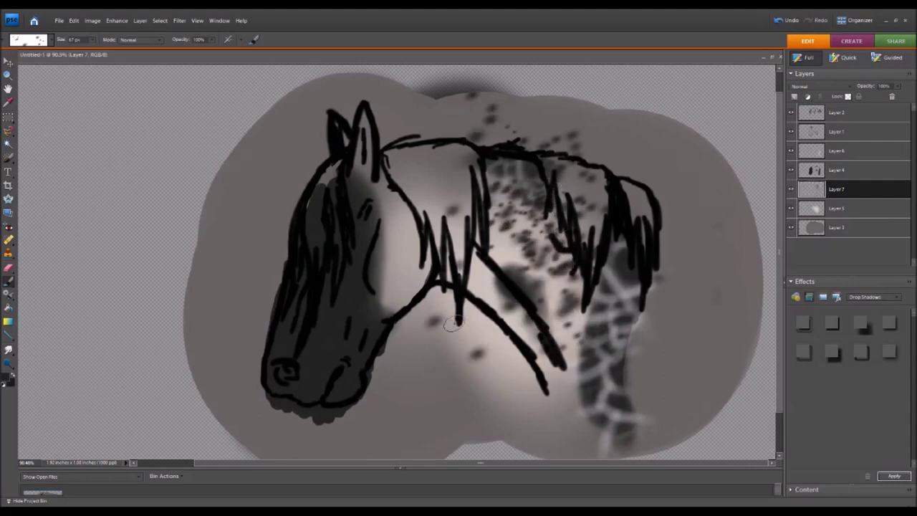
left_click_drag(698, 209, 667, 230)
left_click_drag(588, 330, 704, 308)
mouse_move(516, 161)
left_mouse_down()
mouse_move(502, 176)
mouse_move(503, 258)
left_mouse_up()
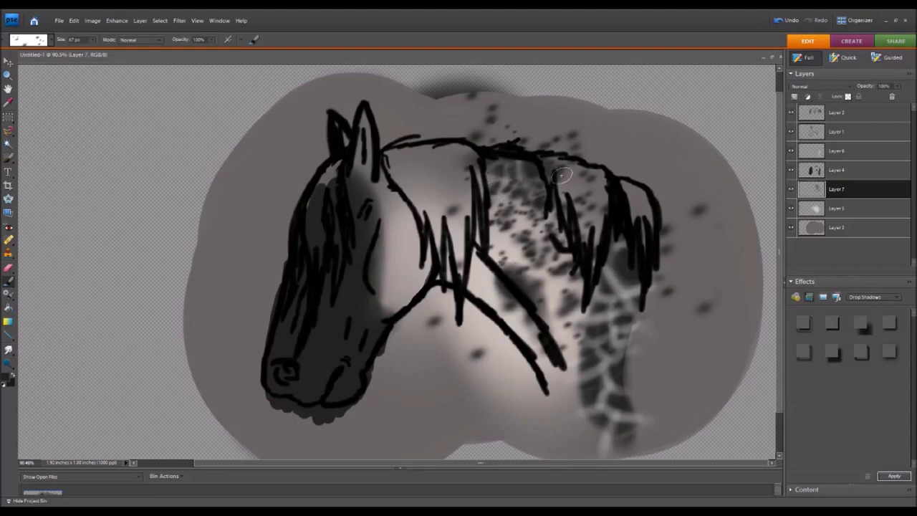
left_click(8, 270)
Fade dapple spots on the upper neck and soften others with a blur stroke.
left_click_drag(483, 233, 551, 230)
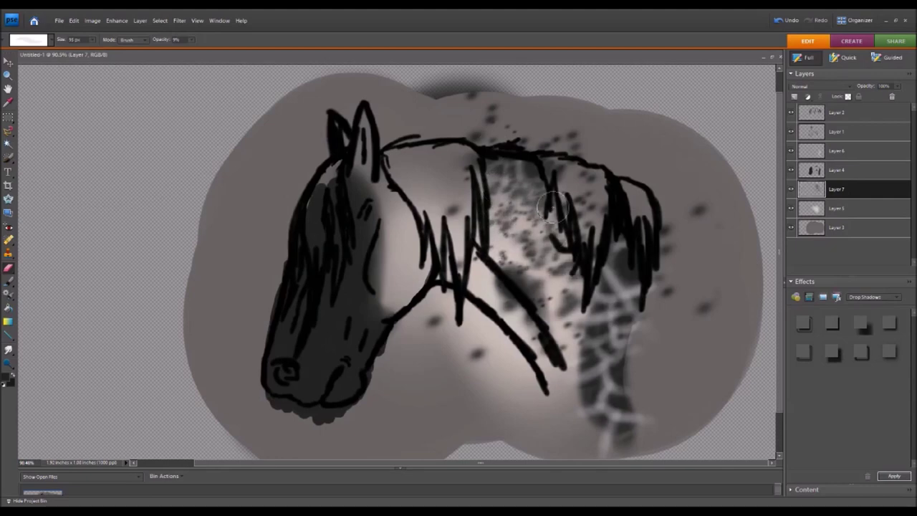
key("1")
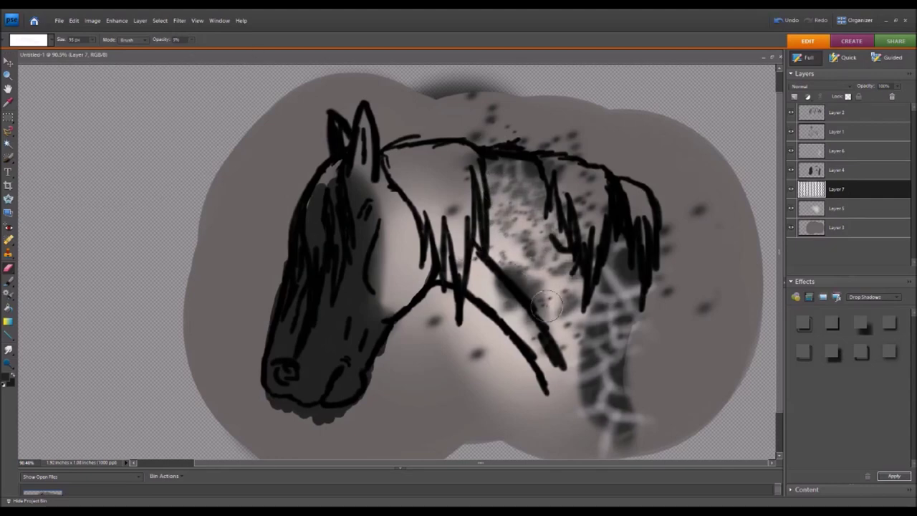
left_click(8, 350)
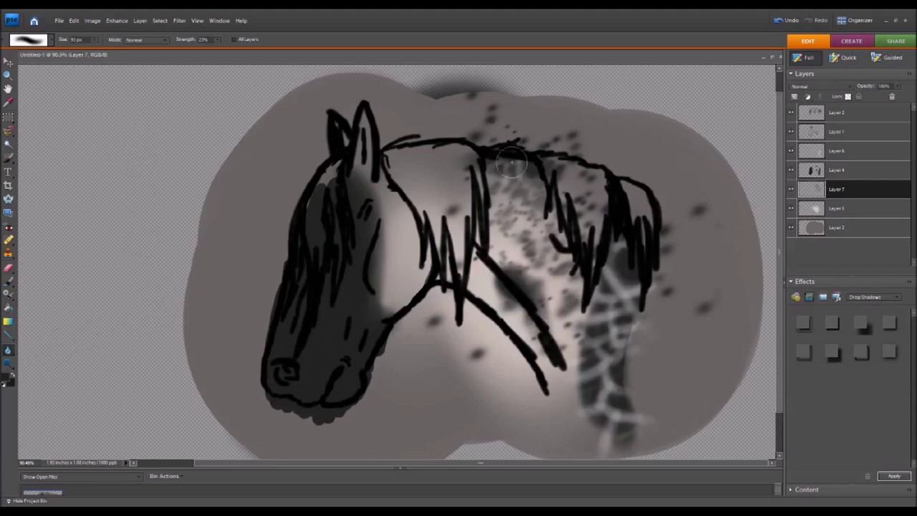
left_click_drag(573, 323, 568, 364)
With a 25 px eraser, remove stray speckles at the mane top, around the neck and right side.
key("e")
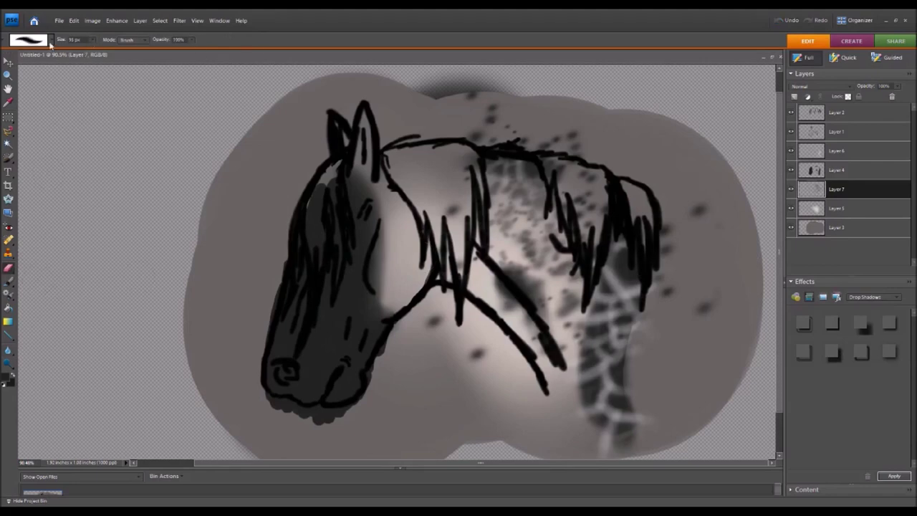
key("Return")
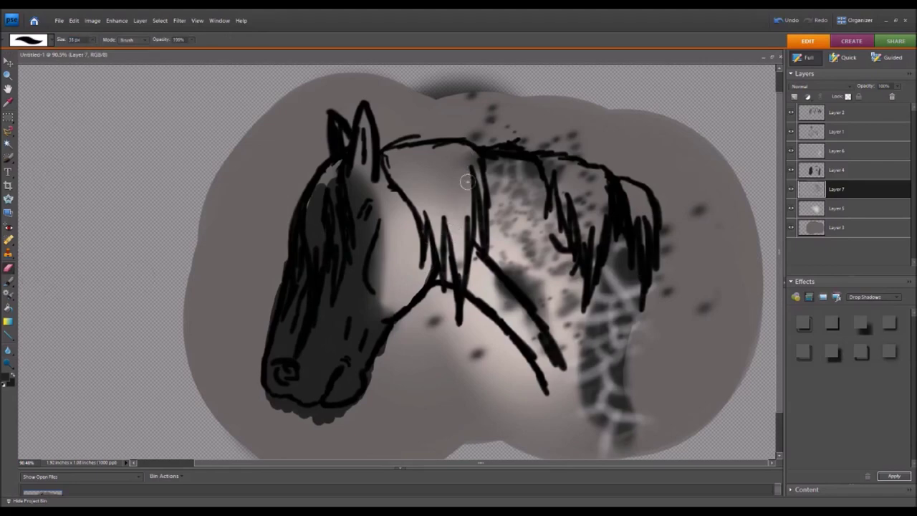
left_click_drag(569, 169, 568, 136)
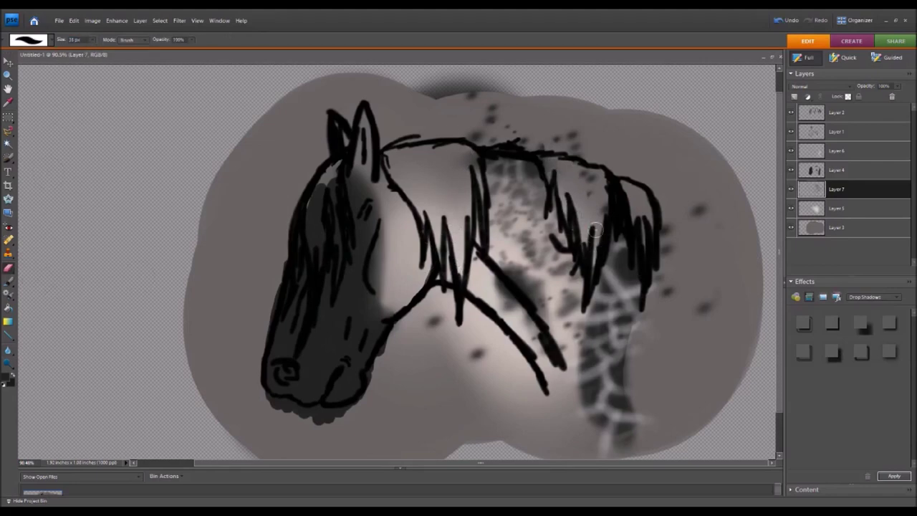
left_click_drag(477, 132, 469, 83)
left_click(434, 323)
left_click(477, 353)
left_click(667, 290)
left_click(701, 210)
left_click(705, 307)
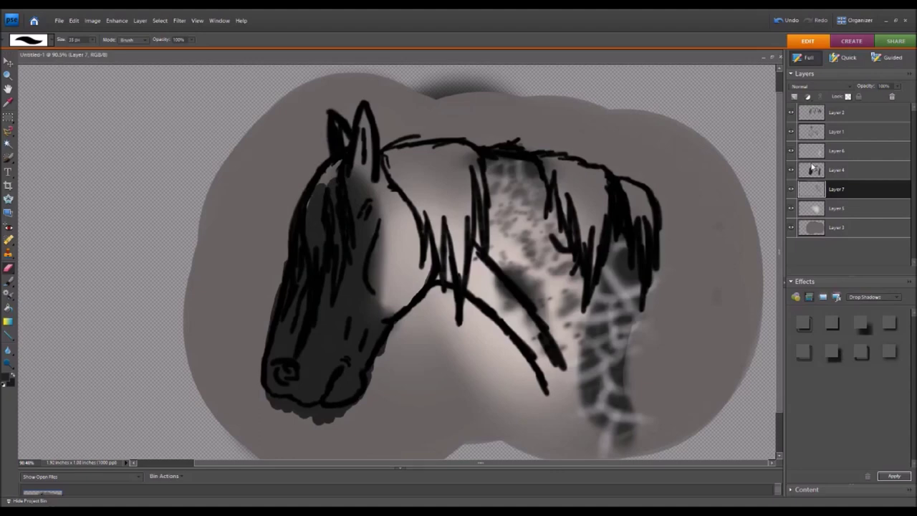
On a new layer above Layer 4, paint a white blaze down the face to the nose.
left_click(845, 174)
left_click(794, 96)
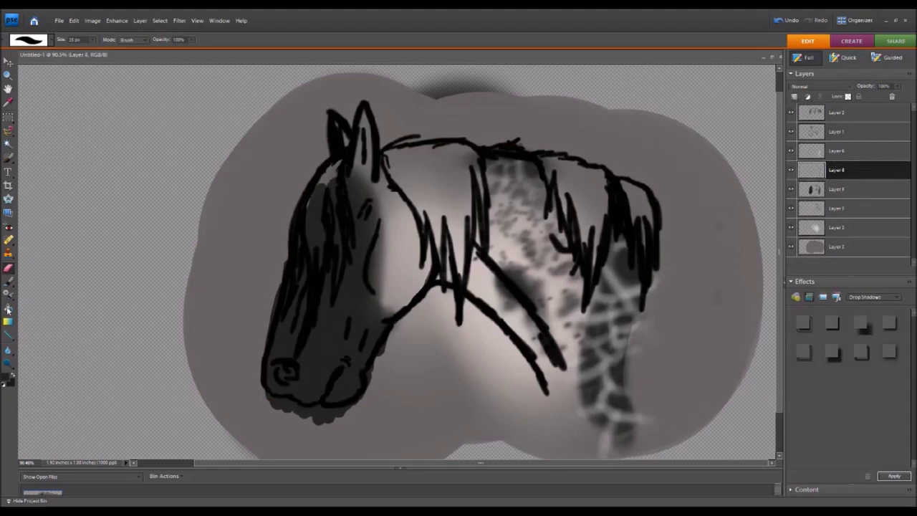
key("i")
key("b")
key("b")
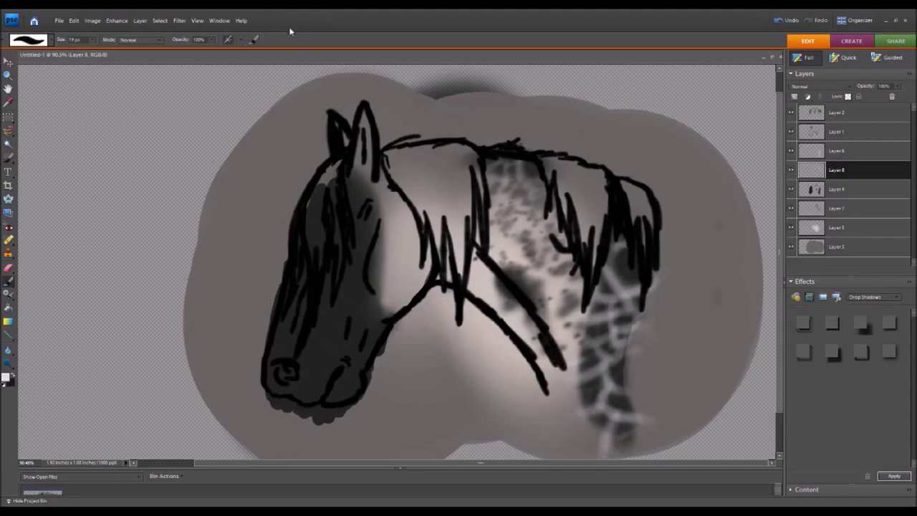
left_click_drag(343, 172, 286, 344)
left_click_drag(301, 237, 276, 387)
left_click_drag(316, 222, 294, 355)
mouse_move(351, 145)
left_mouse_down()
mouse_move(319, 219)
mouse_move(297, 225)
mouse_move(265, 391)
left_mouse_up()
left_click_drag(274, 300, 259, 390)
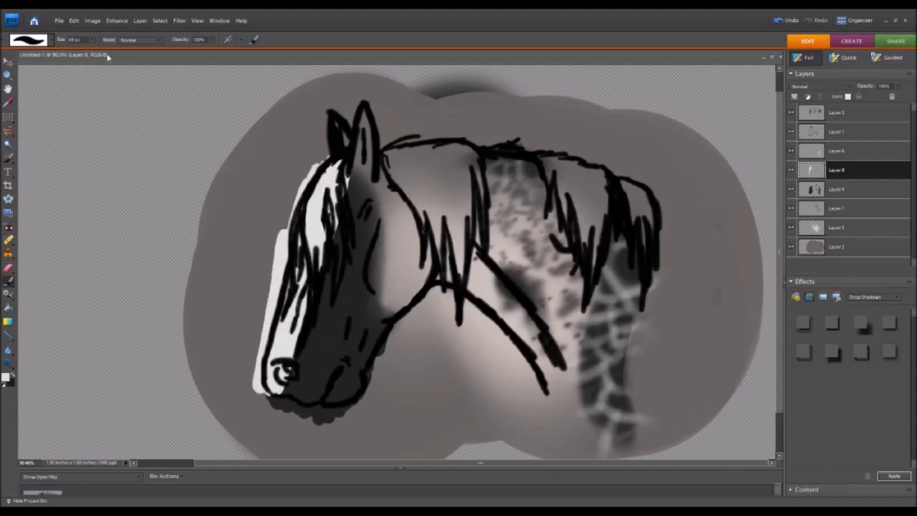
mouse_move(351, 159)
left_mouse_down()
mouse_move(306, 287)
mouse_move(281, 401)
left_mouse_up()
Narrow the white blaze with the eraser and add soft pink over the muzzle and nostril.
key("e")
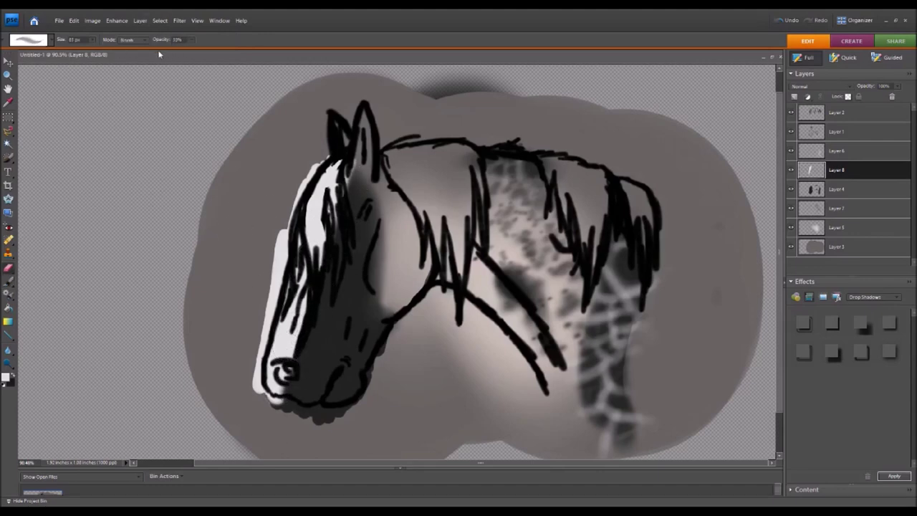
mouse_move(349, 172)
left_mouse_down()
mouse_move(287, 373)
mouse_move(297, 380)
left_mouse_up()
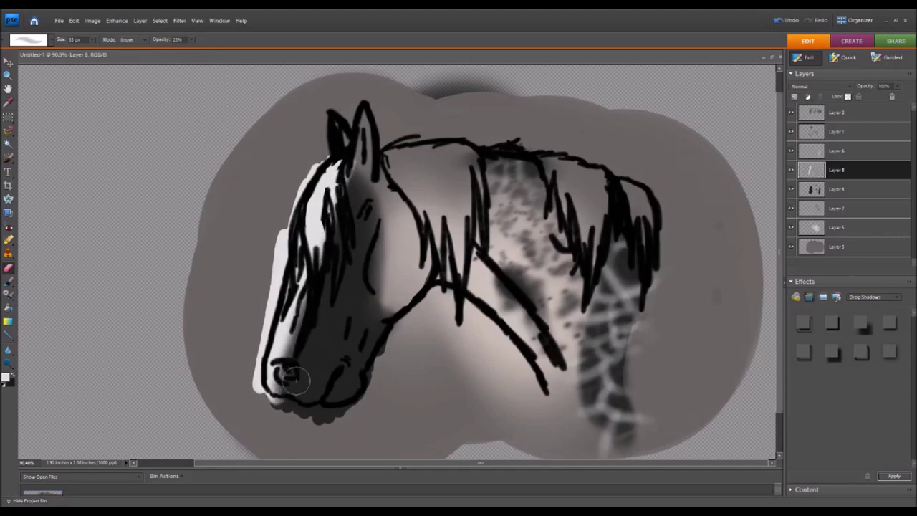
mouse_move(319, 350)
left_mouse_down()
mouse_move(286, 380)
mouse_move(337, 391)
mouse_move(306, 388)
mouse_move(359, 383)
mouse_move(310, 380)
mouse_move(358, 377)
mouse_move(315, 397)
mouse_move(283, 394)
mouse_move(283, 362)
mouse_move(346, 406)
mouse_move(317, 420)
mouse_move(281, 401)
mouse_move(276, 370)
left_mouse_up()
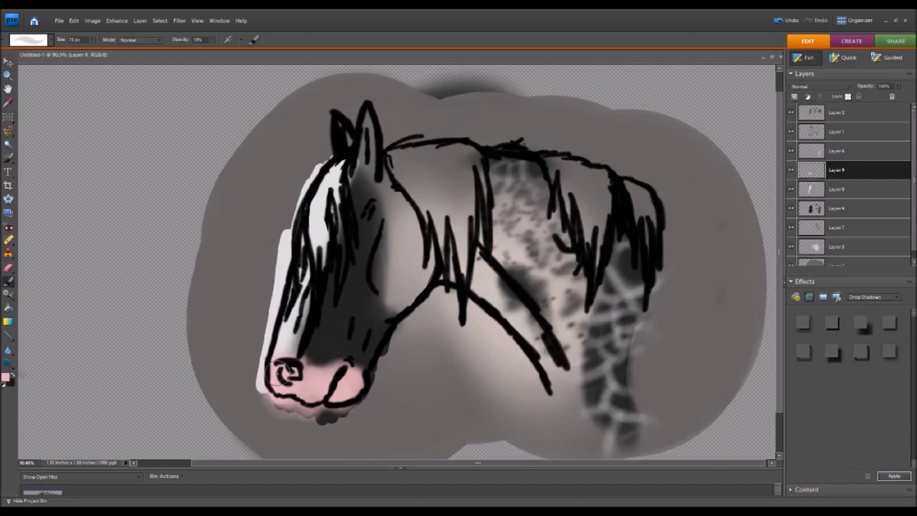
On a new layer above Layer 9, brush soft grey under the muzzle at 10% opacity, undoing the final stroke.
key("i")
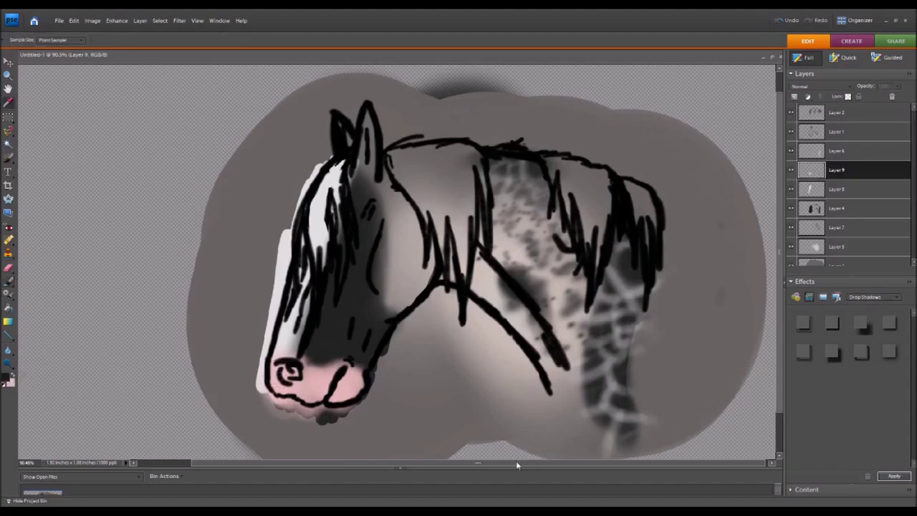
key("b")
key("ctrl+shift+alt+n")
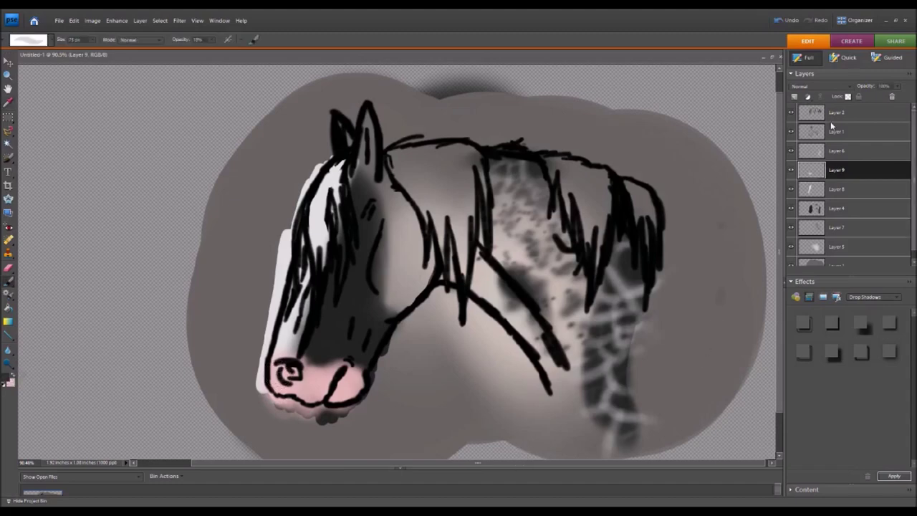
mouse_move(287, 391)
left_mouse_down()
mouse_move(312, 405)
mouse_move(319, 394)
mouse_move(351, 401)
left_mouse_up()
key("i")
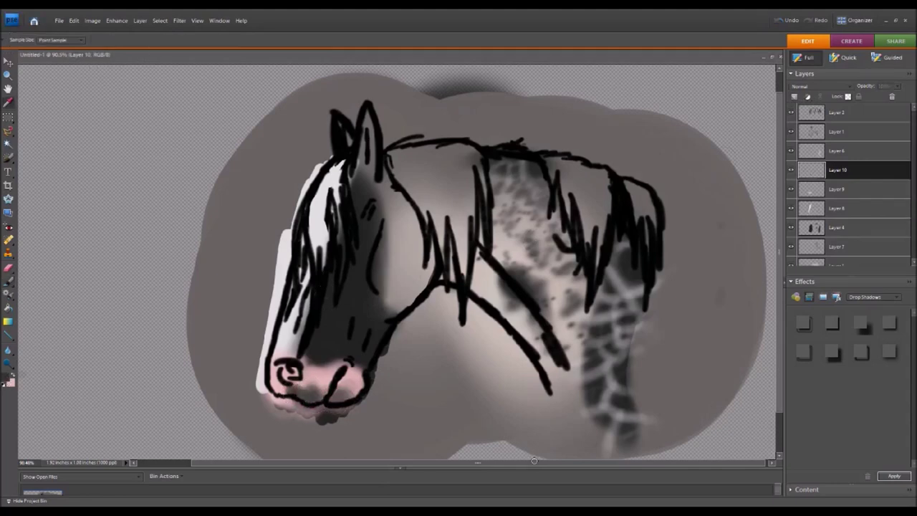
key("b")
mouse_move(358, 393)
left_mouse_down()
mouse_move(294, 402)
mouse_move(351, 394)
mouse_move(323, 398)
mouse_move(353, 379)
left_mouse_up()
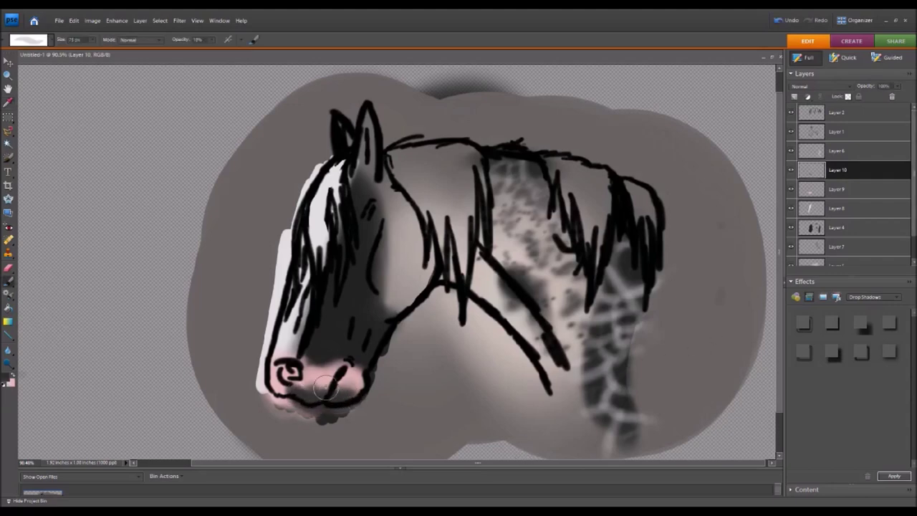
mouse_move(294, 387)
left_mouse_down()
mouse_move(283, 380)
mouse_move(301, 390)
mouse_move(276, 387)
mouse_move(299, 393)
mouse_move(284, 388)
left_mouse_up()
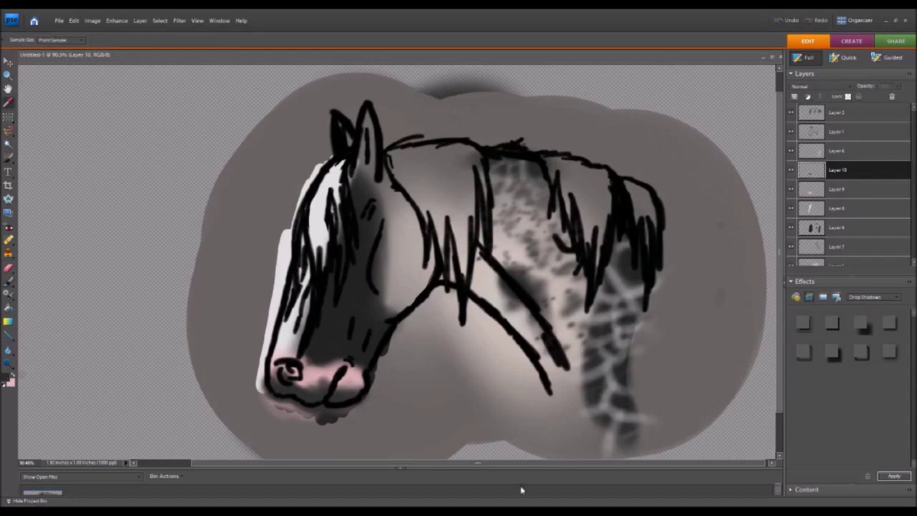
mouse_move(285, 384)
left_mouse_down()
mouse_move(315, 401)
mouse_move(355, 394)
mouse_move(290, 390)
mouse_move(306, 407)
left_mouse_up()
left_click(783, 23)
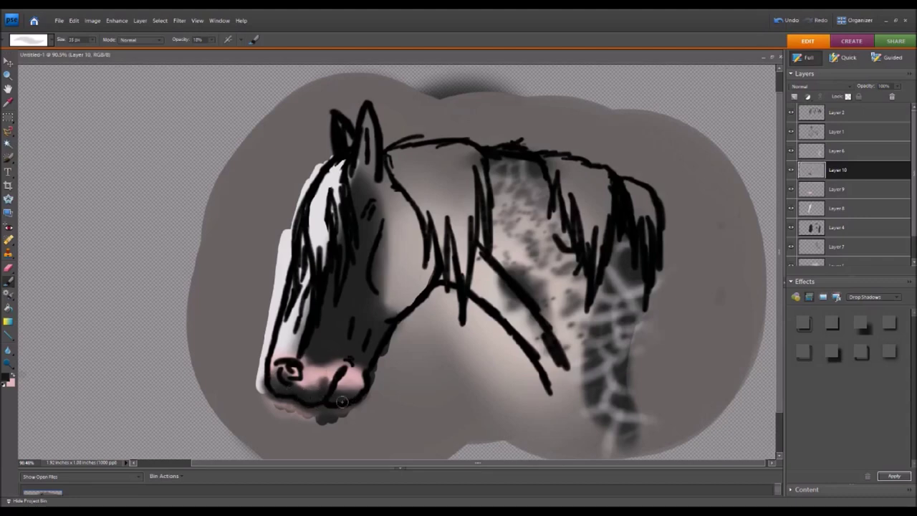
With the eraser at 7% opacity, faintly soften the lower muzzle shading on Layer 10.
key("e")
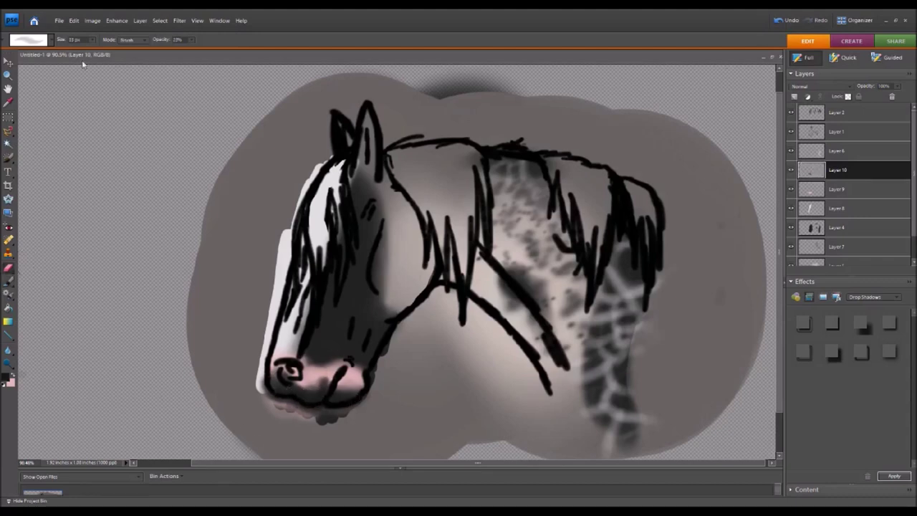
key("0")
key("7")
left_click_drag(320, 376, 350, 391)
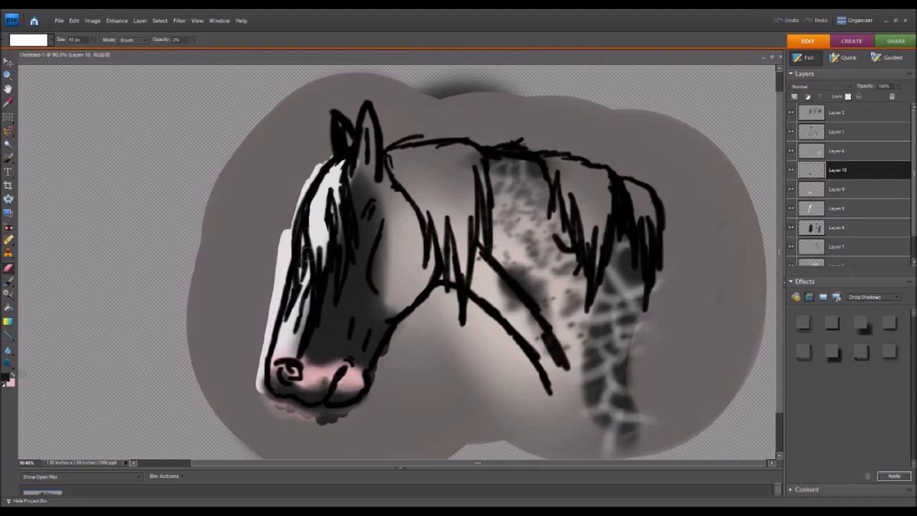
left_click_drag(337, 395, 329, 387)
On Layer 9, faintly soften the pink along the muzzle at 13% eraser opacity.
key("alt+bracketleft")
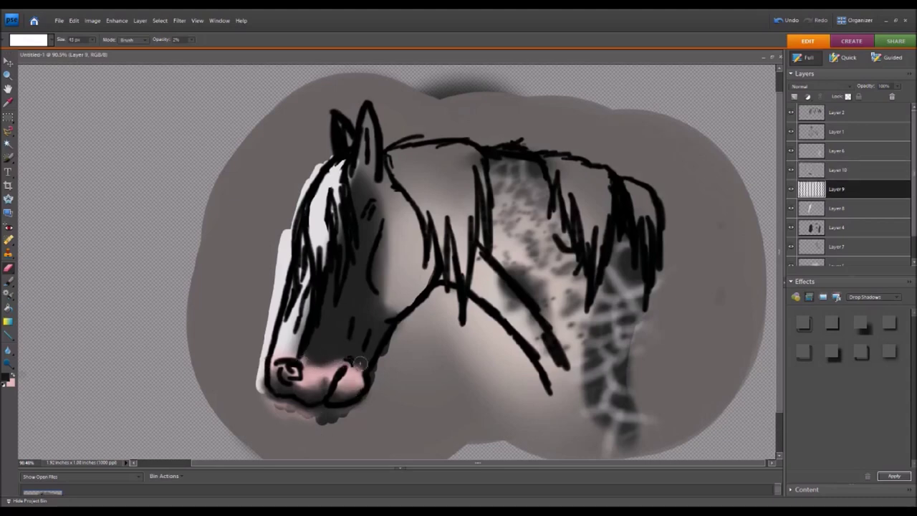
left_click_drag(308, 358, 367, 363)
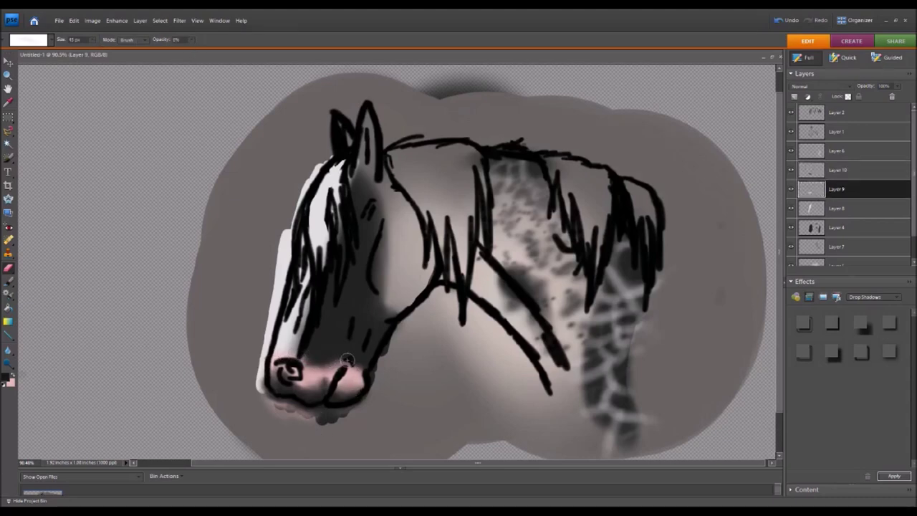
key("1")
key("3")
left_click_drag(304, 355, 367, 368)
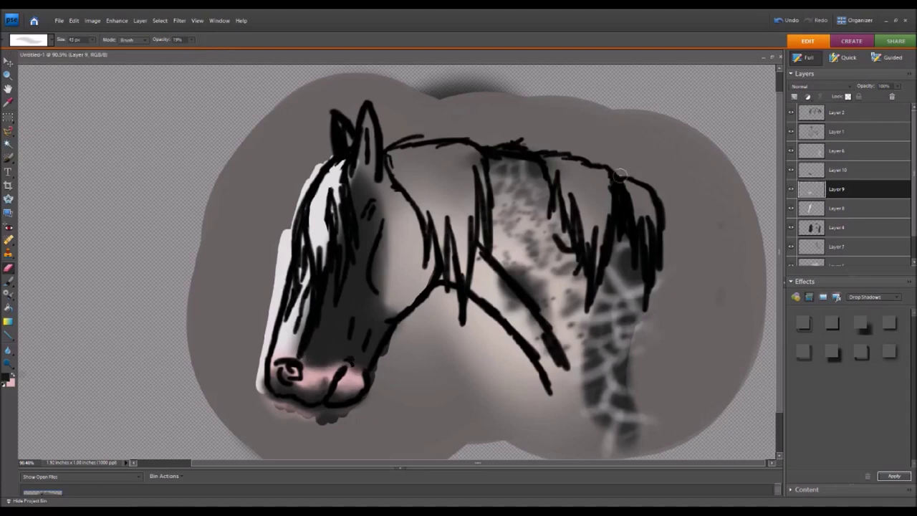
On Layer 4, lighten the cheek, mane and right neck-edge shading, then select Layer 1 and undo.
key("alt+bracketright")
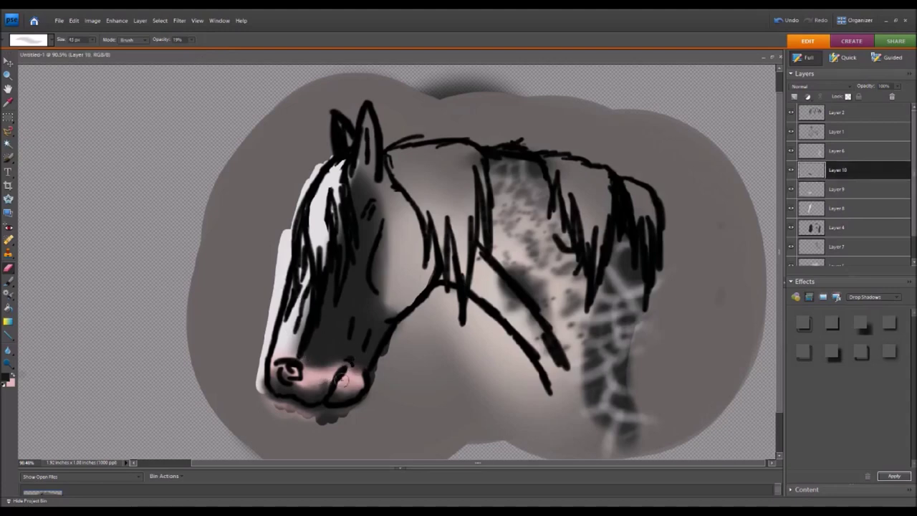
key("alt+bracketleft")
key("alt+bracketleft")
key("alt+bracketleft")
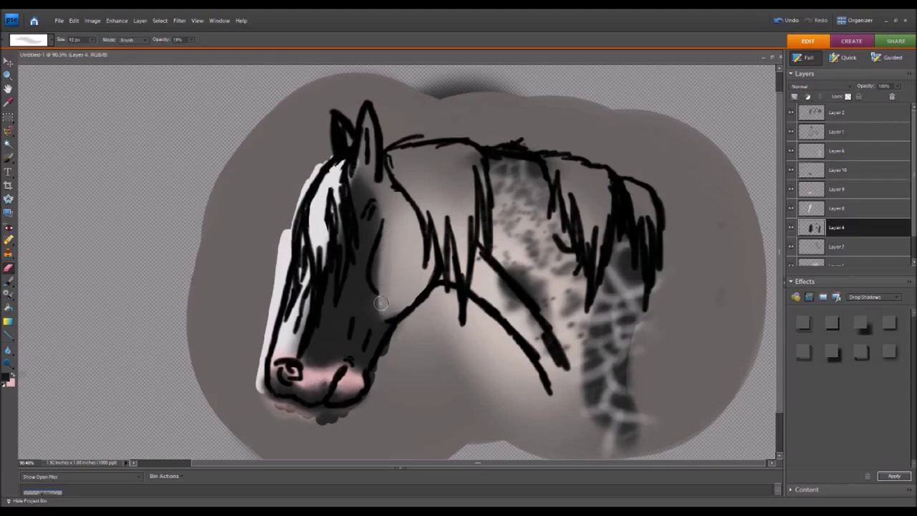
left_click_drag(389, 280, 426, 311)
left_click_drag(394, 307, 395, 280)
left_click_drag(503, 290, 544, 307)
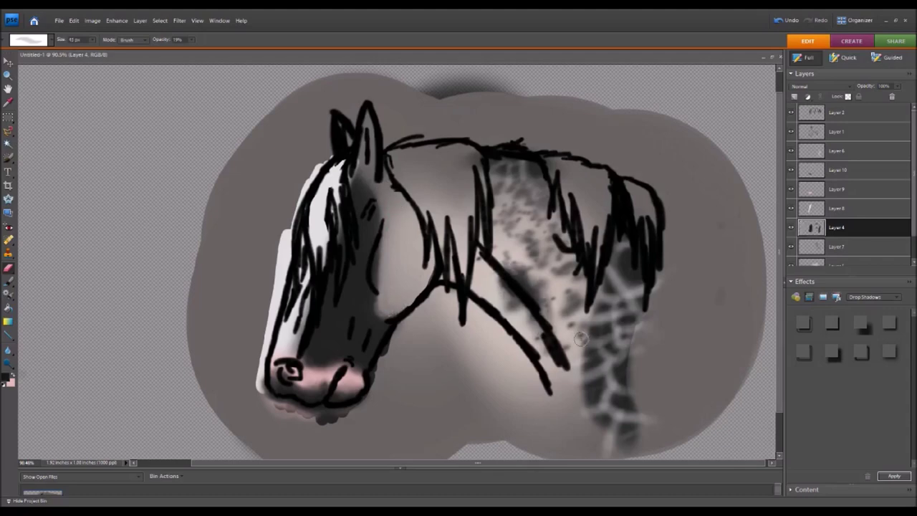
mouse_move(652, 302)
left_mouse_down()
mouse_move(630, 354)
mouse_move(623, 453)
left_mouse_up()
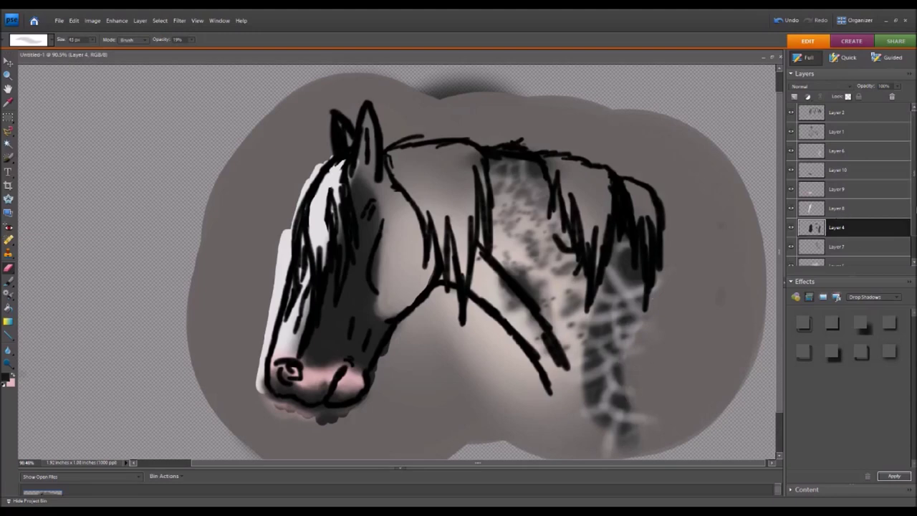
left_click(837, 132)
key("ctrl+z")
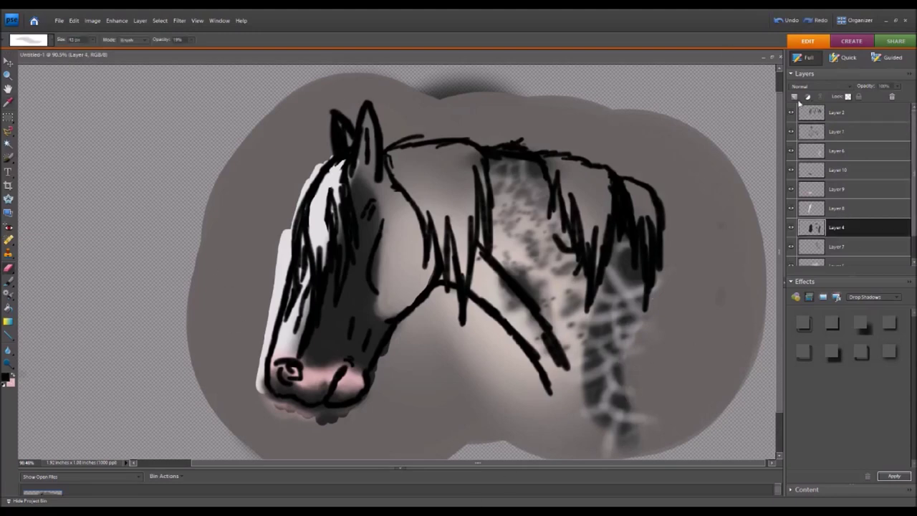
Draw a black line from the mane to the throat, then merge Layer 2 down into Layer 1.
key("b")
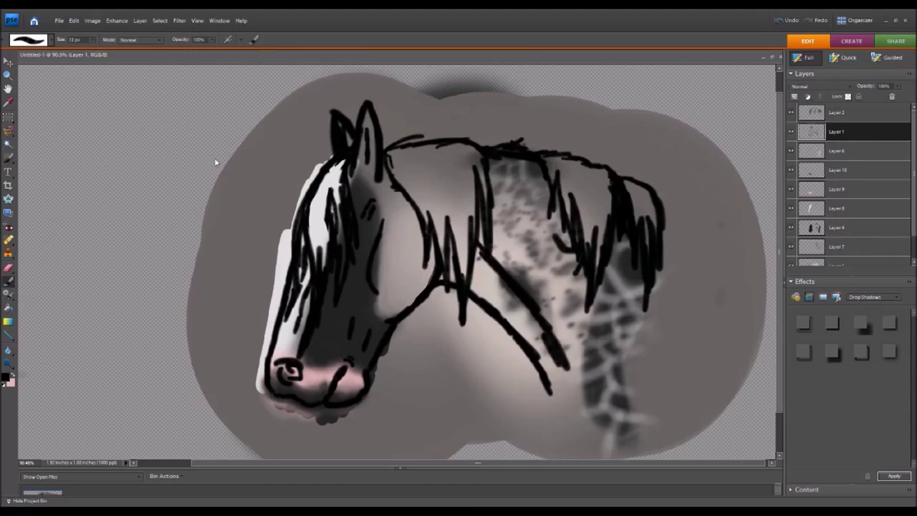
left_click_drag(658, 260, 548, 394)
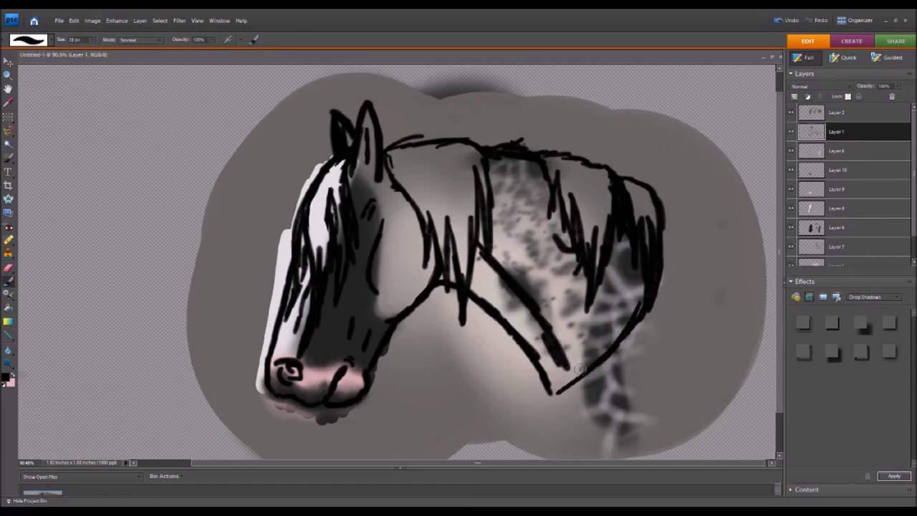
left_click(841, 113)
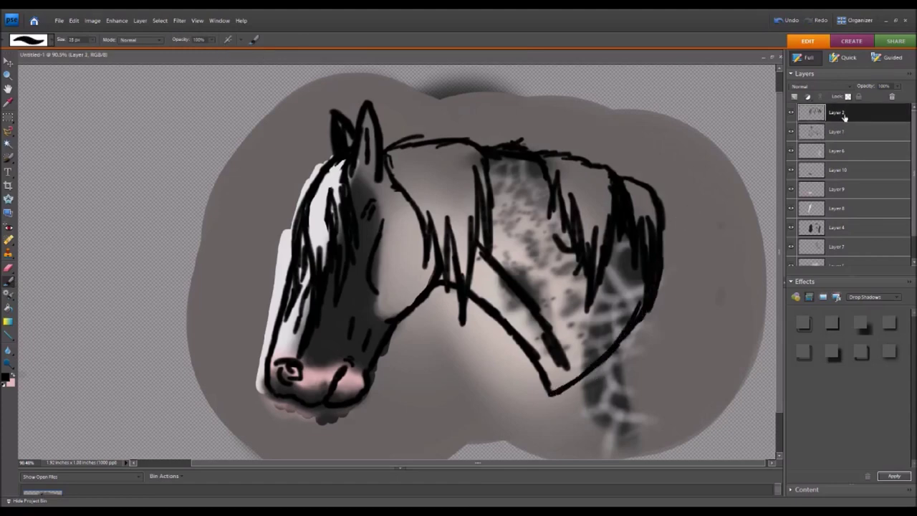
key("ctrl+e")
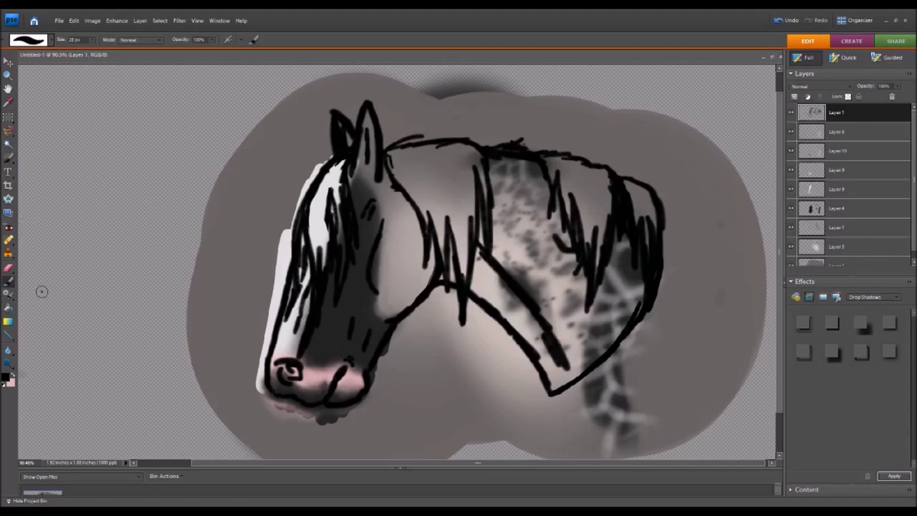
Add a new layer above Layer 6, sample a colour, and paint dark strokes over the forehead and face.
left_click(824, 127)
left_click(794, 99)
key("i")
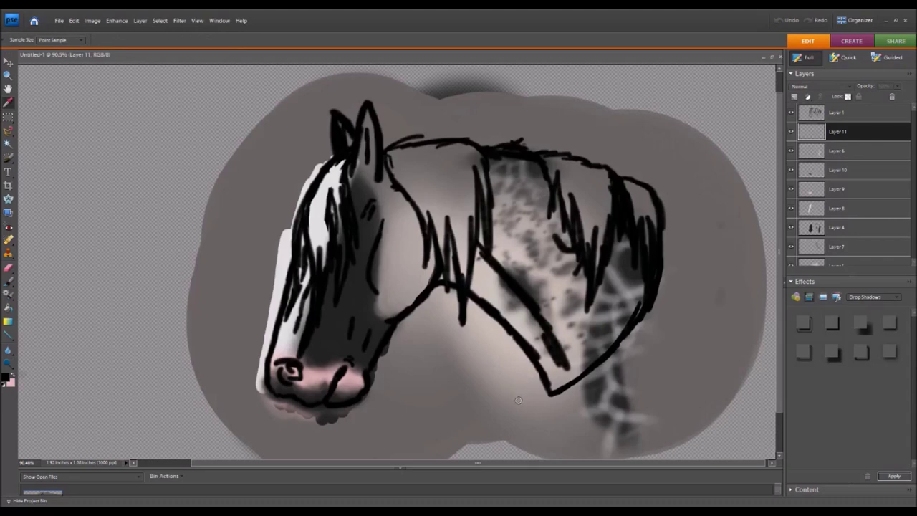
key("b")
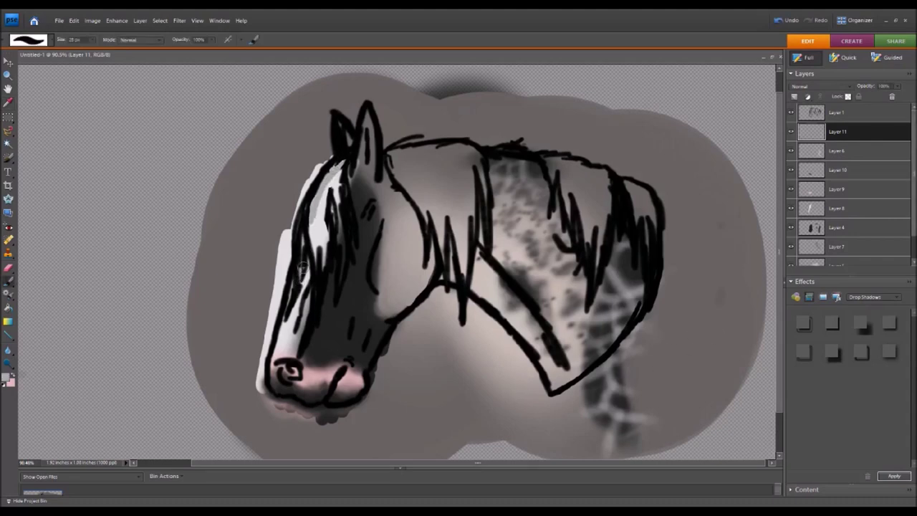
left_click_drag(340, 288, 321, 215)
left_click_drag(315, 258, 328, 187)
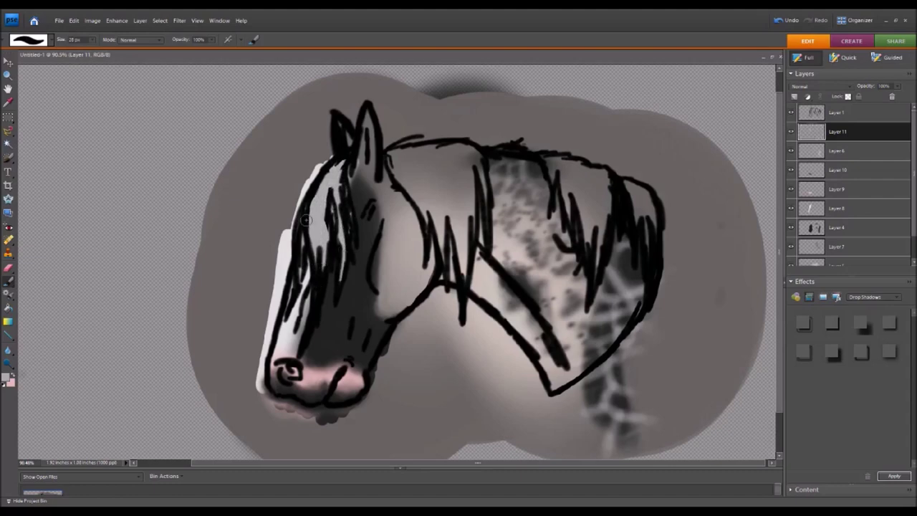
Paint light grey strokes along the top of the neck and a streak down the mane.
mouse_move(391, 159)
left_mouse_down()
mouse_move(419, 204)
mouse_move(444, 218)
mouse_move(464, 280)
mouse_move(475, 228)
left_mouse_up()
mouse_move(470, 194)
left_mouse_down()
mouse_move(473, 149)
mouse_move(395, 155)
mouse_move(423, 195)
mouse_move(426, 159)
mouse_move(451, 154)
left_mouse_up()
mouse_move(559, 175)
left_mouse_down()
mouse_move(578, 171)
mouse_move(607, 185)
mouse_move(552, 175)
mouse_move(591, 244)
mouse_move(595, 280)
mouse_move(590, 209)
mouse_move(634, 197)
mouse_move(652, 222)
mouse_move(647, 259)
left_mouse_up()
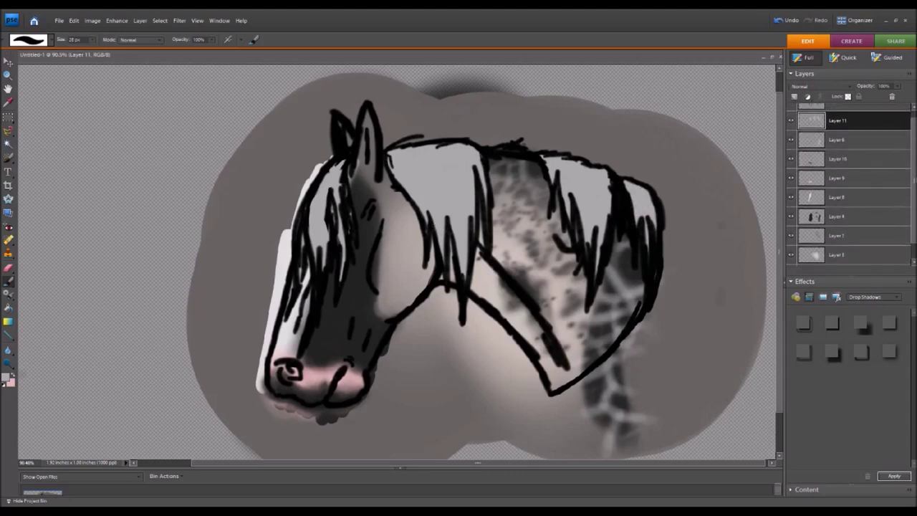
left_click(862, 152)
On Layer 11, sample a light colour and paint brighter strokes over the face and mane.
left_click(861, 135)
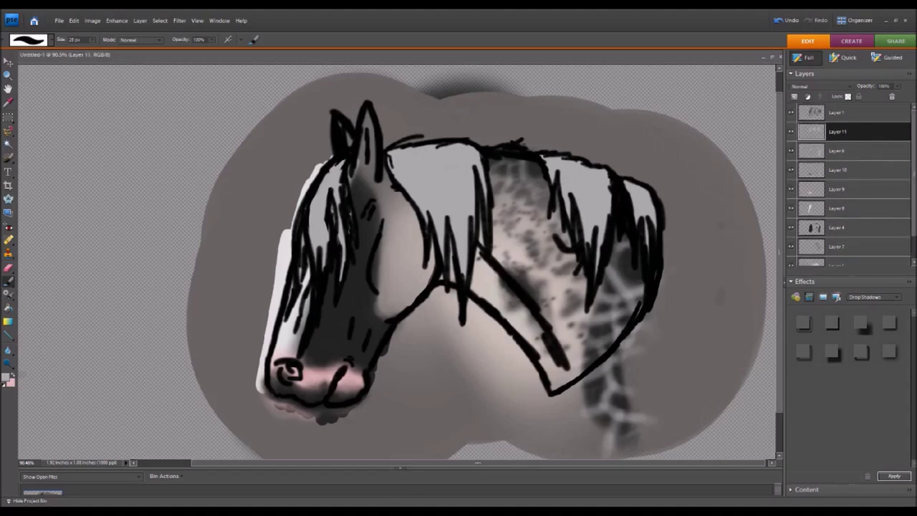
key("i")
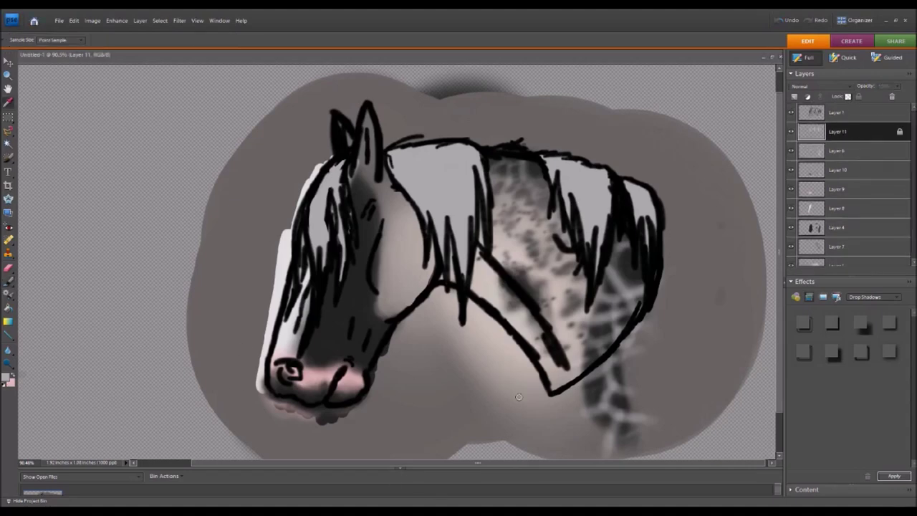
key("b")
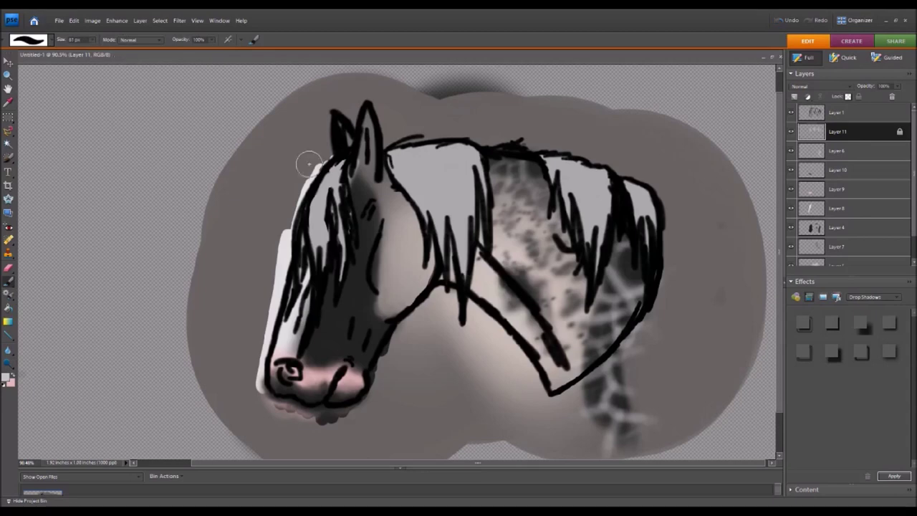
left_click_drag(316, 165, 330, 258)
mouse_move(359, 205)
left_mouse_down()
mouse_move(458, 136)
mouse_move(465, 273)
left_mouse_up()
left_click_drag(559, 165, 663, 179)
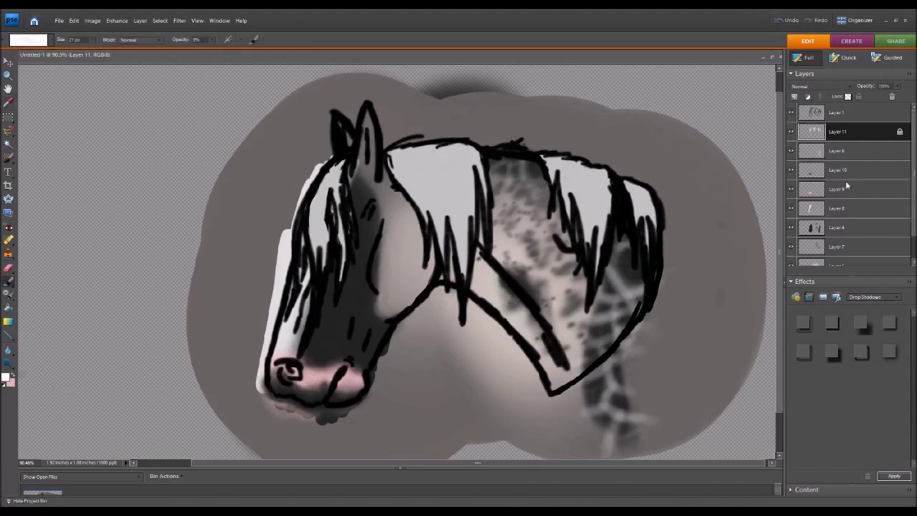
key("alt+bracketleft")
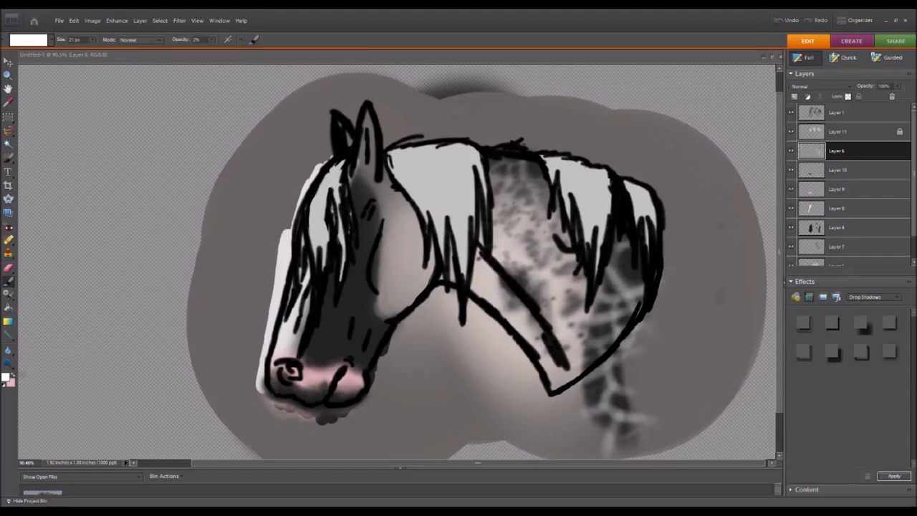
On Layer 4, paint a faint dark shading patch up the horse's cheek.
left_click(828, 230)
left_click_drag(394, 287, 394, 180)
left_click_drag(400, 293, 395, 300)
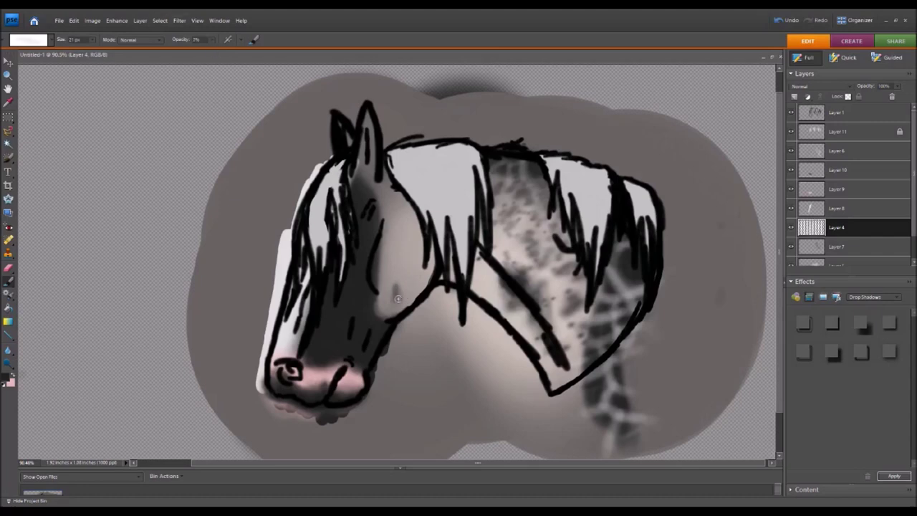
left_click_drag(394, 287, 395, 296)
left_click_drag(391, 306, 396, 294)
left_click_drag(406, 287, 410, 293)
key("ctrl+plus")
key("ctrl+plus")
left_click_drag(392, 349, 415, 327)
left_click(420, 308)
left_click(420, 308)
Erase to soften the dark cheek smudge and thin the dark strokes near the eye.
left_click(9, 268)
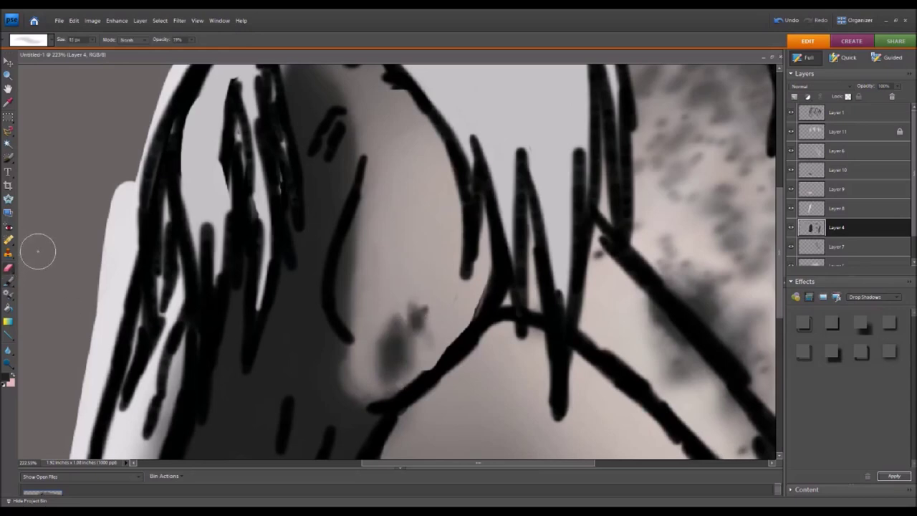
mouse_move(427, 340)
left_mouse_down()
mouse_move(409, 313)
mouse_move(409, 348)
mouse_move(461, 365)
mouse_move(385, 343)
mouse_move(408, 293)
mouse_move(409, 318)
mouse_move(434, 328)
mouse_move(406, 317)
mouse_move(406, 338)
mouse_move(393, 328)
mouse_move(399, 317)
mouse_move(433, 357)
mouse_move(437, 328)
mouse_move(382, 322)
mouse_move(415, 296)
mouse_move(405, 373)
mouse_move(381, 383)
mouse_move(415, 377)
mouse_move(375, 318)
left_mouse_up()
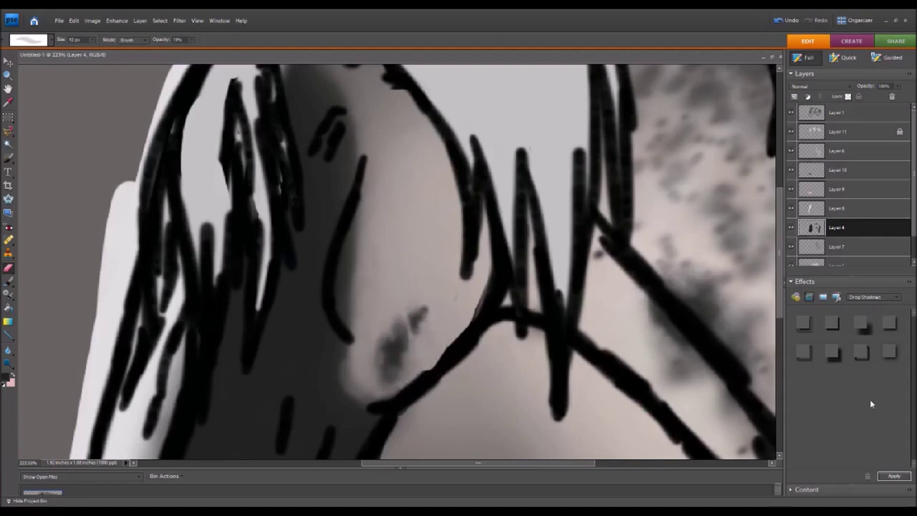
key("ctrl+0")
scroll(412, 265, "up", 2)
left_click_drag(430, 283, 471, 312)
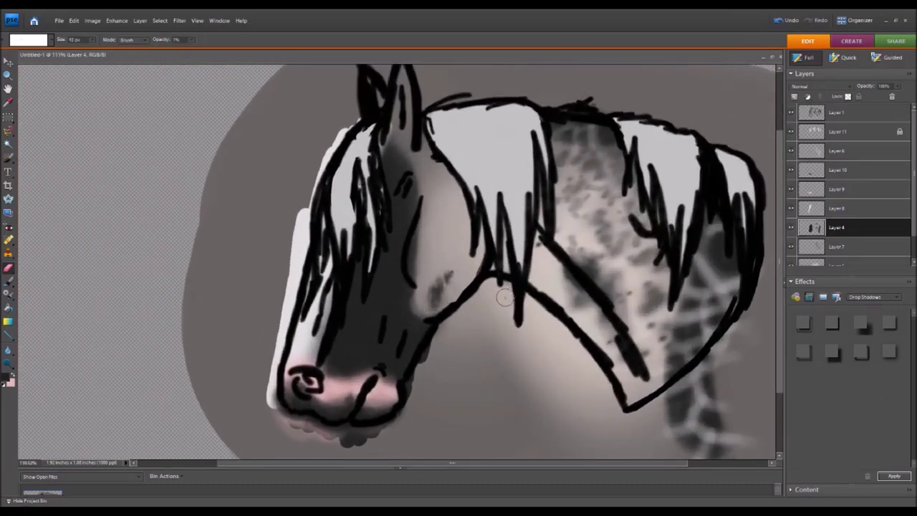
left_click_drag(397, 177, 412, 195)
left_click(852, 118)
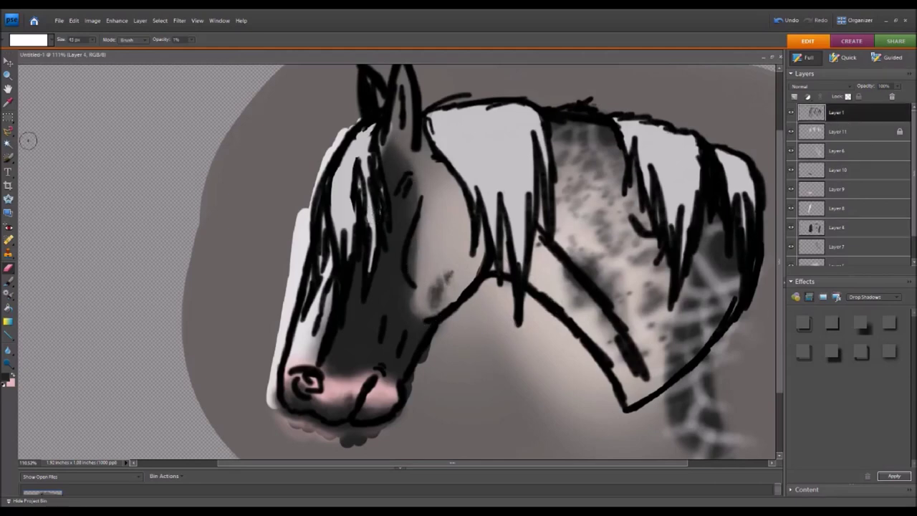
Use the Magic Wand to select the horse outline, working from the mane and Layer 6.
key("w")
left_click(839, 131)
left_click(758, 121)
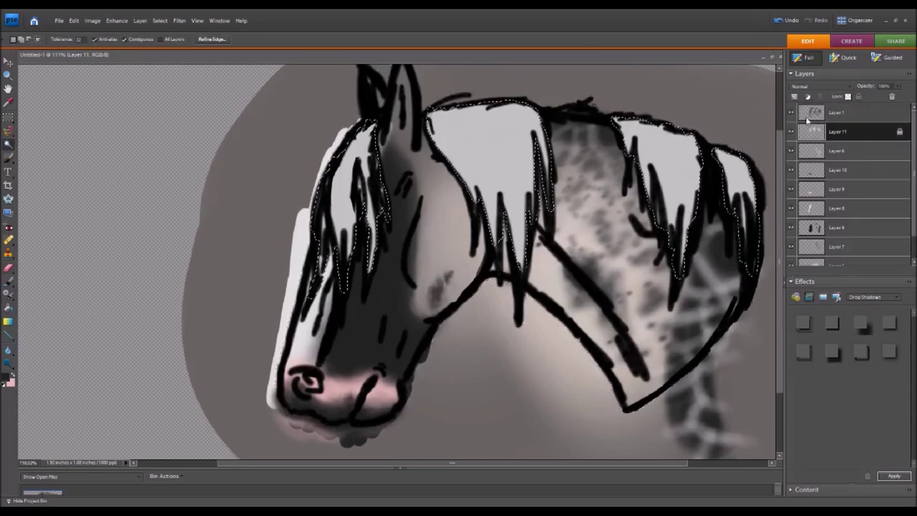
left_click(838, 151)
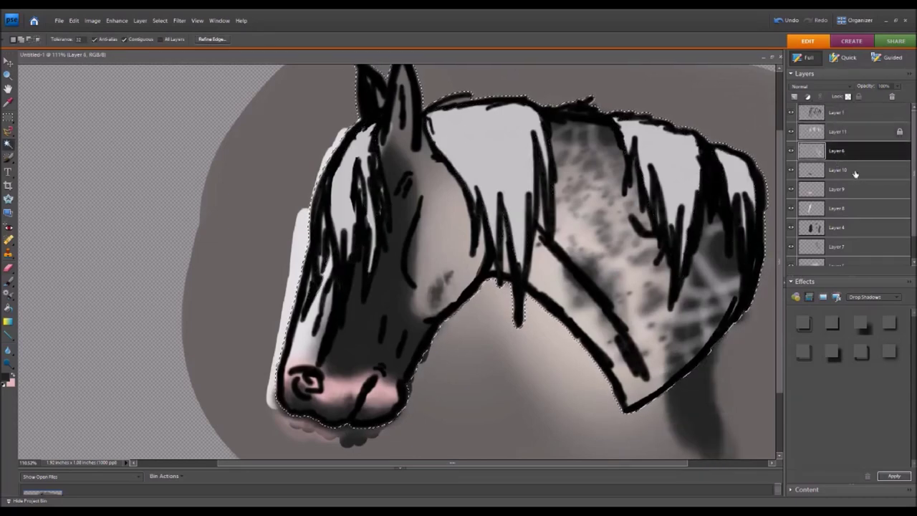
left_click(855, 174)
left_click(853, 189)
left_click(842, 209)
Delete the shading on Layer 5 and the grey backdrop on Layer 3 outside the horse.
left_click(842, 227)
scroll(852, 217, "down", 1)
left_click(843, 217)
left_click(843, 236)
key("Delete")
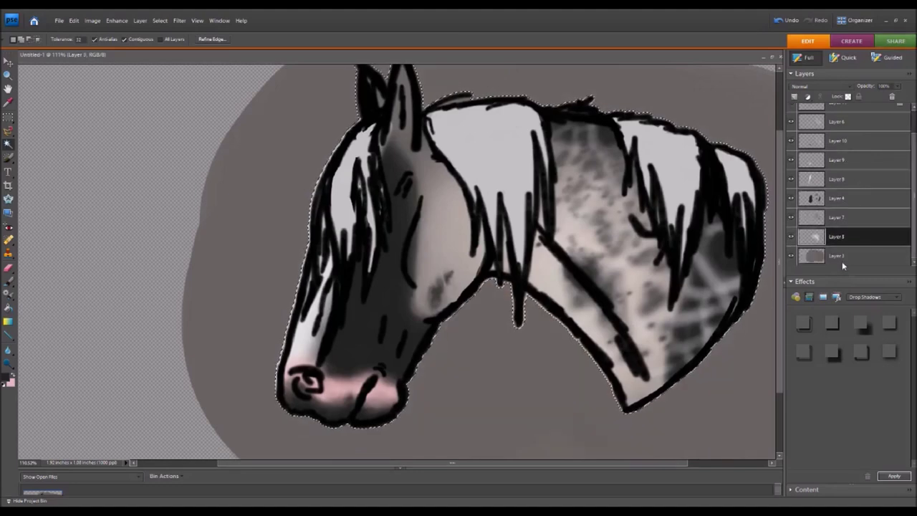
left_click(842, 257)
key("Delete")
key("h")
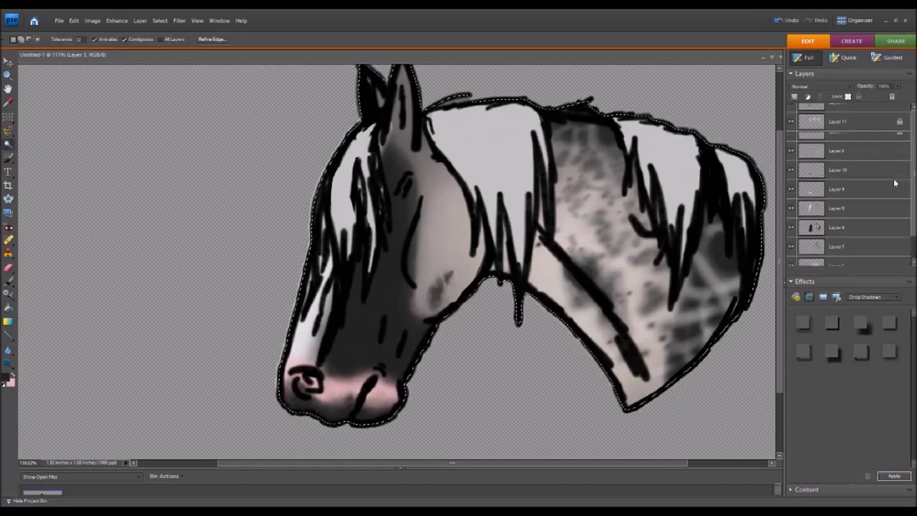
key("alt+bracketleft")
key("alt+bracketleft")
key("alt+bracketleft")
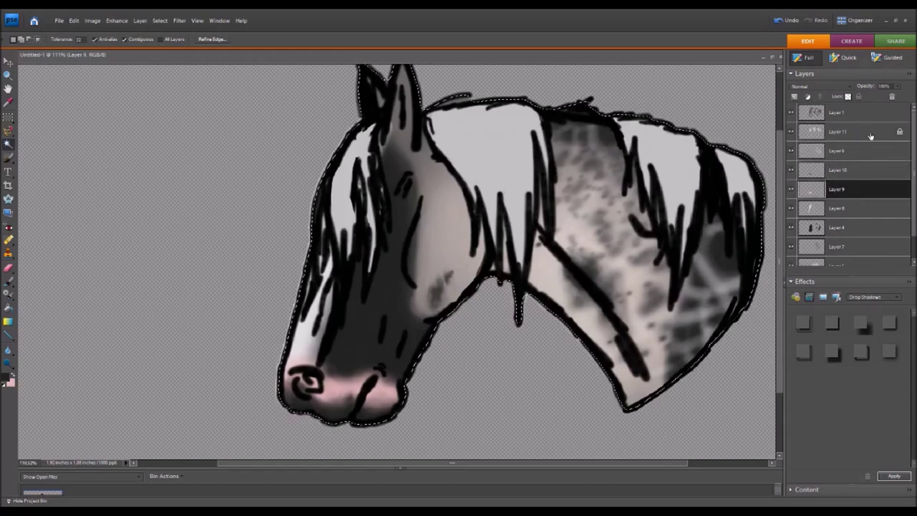
key("alt+bracketleft")
key("alt+bracketleft")
scroll(860, 199, "down", 1)
key("alt+bracketleft")
key("alt+bracketleft")
key("alt+bracketleft")
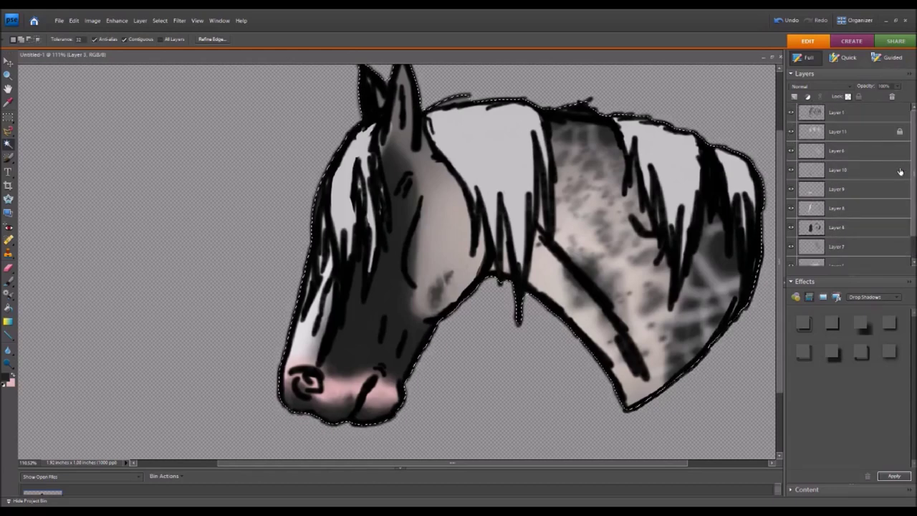
Deselect, erase part of the outline atop the head, and add a new empty layer on top.
key("ctrl+d")
scroll(402, 261, "up", 5)
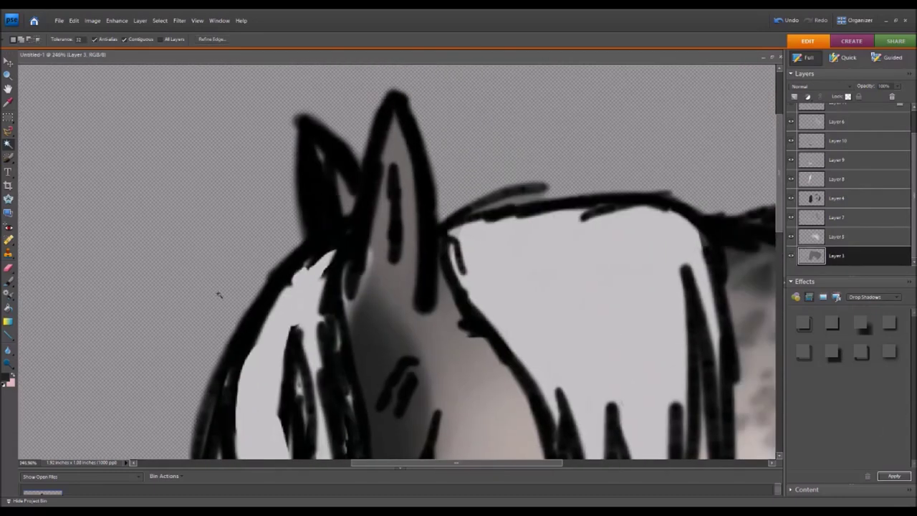
left_click(9, 268)
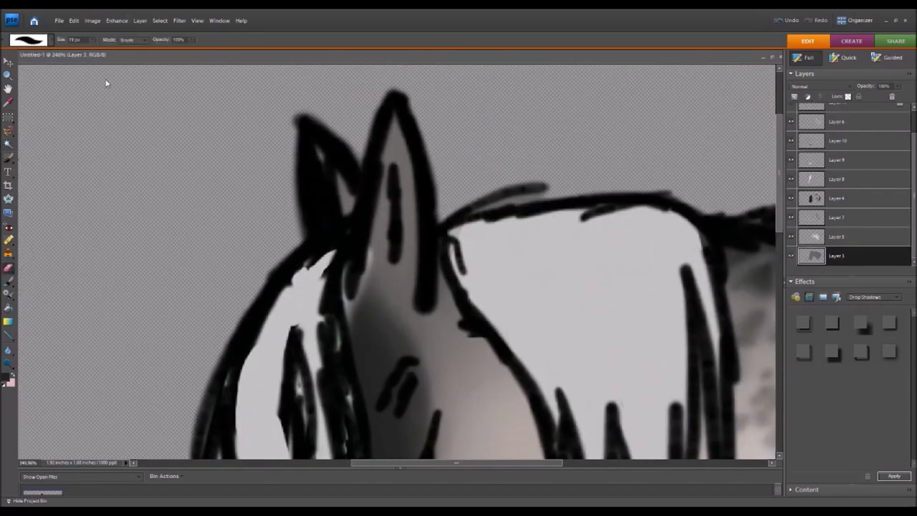
left_click_drag(539, 184, 485, 203)
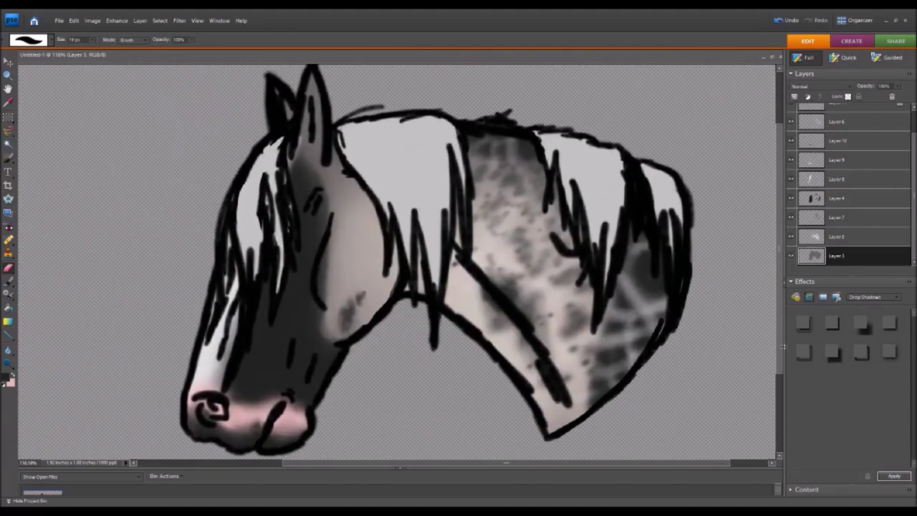
key("i")
key("b")
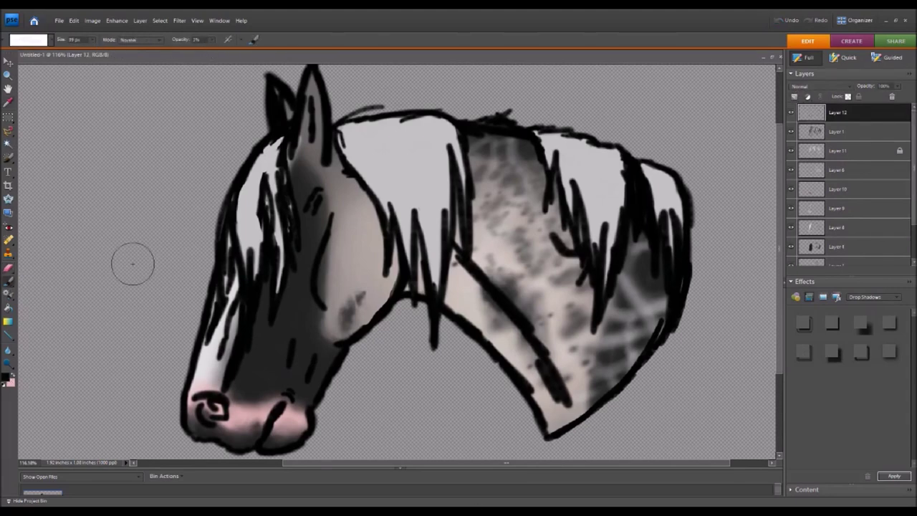
On Layer 12, paint faint light strokes near the jaw and between the mane strands.
left_click_drag(366, 187, 380, 287)
left_click_drag(399, 168, 387, 286)
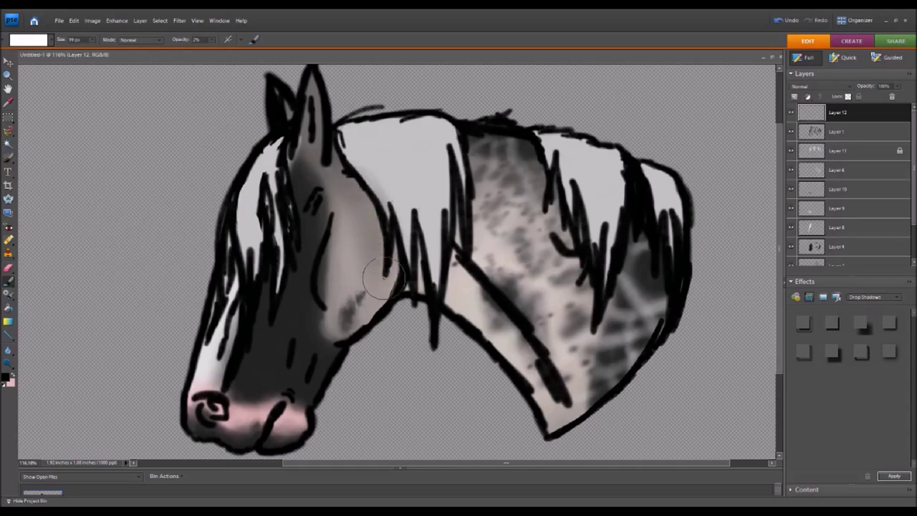
left_click_drag(401, 215, 430, 315)
left_click_drag(458, 287, 445, 204)
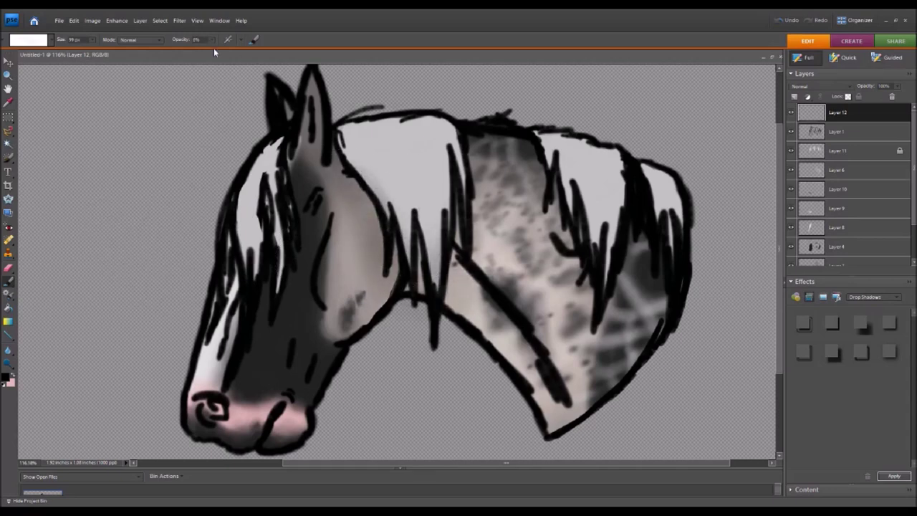
With a much larger brush, shade the neck, forelock, ear base, face, nostril and cheek dark grey.
key("bracketright")
key("bracketright")
key("bracketright")
mouse_move(436, 153)
left_mouse_down()
mouse_move(481, 389)
mouse_move(573, 401)
mouse_move(625, 345)
mouse_move(630, 237)
mouse_move(573, 272)
mouse_move(522, 153)
mouse_move(454, 243)
mouse_move(322, 237)
mouse_move(266, 389)
mouse_move(276, 433)
mouse_move(303, 408)
mouse_move(333, 348)
mouse_move(310, 281)
left_mouse_up()
mouse_move(287, 170)
left_mouse_down()
mouse_move(375, 262)
mouse_move(376, 240)
mouse_move(453, 282)
left_mouse_up()
mouse_move(520, 154)
left_mouse_down()
mouse_move(592, 334)
mouse_move(672, 259)
left_mouse_up()
left_click_drag(329, 155, 286, 107)
mouse_move(236, 268)
left_mouse_down()
mouse_move(204, 412)
mouse_move(218, 414)
mouse_move(211, 330)
left_mouse_up()
mouse_move(218, 408)
left_mouse_down()
mouse_move(205, 409)
mouse_move(245, 387)
left_mouse_up()
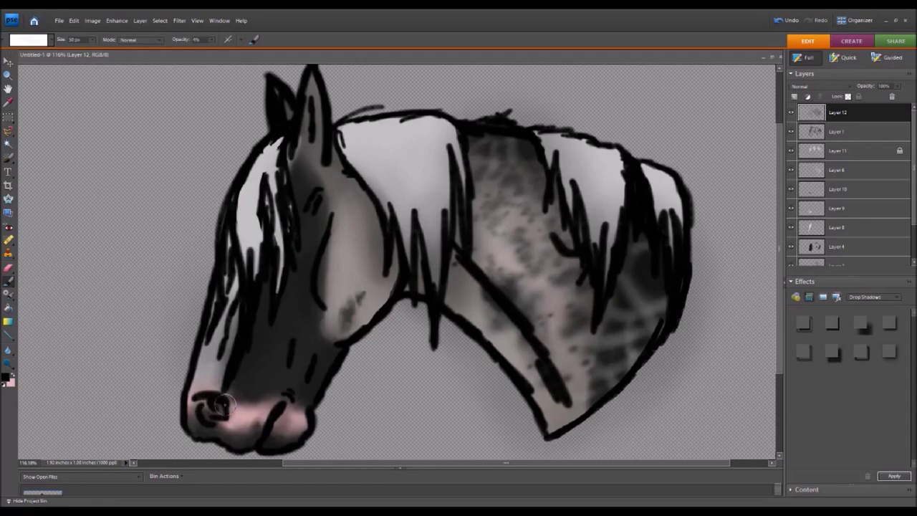
mouse_move(313, 360)
left_mouse_down()
mouse_move(276, 352)
mouse_move(317, 330)
left_mouse_up()
left_click_drag(658, 254, 572, 401)
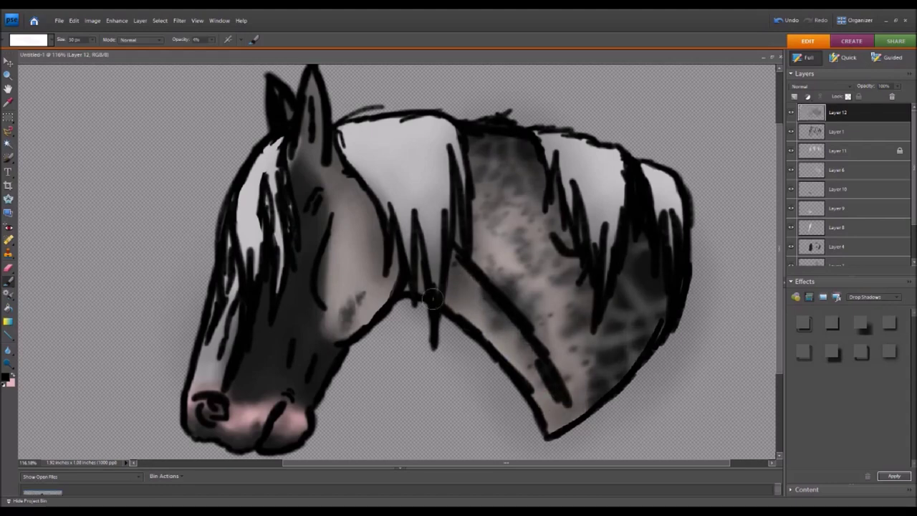
mouse_move(341, 130)
left_mouse_down()
mouse_move(414, 215)
mouse_move(399, 137)
mouse_move(361, 139)
mouse_move(401, 205)
mouse_move(432, 183)
mouse_move(559, 140)
mouse_move(581, 201)
mouse_move(613, 150)
mouse_move(666, 213)
mouse_move(672, 176)
mouse_move(625, 224)
left_mouse_up()
Add dark mane and upper-neck streaks, thicken the forehead outline, speckle the jaw, and add Layer 13.
mouse_move(573, 139)
left_mouse_down()
mouse_move(602, 172)
mouse_move(602, 151)
left_mouse_up()
mouse_move(665, 193)
left_mouse_down()
mouse_move(645, 172)
mouse_move(656, 197)
left_mouse_up()
mouse_move(420, 129)
left_mouse_down()
mouse_move(415, 168)
mouse_move(409, 115)
mouse_move(444, 169)
mouse_move(439, 215)
left_mouse_up()
mouse_move(393, 122)
left_mouse_down()
mouse_move(387, 222)
mouse_move(394, 199)
left_mouse_up()
left_click_drag(367, 114, 354, 149)
left_click_drag(372, 193, 370, 133)
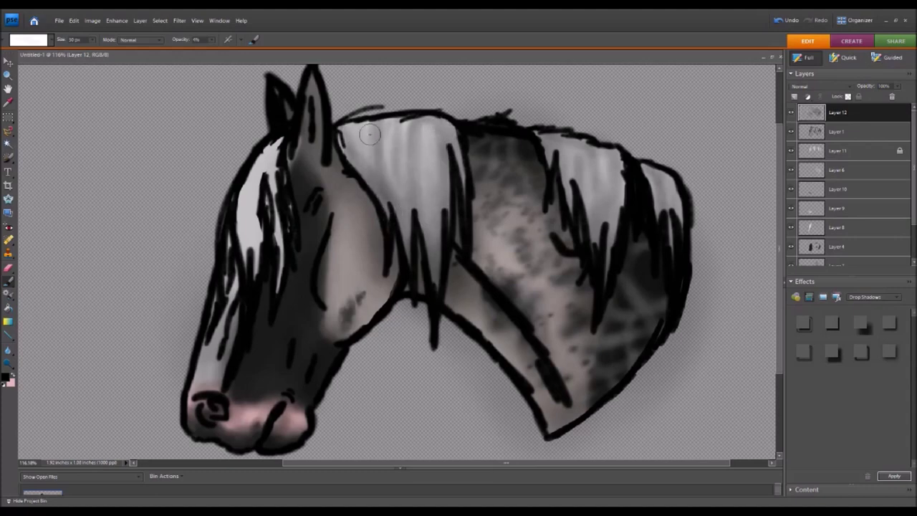
left_click_drag(273, 153, 241, 195)
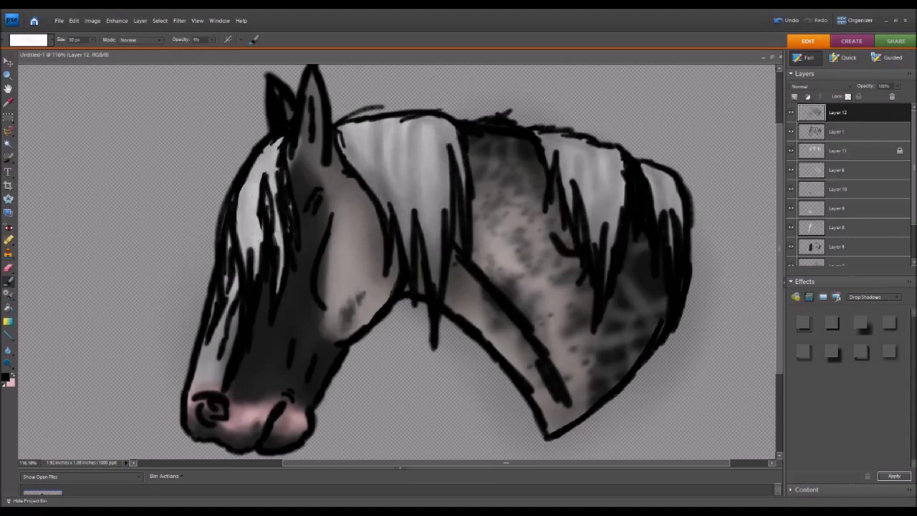
left_click_drag(347, 324, 376, 283)
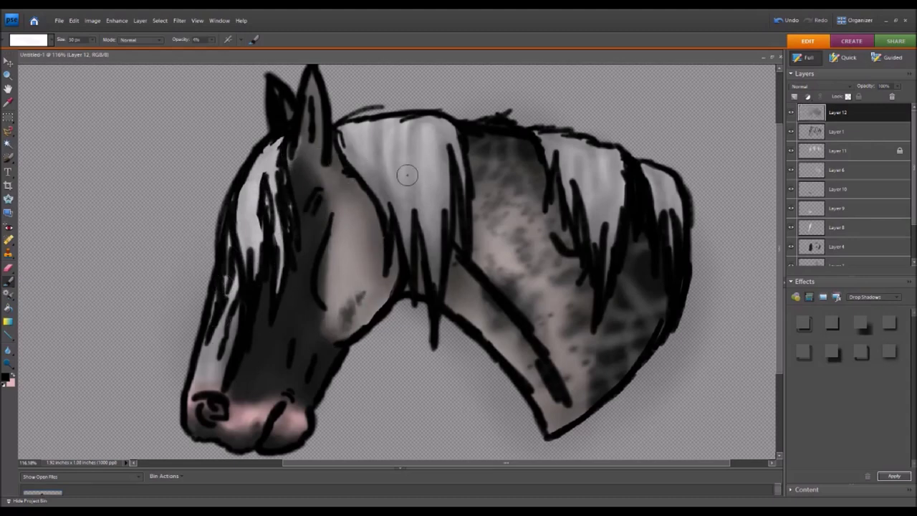
key("ctrl+shift+alt+n")
On Layer 13, softly lighten the cheek, jaw, muzzle and neck with faint white strokes.
key("x")
key("i")
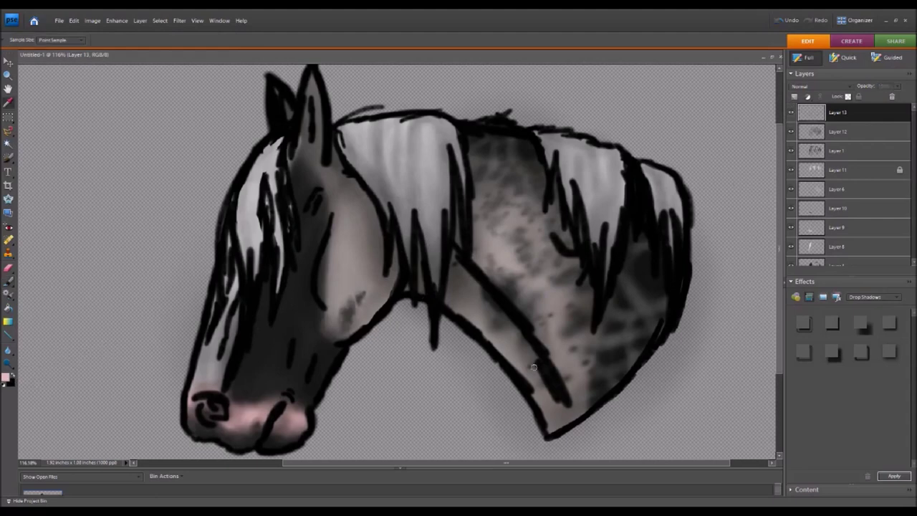
key("x")
key("b")
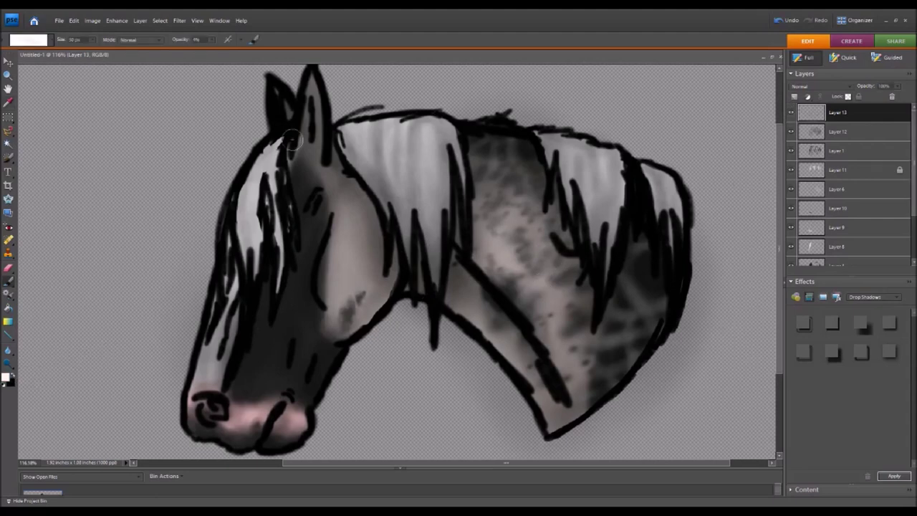
left_click_drag(380, 210, 331, 271)
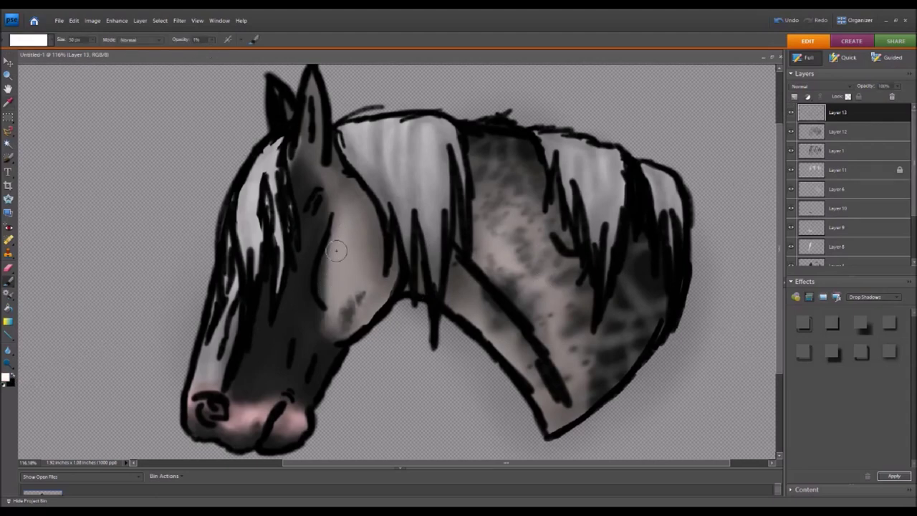
left_click_drag(373, 290, 305, 341)
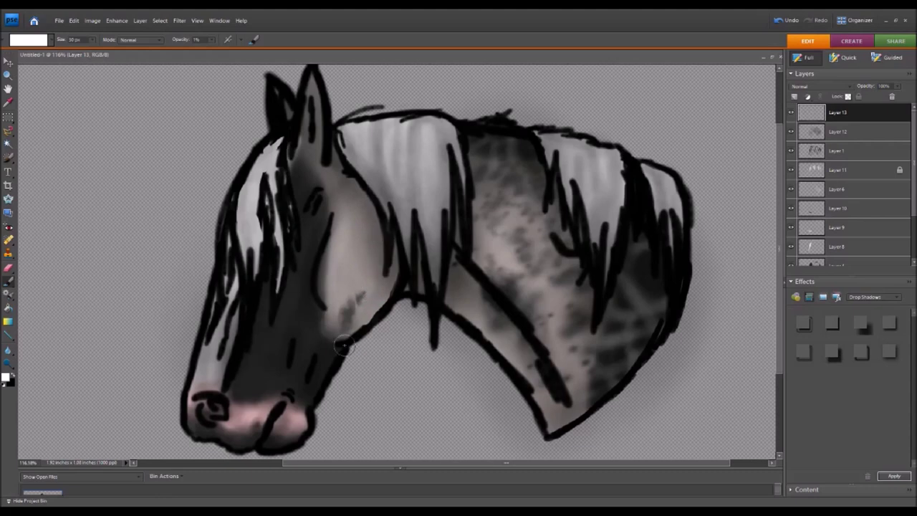
left_click_drag(260, 435, 259, 426)
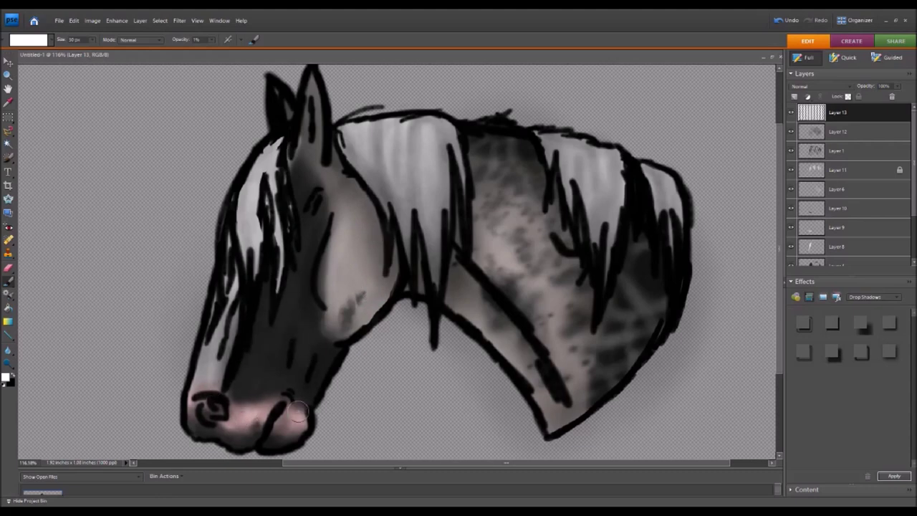
mouse_move(492, 223)
left_mouse_down()
mouse_move(539, 255)
mouse_move(589, 357)
left_mouse_up()
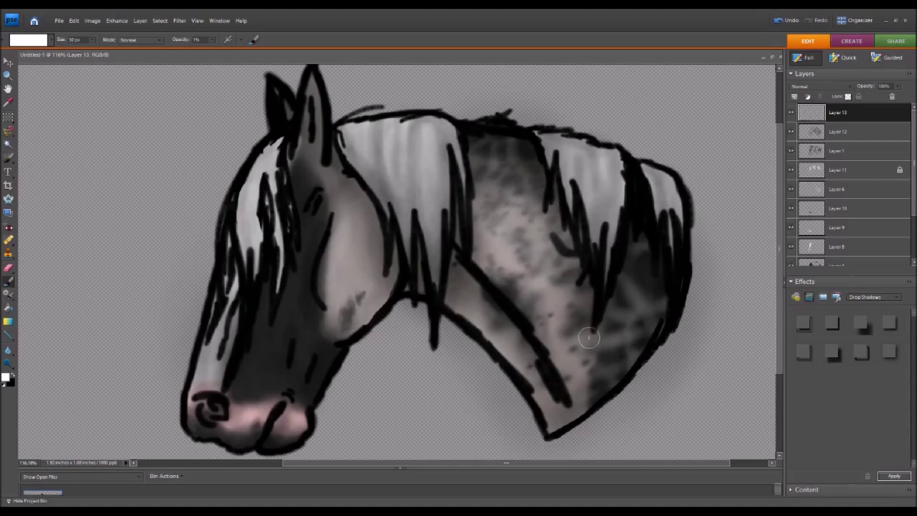
left_click_drag(620, 303, 606, 344)
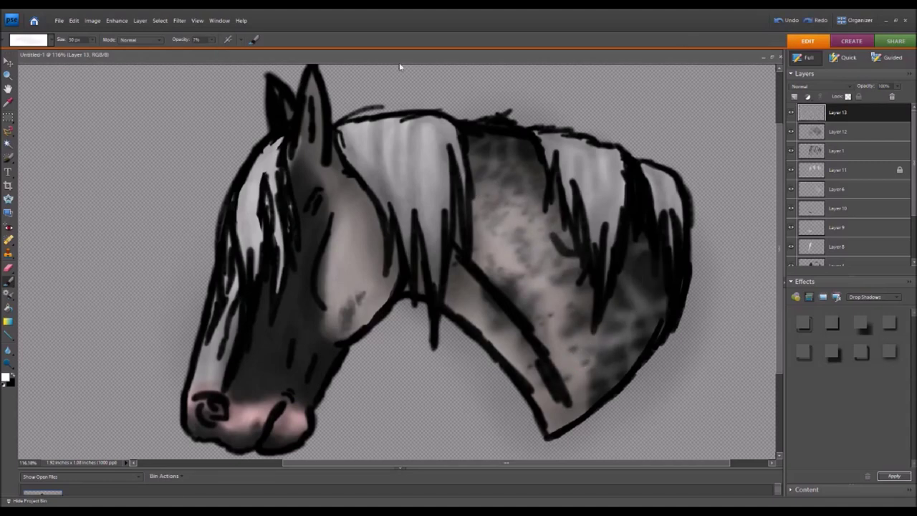
left_click_drag(511, 245, 566, 247)
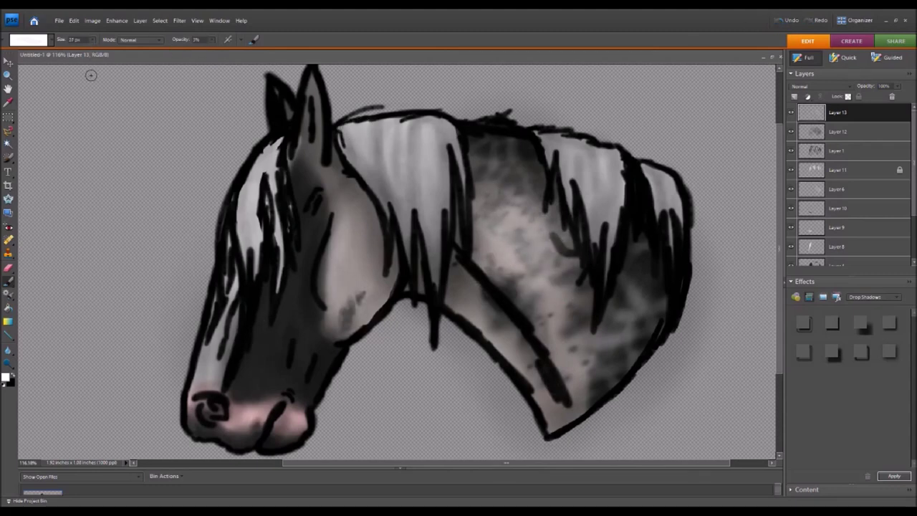
Paint faint bright white streaks across the left, top and right mane and the forelock.
scroll(269, 165, "up", 3)
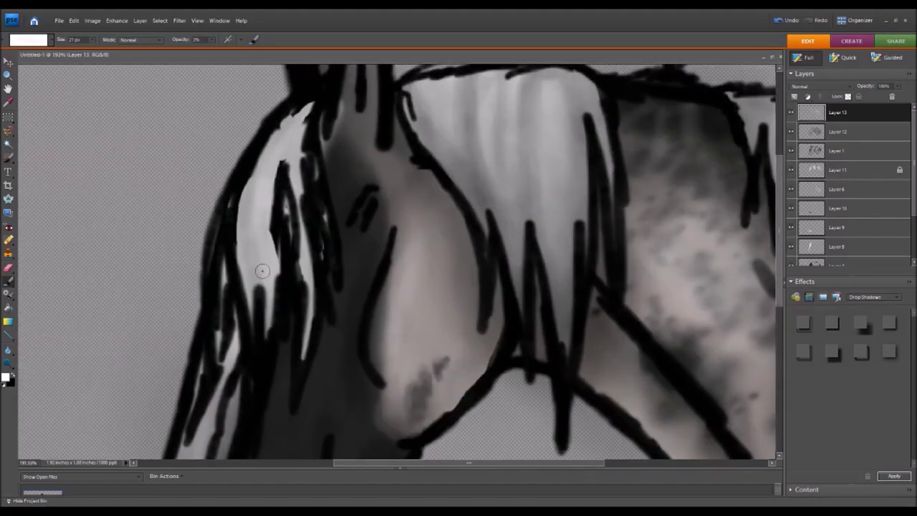
left_click_drag(262, 271, 224, 362)
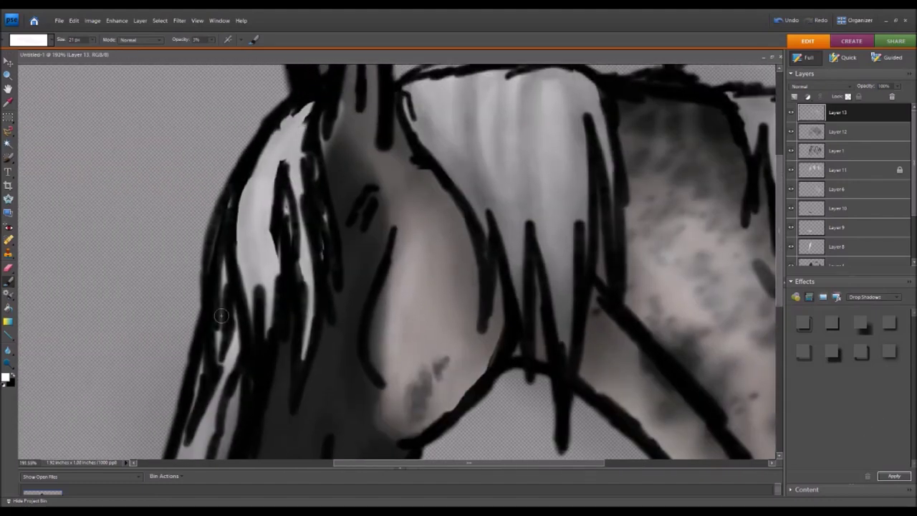
mouse_move(447, 98)
left_mouse_down()
mouse_move(499, 137)
mouse_move(487, 158)
left_mouse_up()
mouse_move(430, 96)
left_mouse_down()
mouse_move(548, 119)
mouse_move(530, 122)
left_mouse_up()
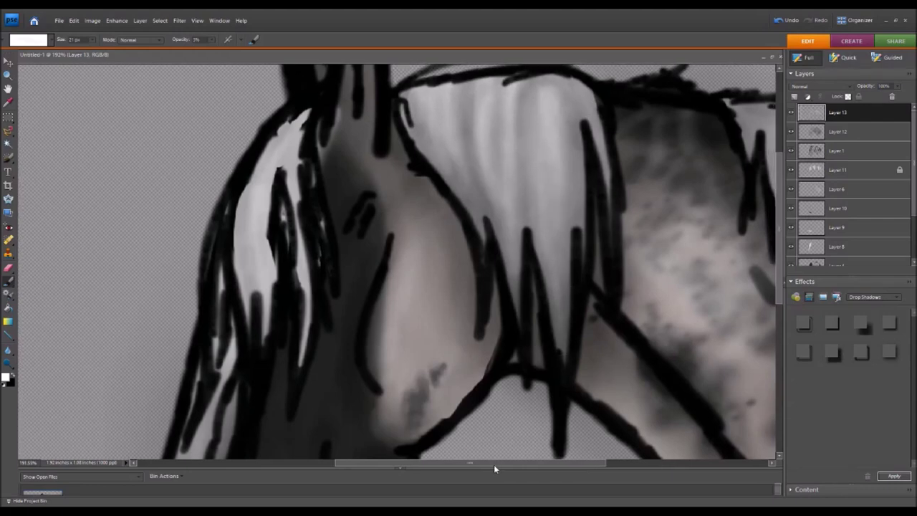
left_click_drag(491, 463, 589, 463)
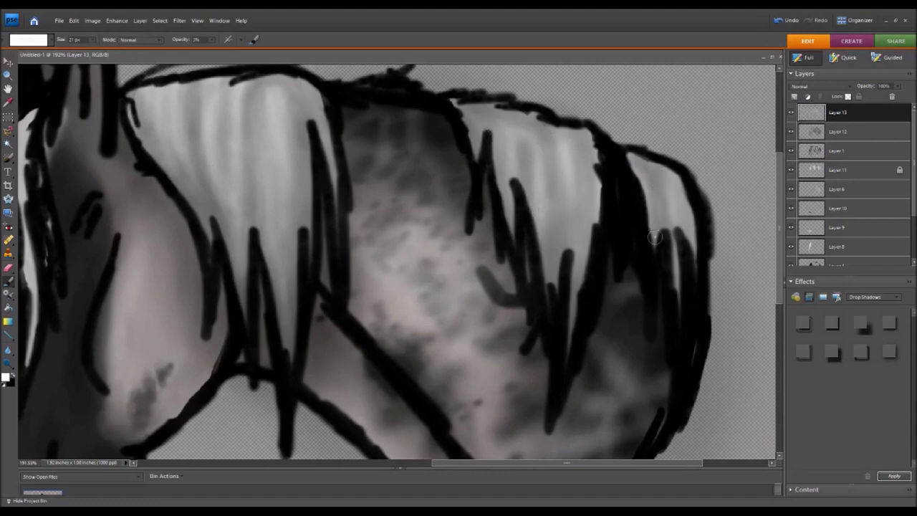
left_click_drag(277, 116, 299, 345)
left_click_drag(246, 98, 239, 237)
mouse_move(212, 95)
left_mouse_down()
mouse_move(225, 198)
mouse_move(144, 92)
left_mouse_up()
left_click_drag(512, 140, 511, 212)
mouse_move(535, 172)
left_mouse_down()
mouse_move(566, 225)
mouse_move(547, 273)
left_mouse_up()
left_click_drag(659, 204, 666, 248)
left_click_drag(474, 132, 465, 220)
left_click_drag(494, 467, 417, 467)
On Layer 12, paint black strokes on the left mane, then zoom out to the whole head.
key("alt+bracketleft")
key("x")
left_click_drag(242, 126, 205, 360)
left_click_drag(199, 148, 188, 329)
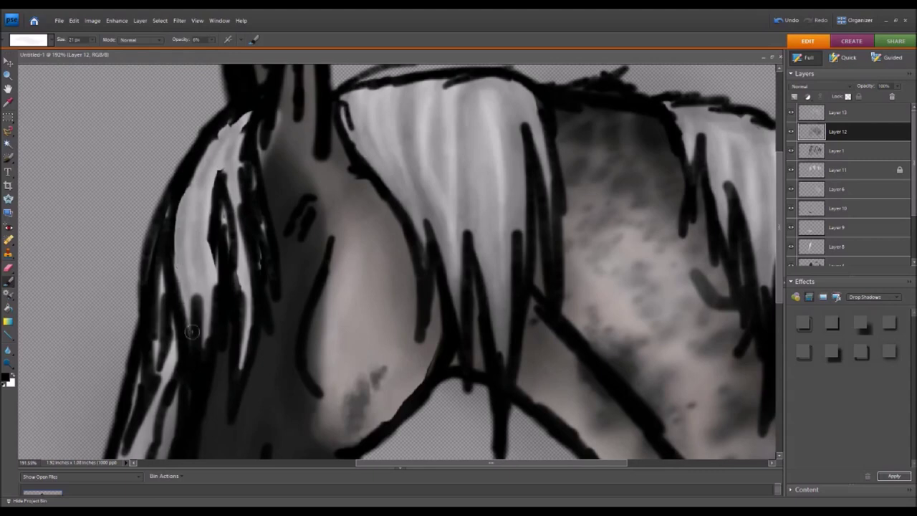
scroll(192, 332, "left", 3)
scroll(331, 289, "left", 2)
key("ctrl+0")
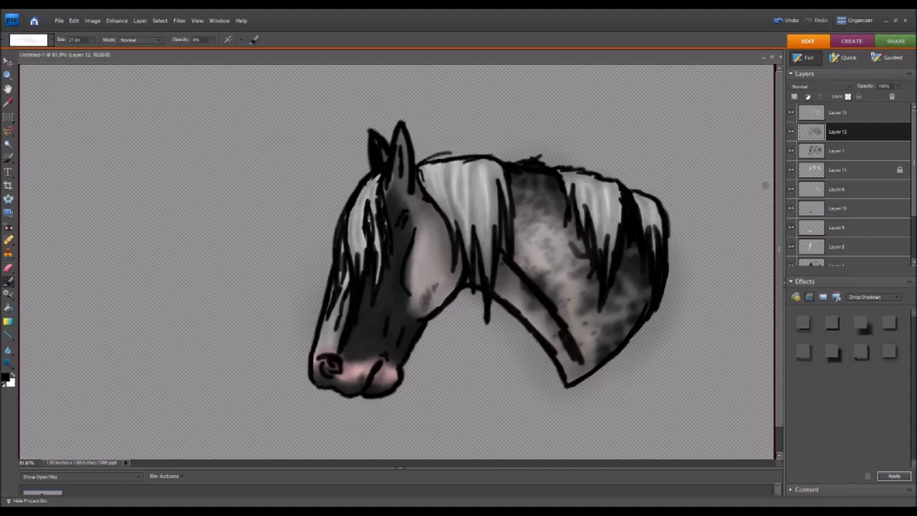
On Layer 13, add faint white highlights along the jaw.
key("alt+bracketright")
key("x")
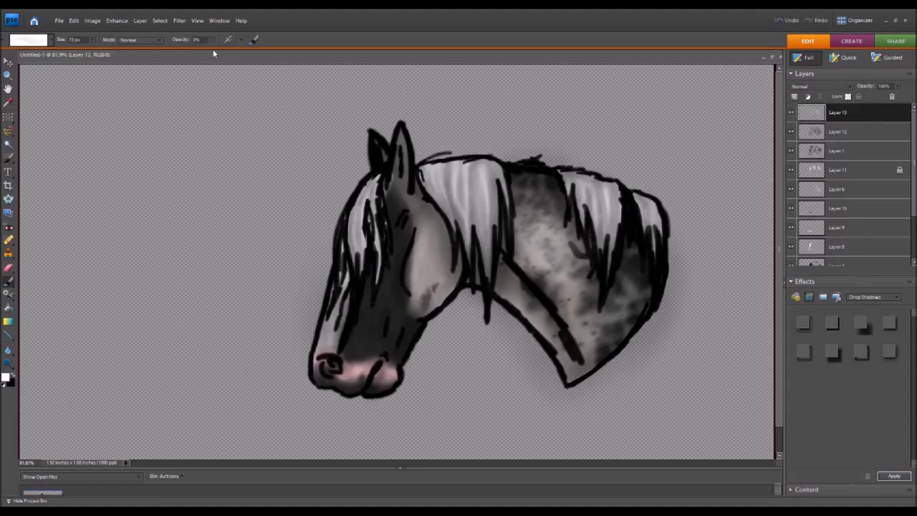
left_click_drag(405, 276, 440, 317)
left_click_drag(438, 281, 447, 255)
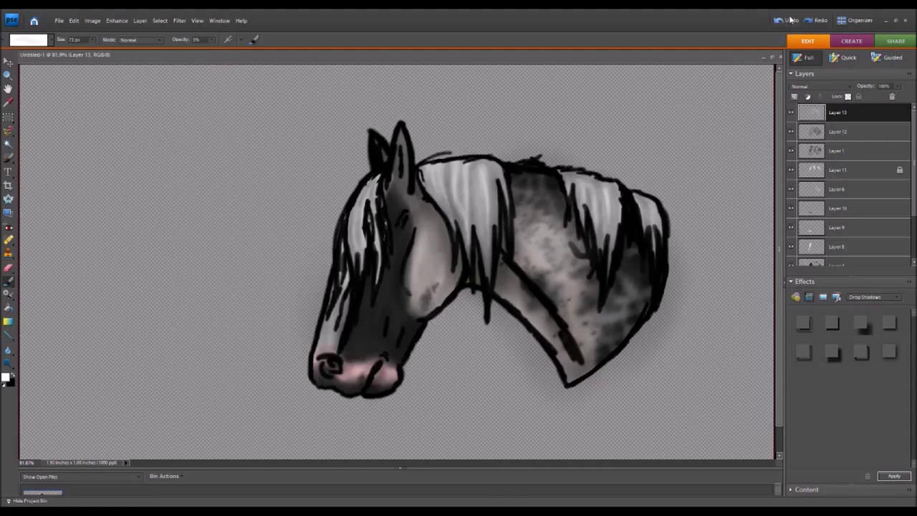
At 3% brush opacity, lighten the muzzle, neck shading and forelock with soft white strokes.
key("0")
key("3")
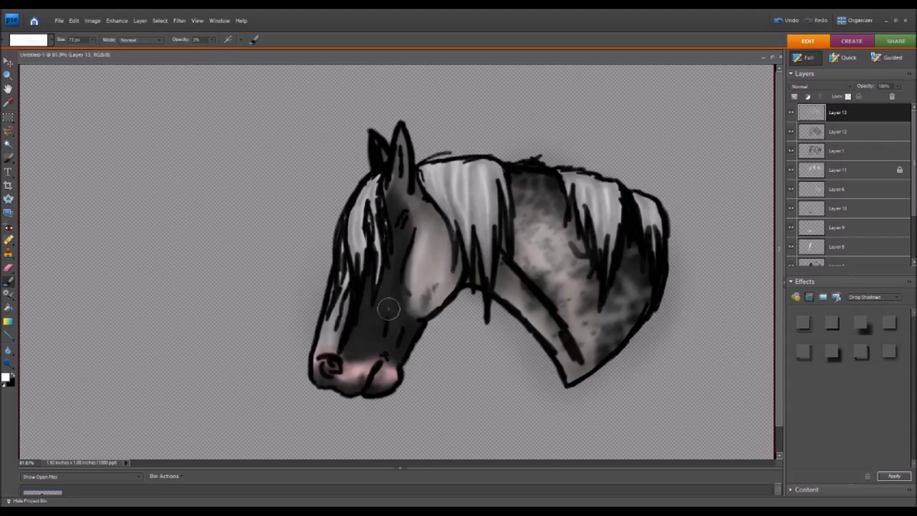
left_click_drag(326, 316, 327, 351)
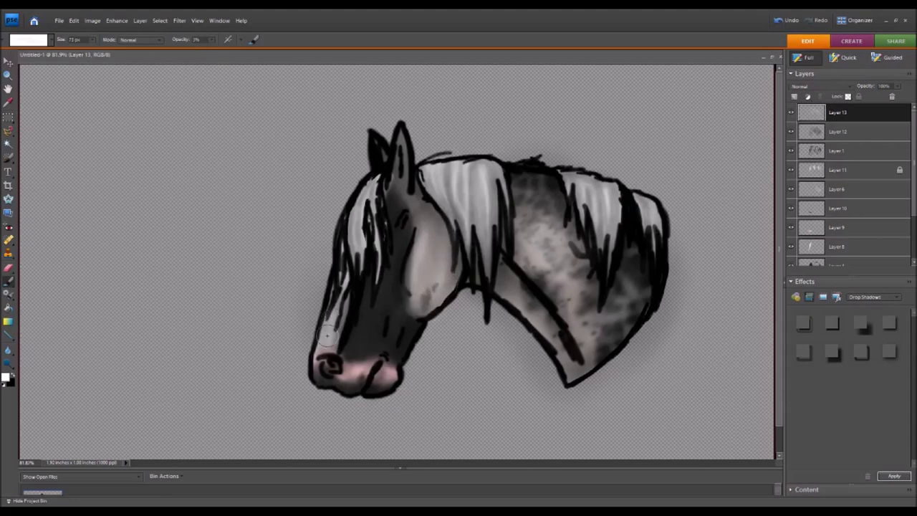
left_click_drag(560, 269, 566, 247)
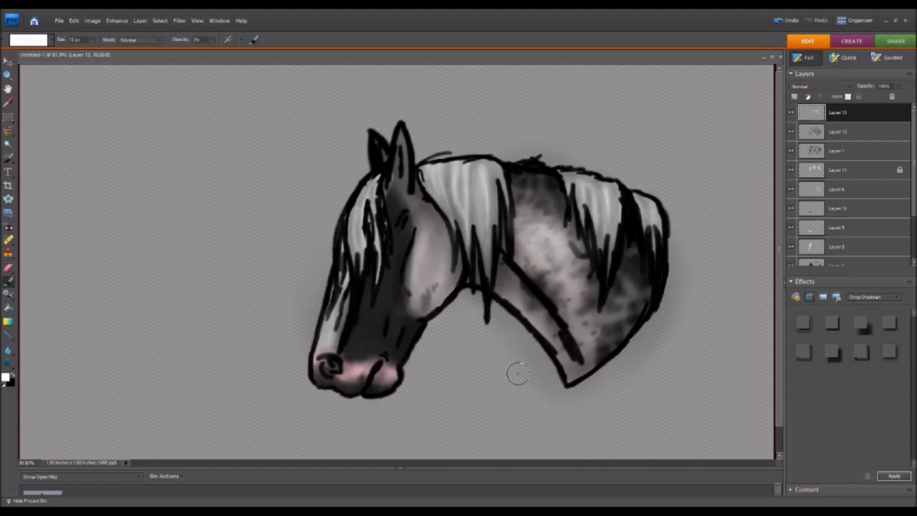
left_click_drag(619, 271, 608, 316)
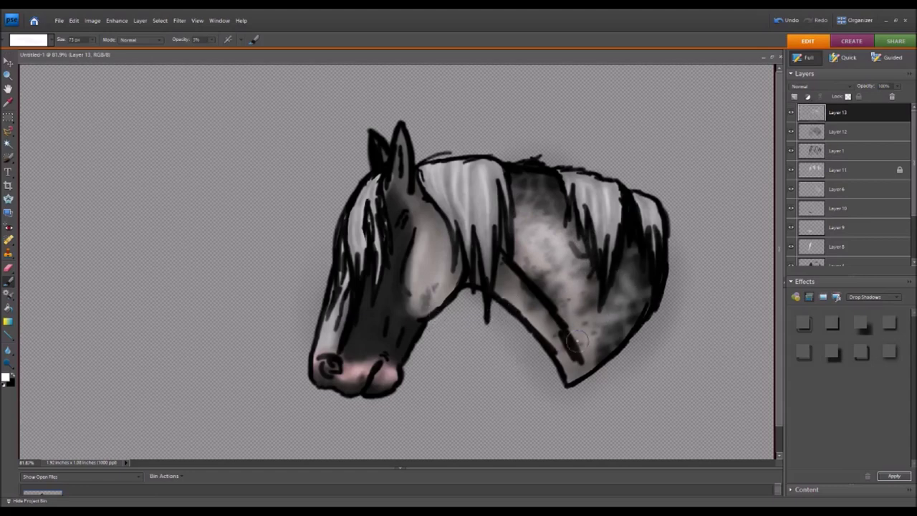
left_click_drag(482, 276, 547, 367)
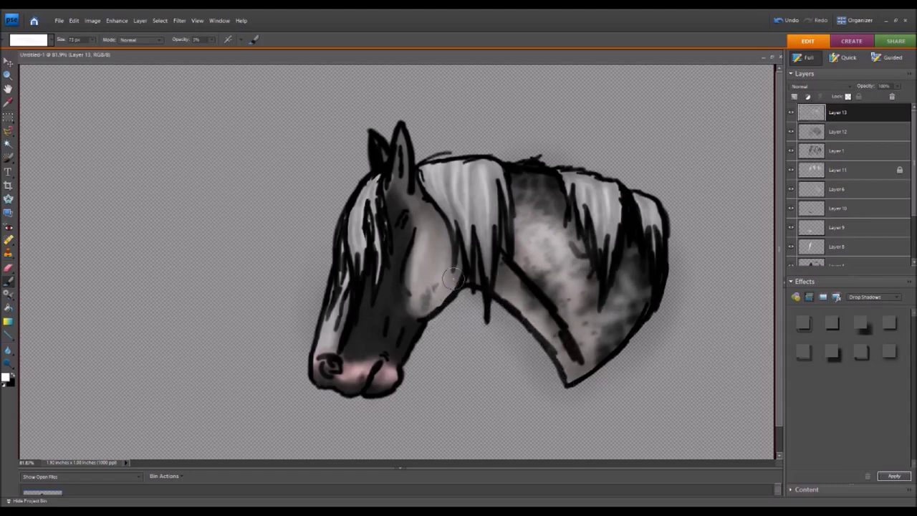
left_click_drag(540, 242, 448, 170)
left_click_drag(338, 218, 367, 184)
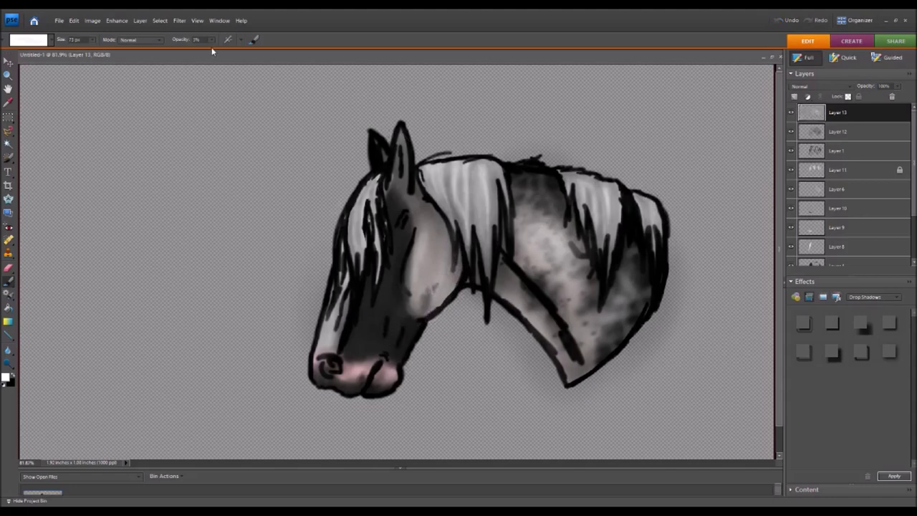
Undo the last face stroke, darken the forehead, then Magic Wand the empty background on Layer 1.
left_click(788, 22)
mouse_move(378, 266)
left_mouse_down()
mouse_move(393, 397)
mouse_move(390, 283)
mouse_move(406, 234)
mouse_move(378, 383)
left_mouse_up()
mouse_move(403, 159)
left_mouse_down()
mouse_move(410, 147)
mouse_move(396, 167)
mouse_move(417, 165)
left_mouse_up()
left_click(846, 146)
key("w")
left_click(635, 246)
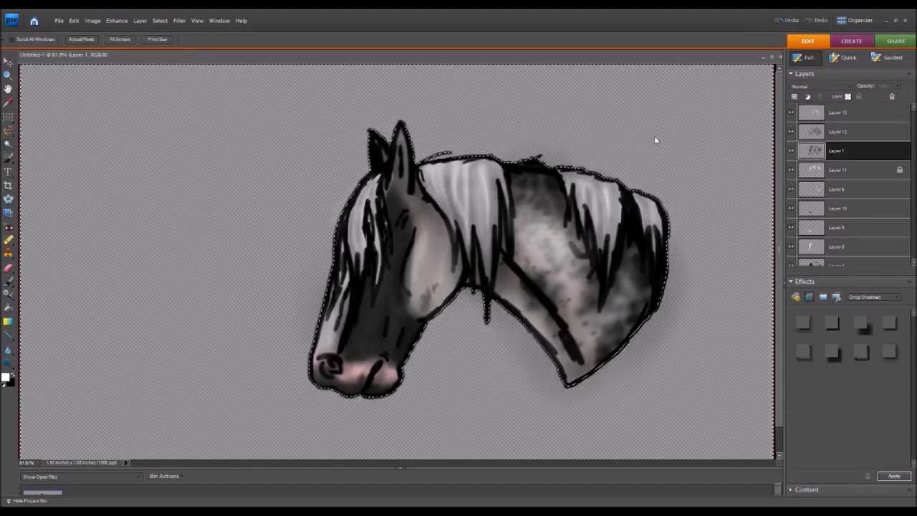
Drop the selection around the horse and move up to Layer 13.
key("alt+bracketright")
key("ctrl+d")
key("alt+bracketright")
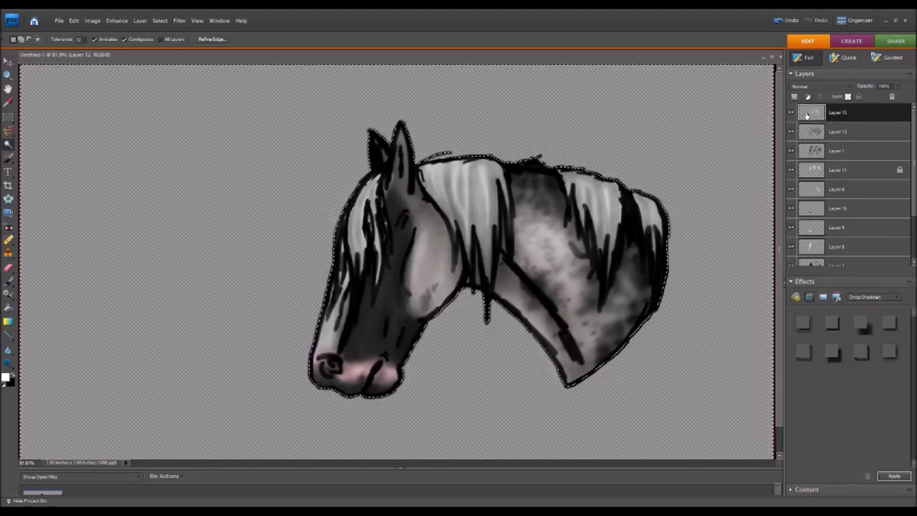
scroll(430, 257, "up", 5)
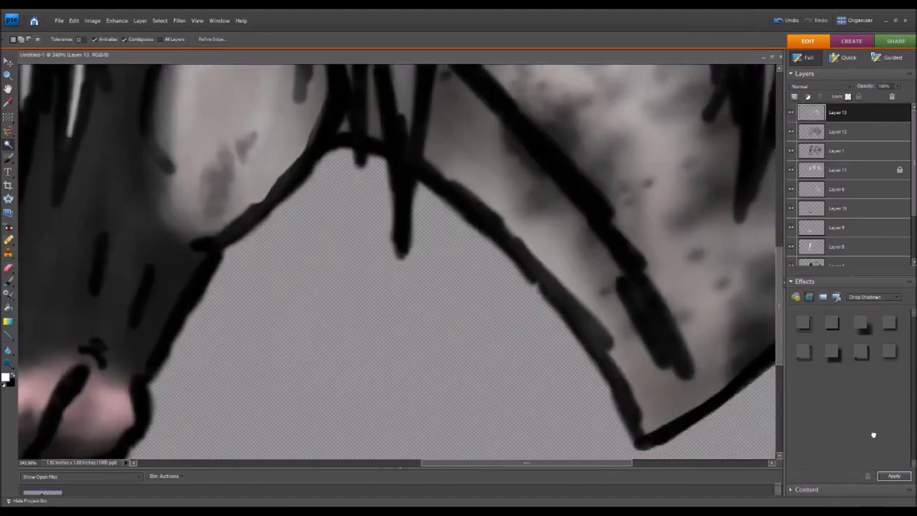
scroll(430, 258, "up", 3)
Pick the Eraser on Layer 12 and zoom out to see the whole horse.
left_click(8, 268)
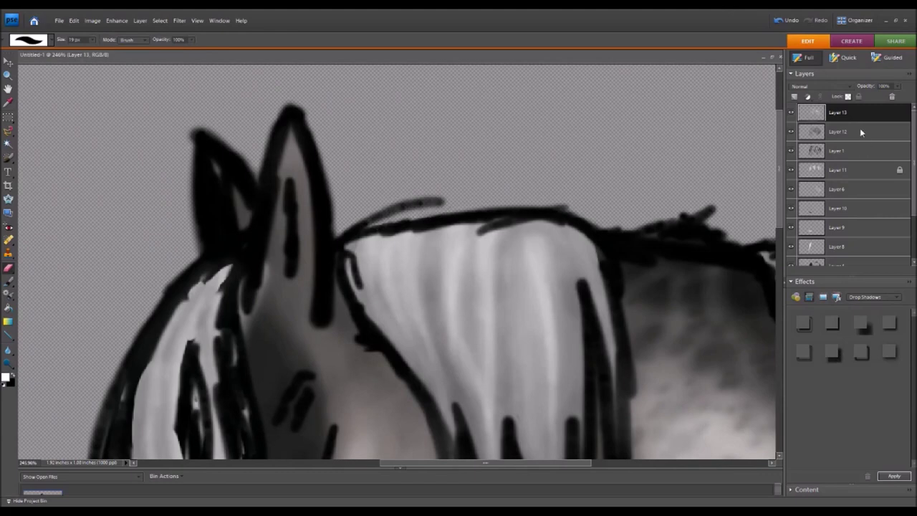
key("alt+bracketleft")
key("ctrl+minus")
key("ctrl+minus")
key("ctrl+minus")
key("ctrl+minus")
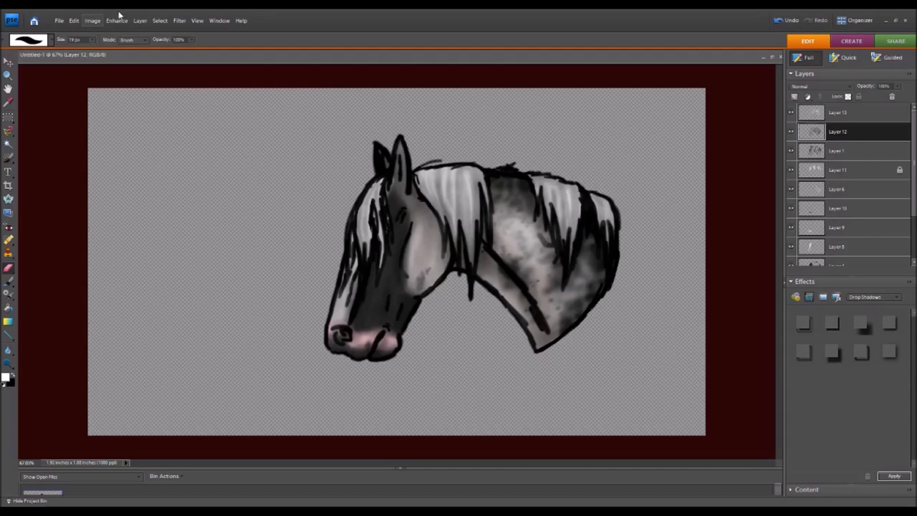
Make Layer 9 active and lock its transparency.
left_click(845, 247)
key("ctrl+equal")
key("ctrl+equal")
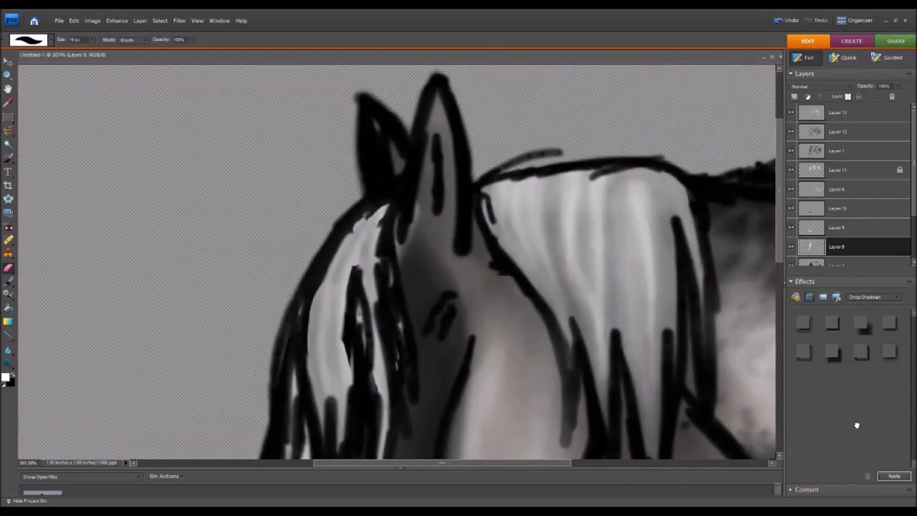
scroll(454, 215, "down", 5)
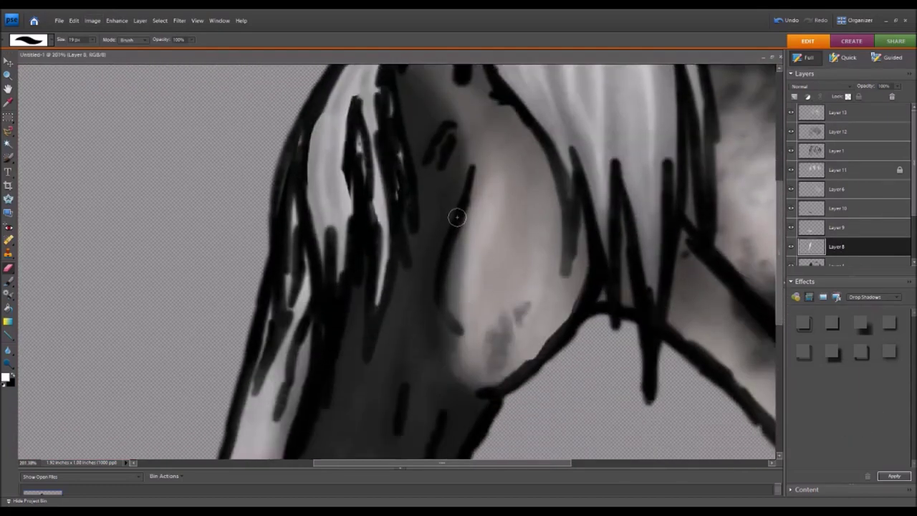
scroll(460, 213, "down", 5)
key("alt+bracketright")
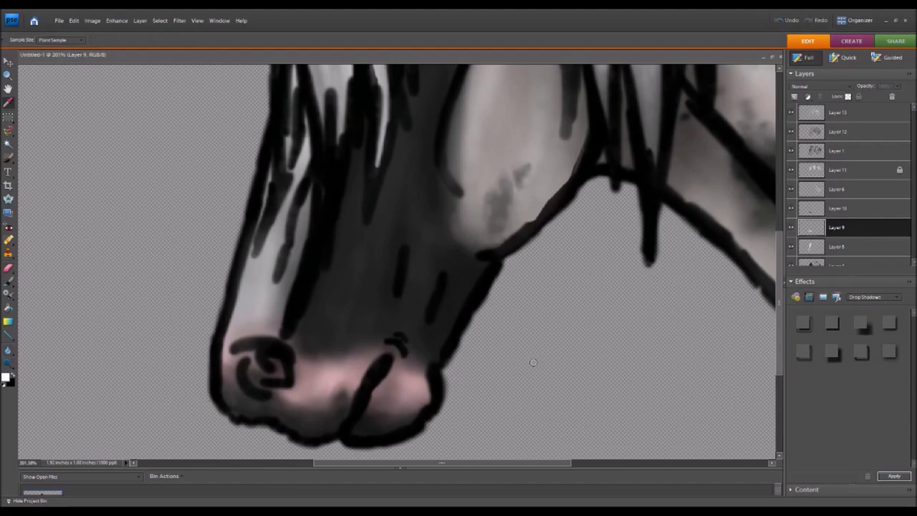
left_click(859, 96)
Brush a lighter sampled pink along the underside of the nose.
key("b")
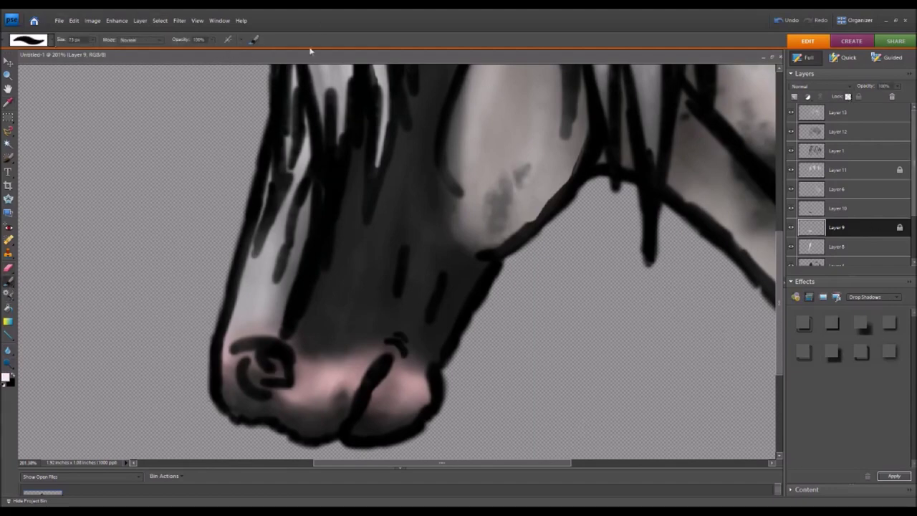
left_click_drag(237, 391, 430, 401)
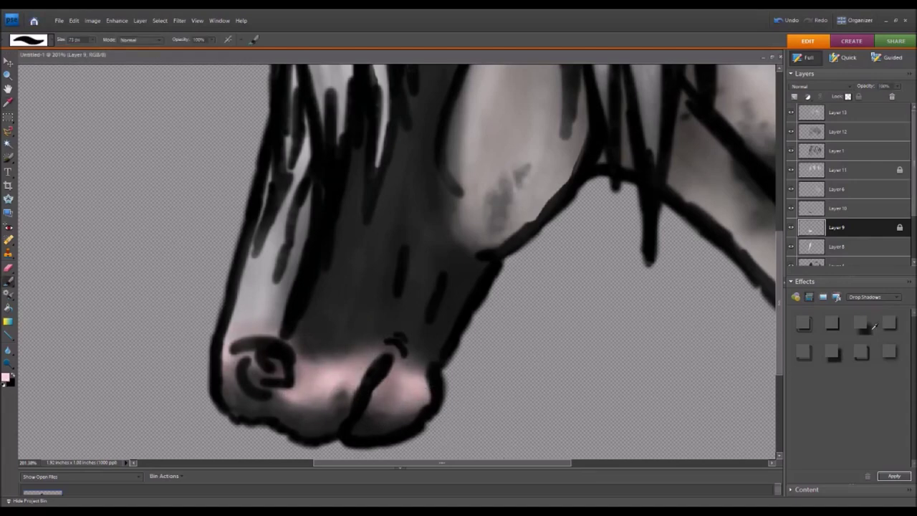
key("ctrl+0")
key("ctrl+equal")
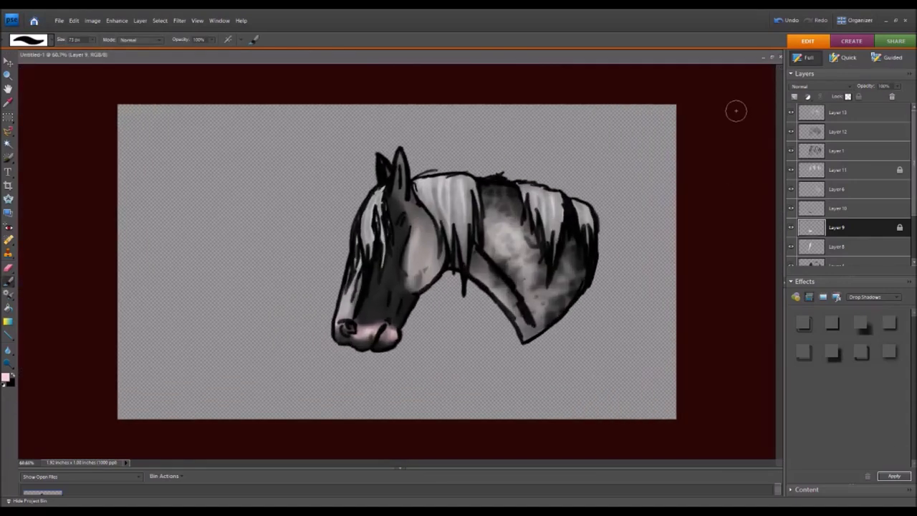
Add a new empty Layer 14 above Layer 13.
left_click(870, 108)
key("ctrl+shift+alt+n")
key("i")
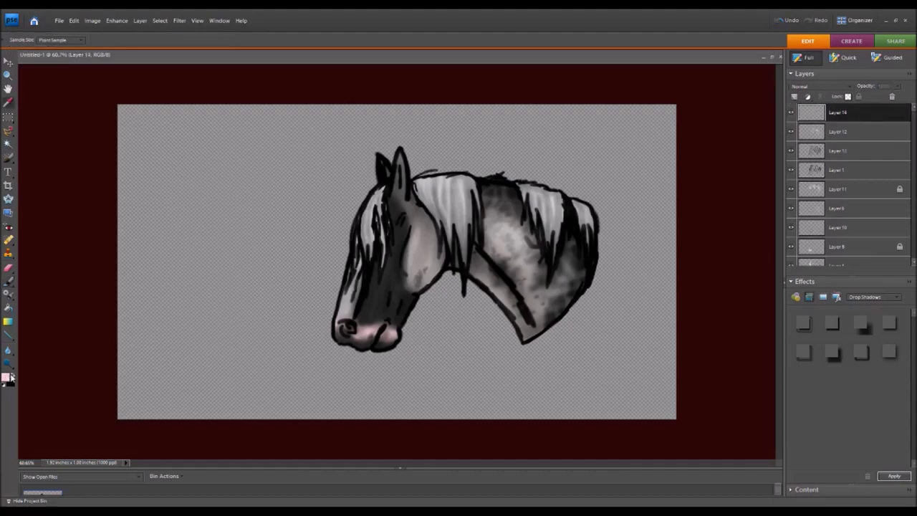